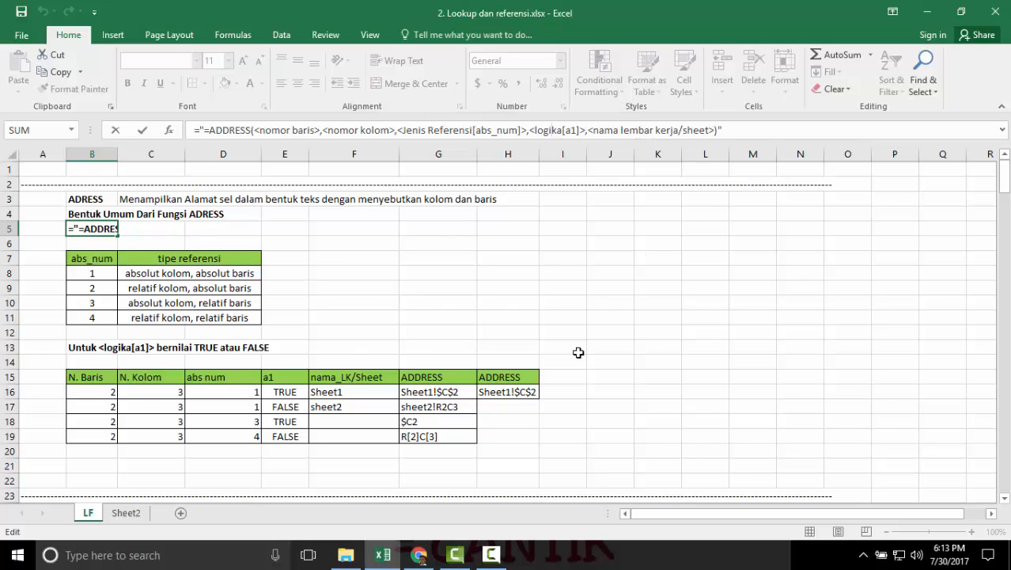
Examine each argument of the ADDRESS formula in cell G16, from the row number through to the sheet name.
{"action": "key", "text": "Return"}
{"action": "scroll", "coordinate": [421, 334], "scroll_direction": "down", "scroll_amount": 2}
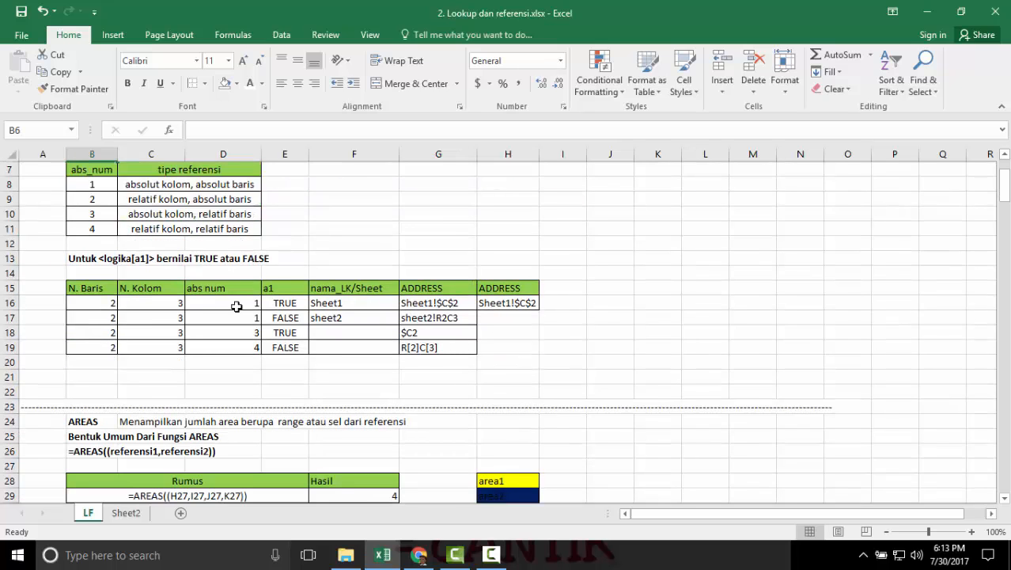
{"action": "left_click", "coordinate": [429, 304]}
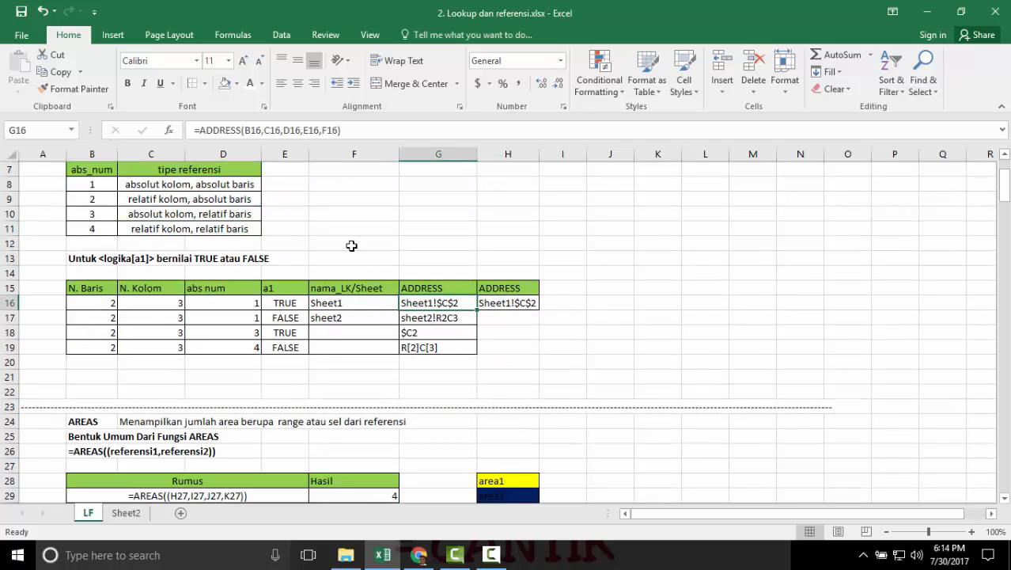
{"action": "left_click", "coordinate": [295, 130]}
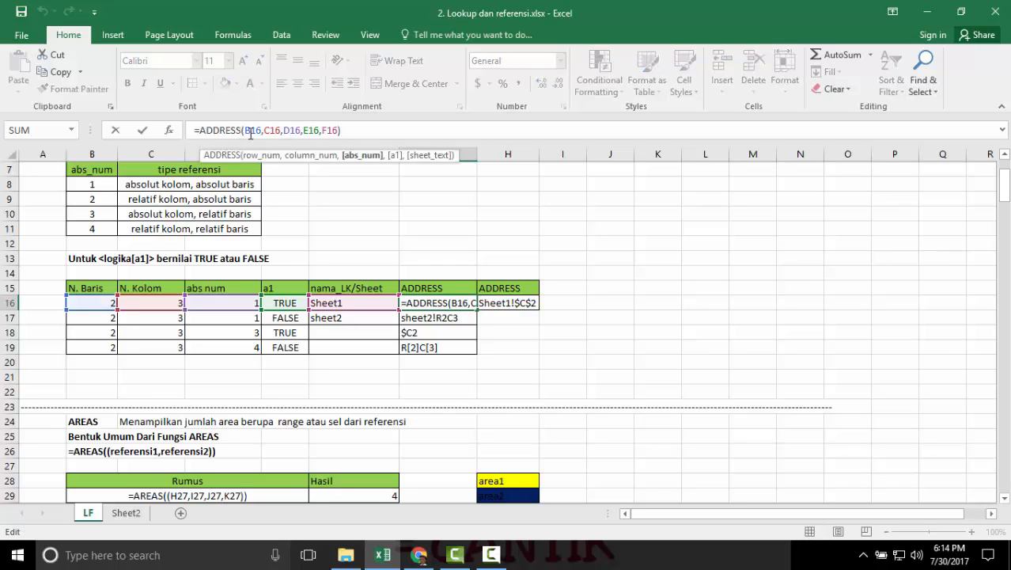
{"action": "left_click", "coordinate": [250, 130]}
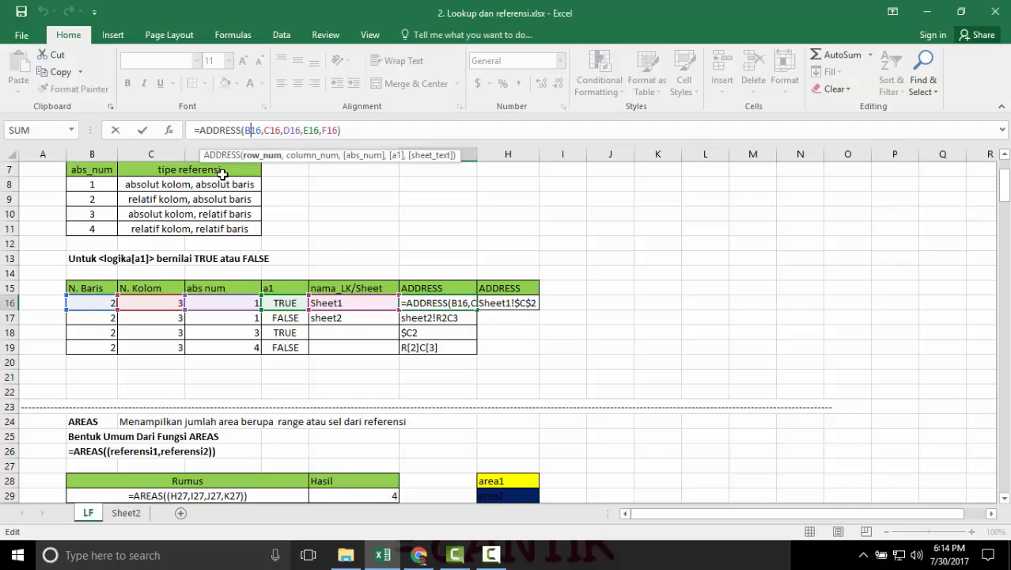
{"action": "key", "text": "Right"}
{"action": "key", "text": "Right"}
{"action": "key", "text": "Right"}
{"action": "key", "text": "Right"}
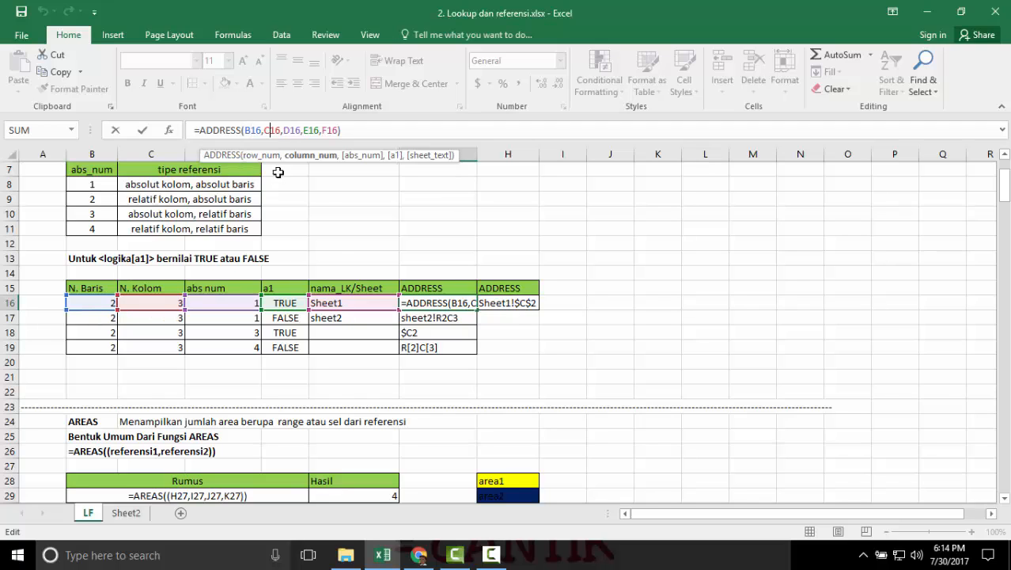
{"action": "left_click", "coordinate": [291, 130]}
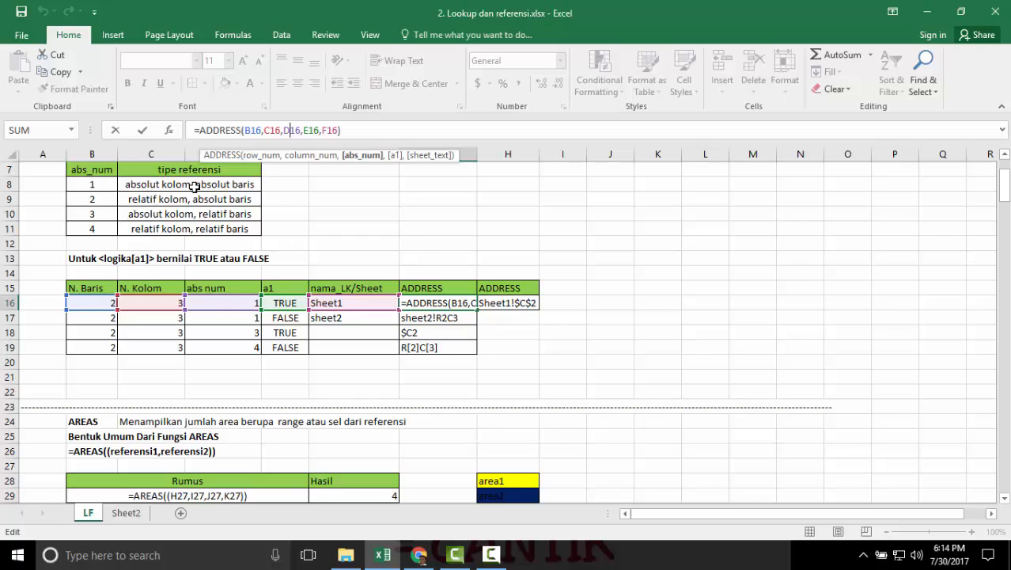
{"action": "left_click", "coordinate": [311, 129]}
{"action": "left_click", "coordinate": [329, 129]}
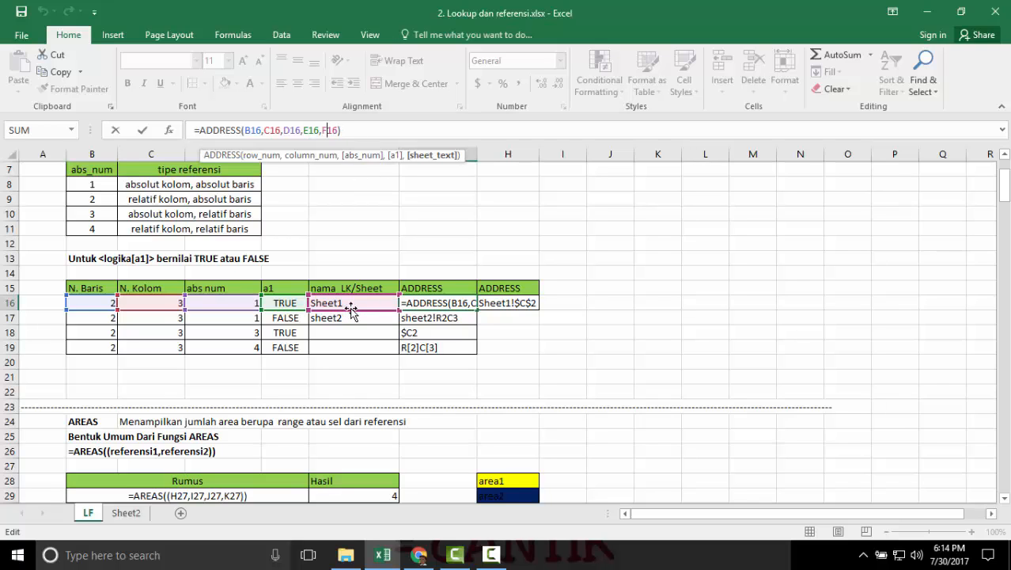
{"action": "key", "text": "Return"}
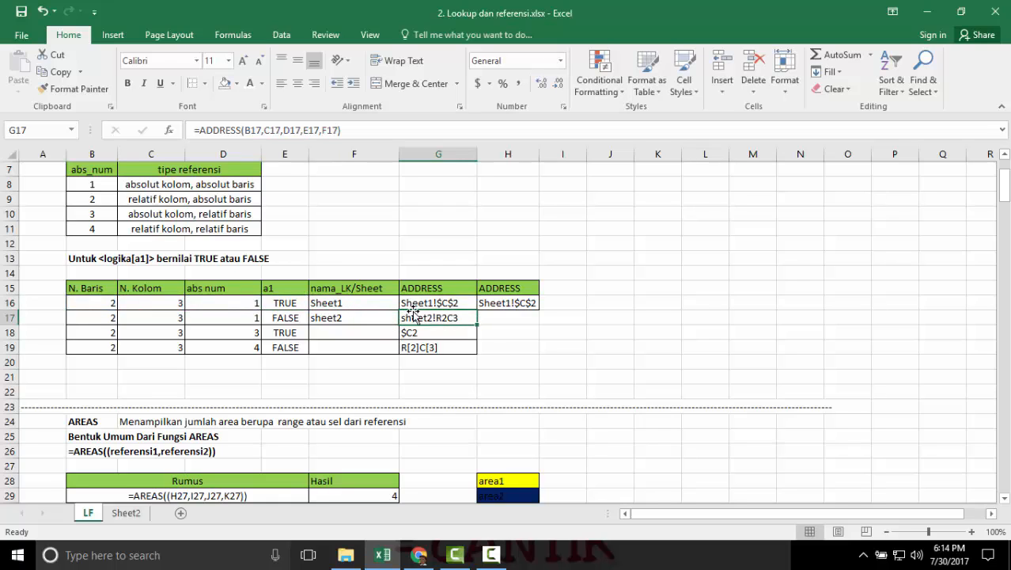
{"action": "left_click", "coordinate": [411, 308]}
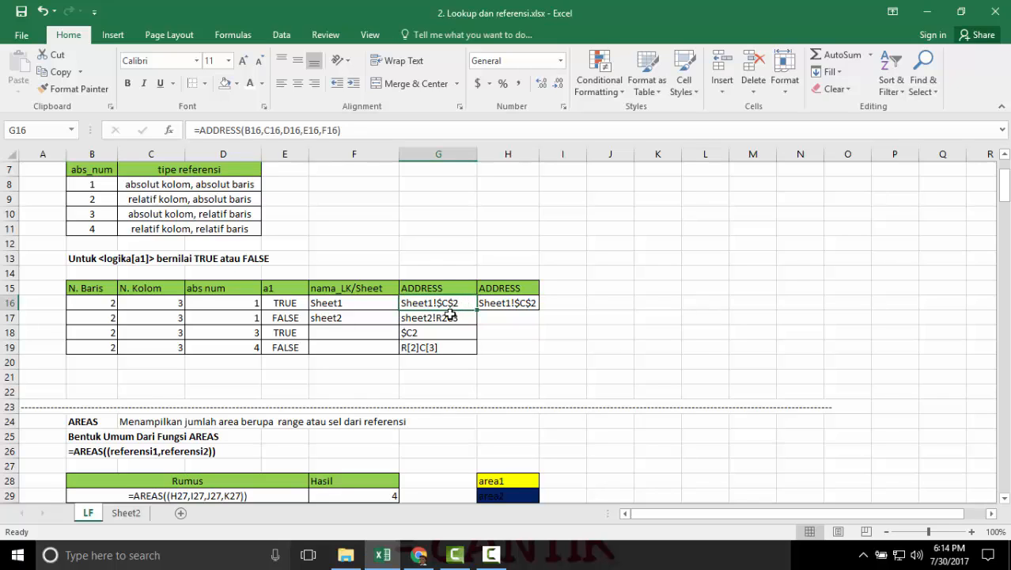
Enter the letter C in empty cell G12 as a trial and clear it again.
{"action": "left_click", "coordinate": [452, 248]}
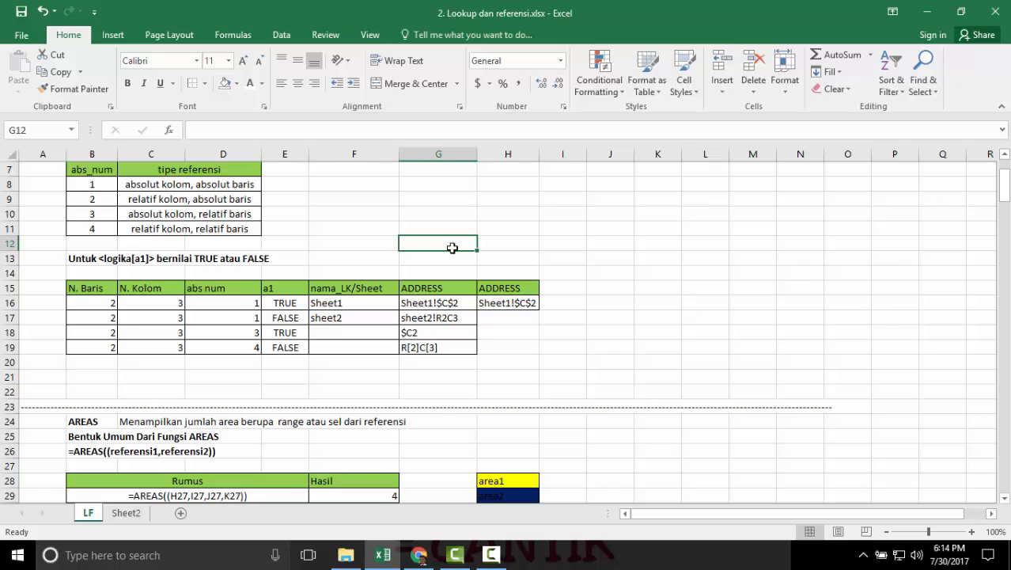
{"action": "type", "text": "C"}
{"action": "key", "text": "Return"}
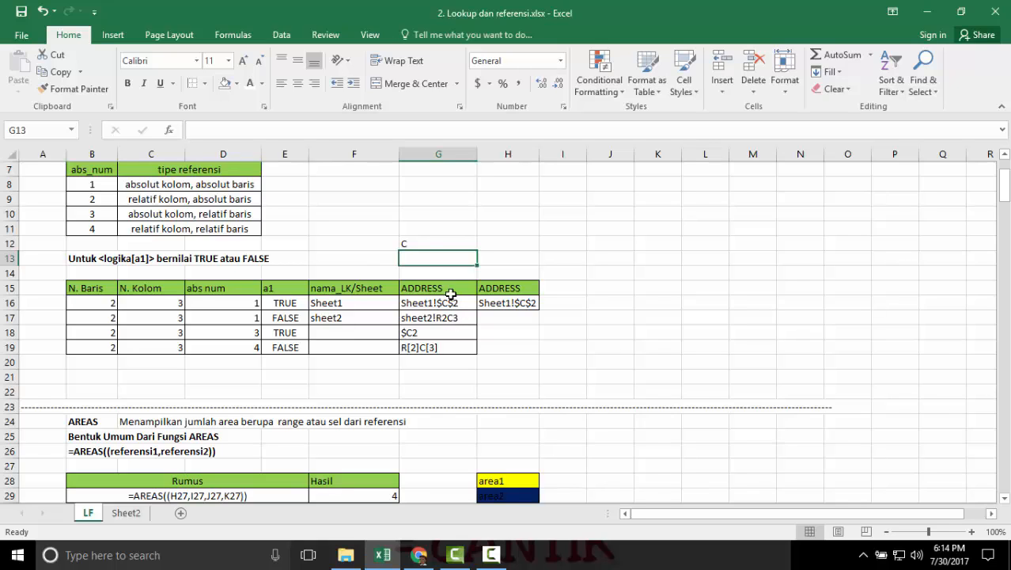
{"action": "left_click", "coordinate": [417, 245]}
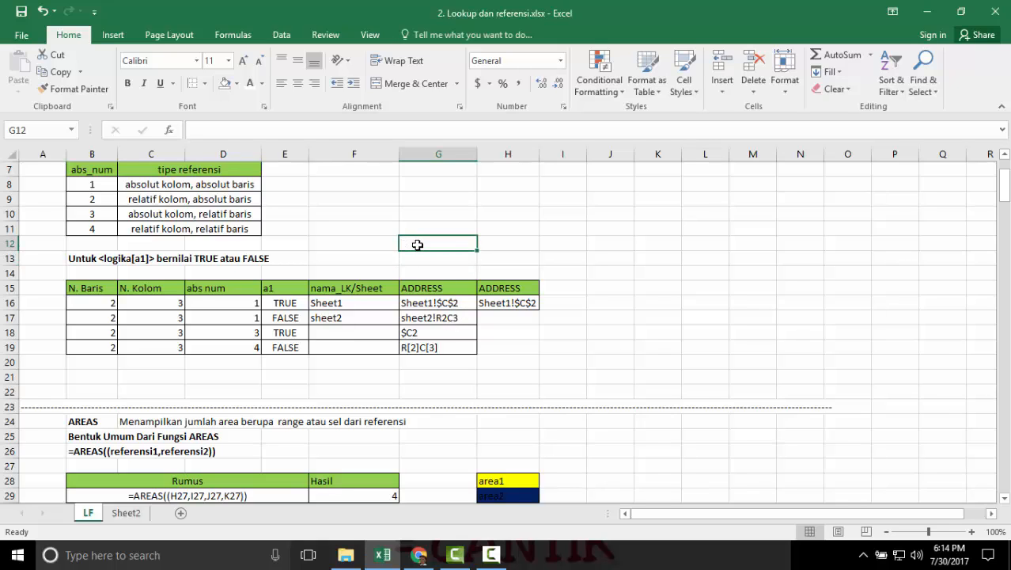
Test the ADDRESS formula in row 16 by setting its abs num in D16 to 2, to 4 and back to 1.
{"action": "left_click", "coordinate": [449, 305]}
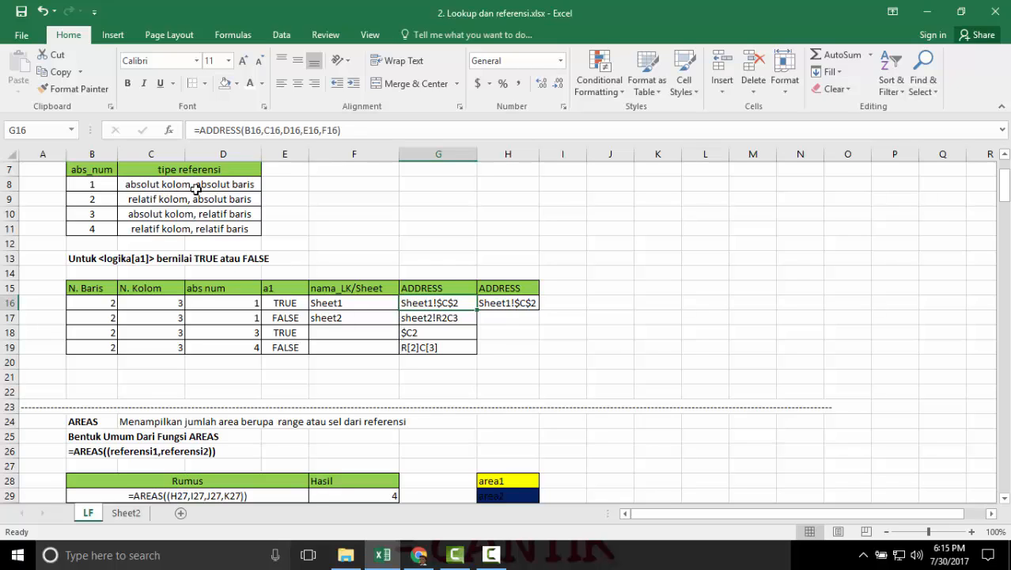
{"action": "left_click", "coordinate": [238, 303]}
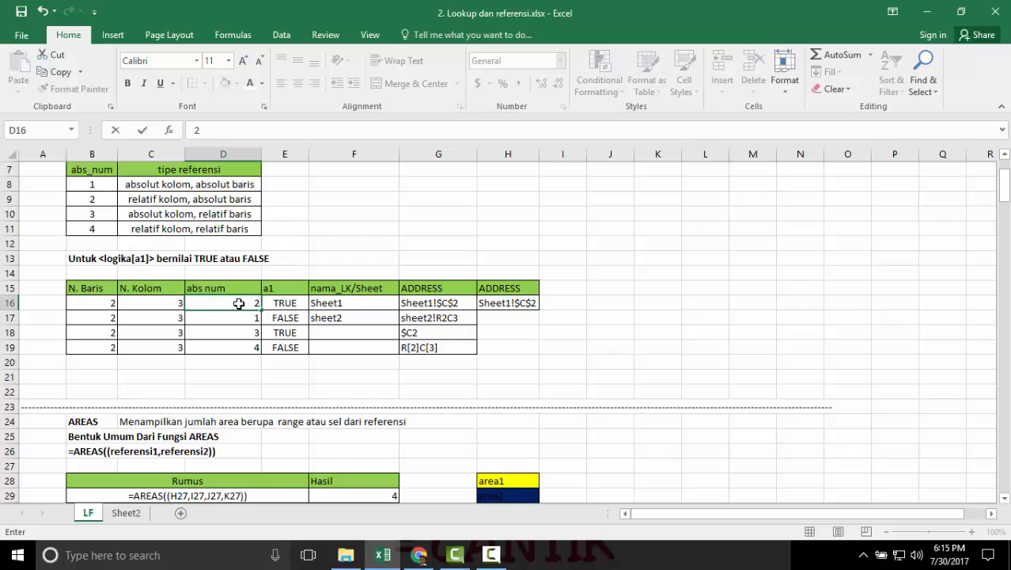
{"action": "type", "text": "2"}
{"action": "key", "text": "Return"}
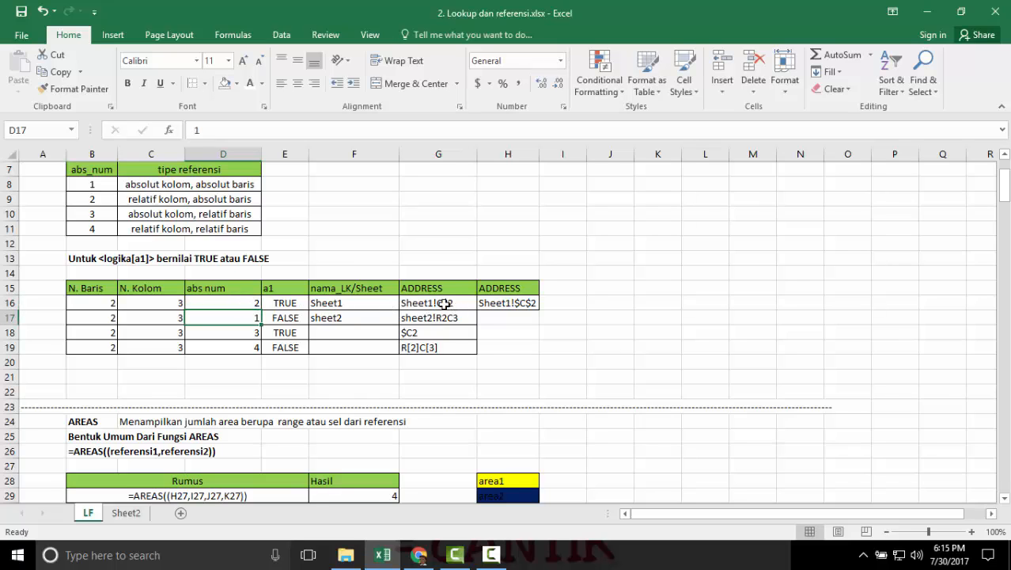
{"action": "left_click", "coordinate": [238, 302]}
{"action": "type", "text": "4"}
{"action": "key", "text": "Return"}
{"action": "left_click", "coordinate": [247, 304]}
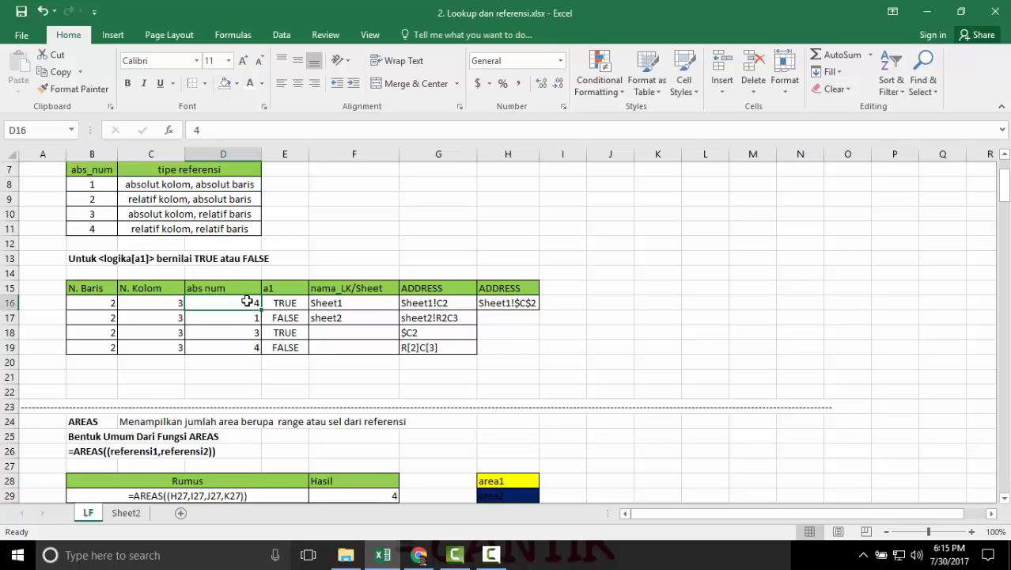
{"action": "type", "text": "1"}
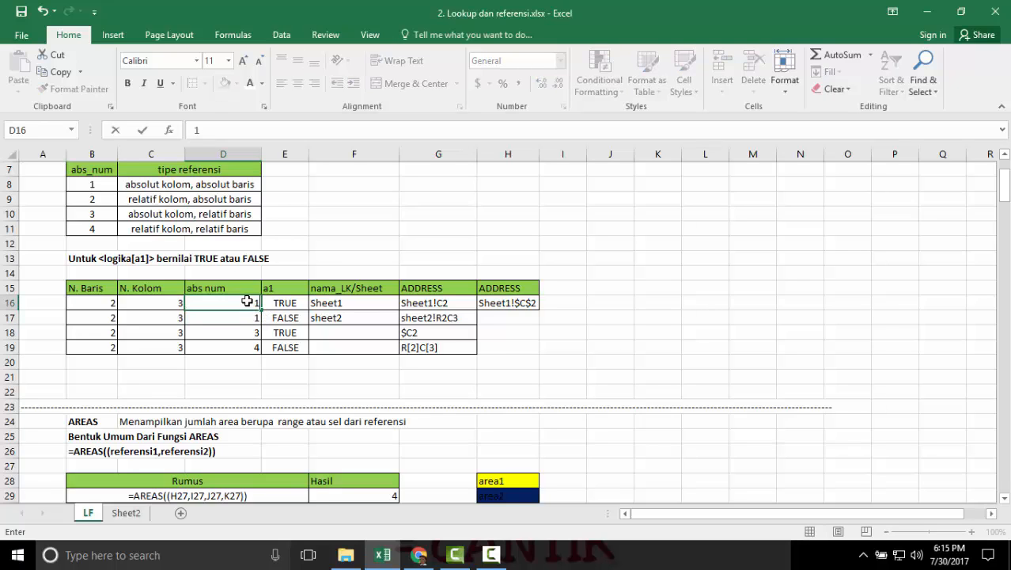
{"action": "key", "text": "Return"}
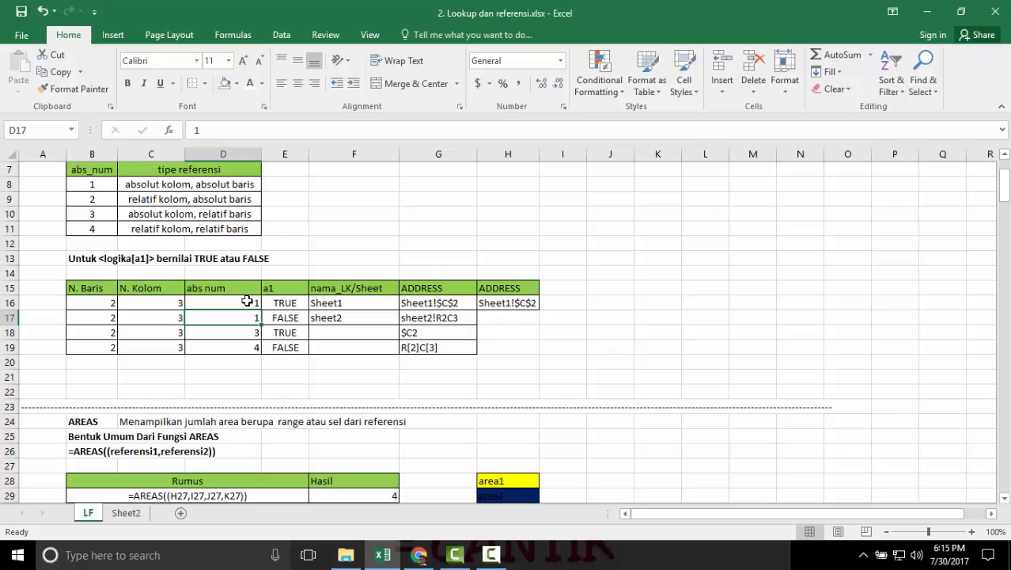
Inspect the ADDRESS formula in cell G17 and the row 17 cells it references.
{"action": "left_click", "coordinate": [440, 320]}
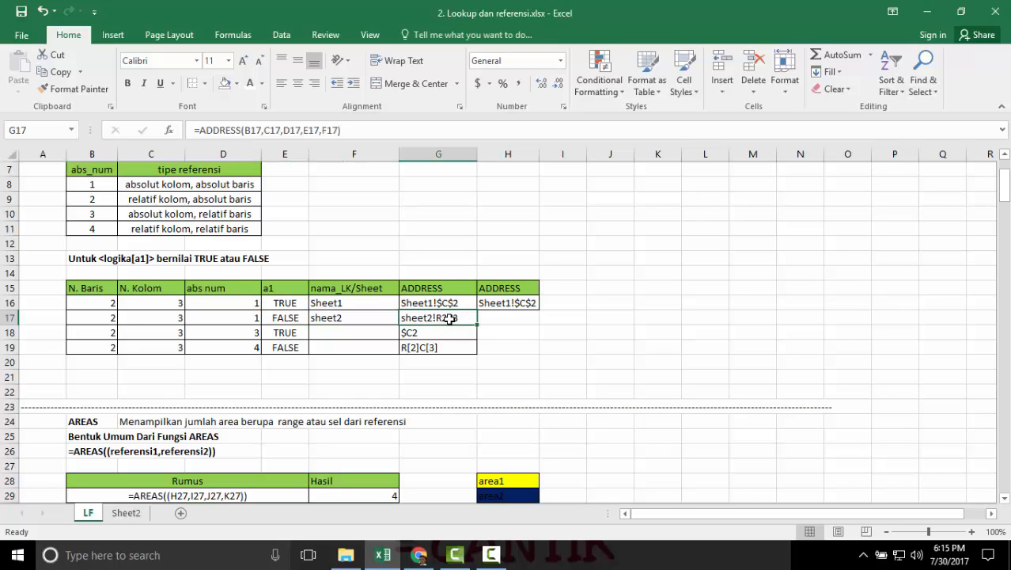
{"action": "double_click", "coordinate": [449, 318]}
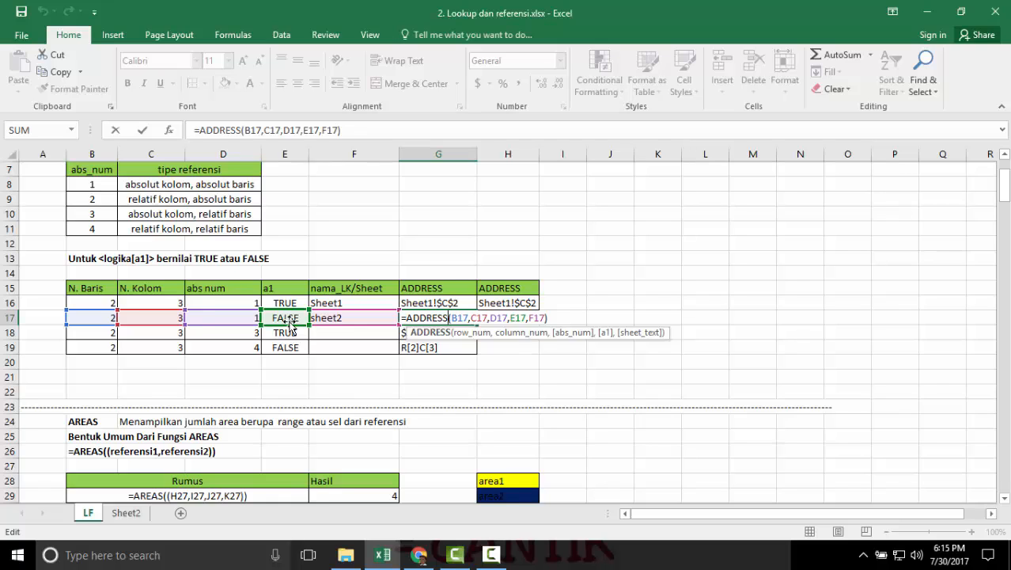
{"action": "key", "text": "Return"}
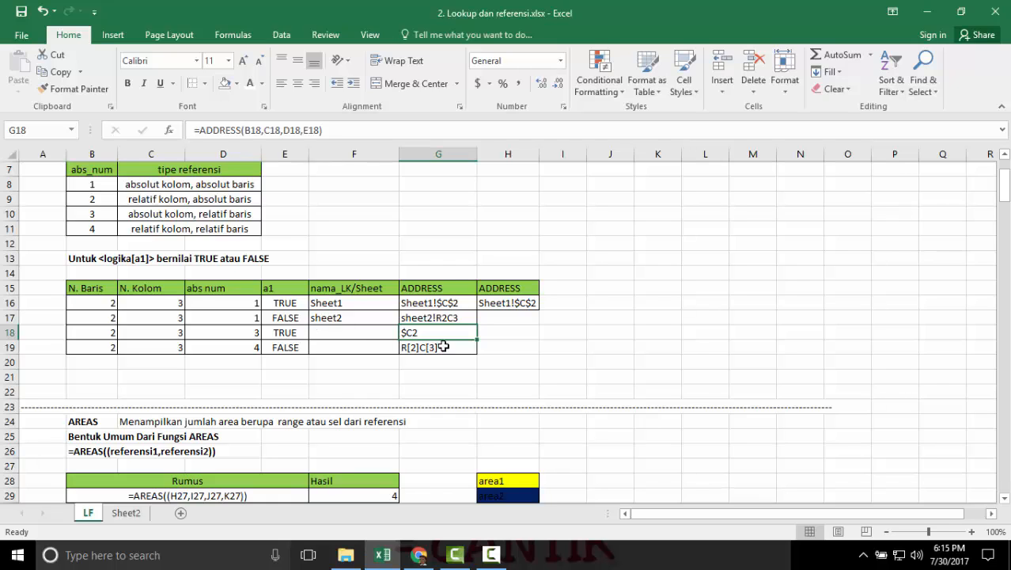
{"action": "left_click", "coordinate": [459, 318]}
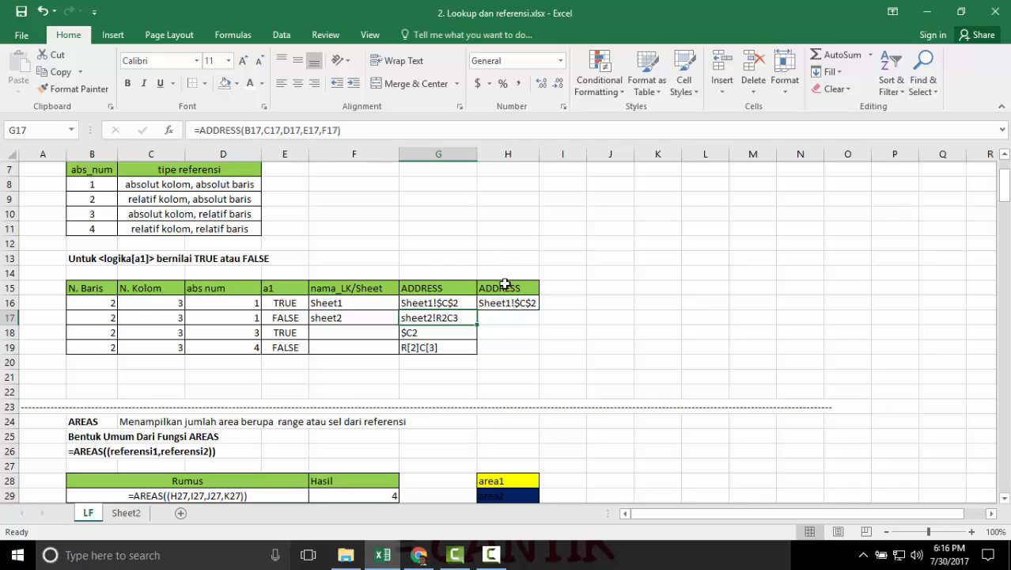
Examine the row, column, abs_num and a1 arguments of the ADDRESS formula in cell G18.
{"action": "left_click", "coordinate": [437, 334]}
{"action": "double_click", "coordinate": [436, 334]}
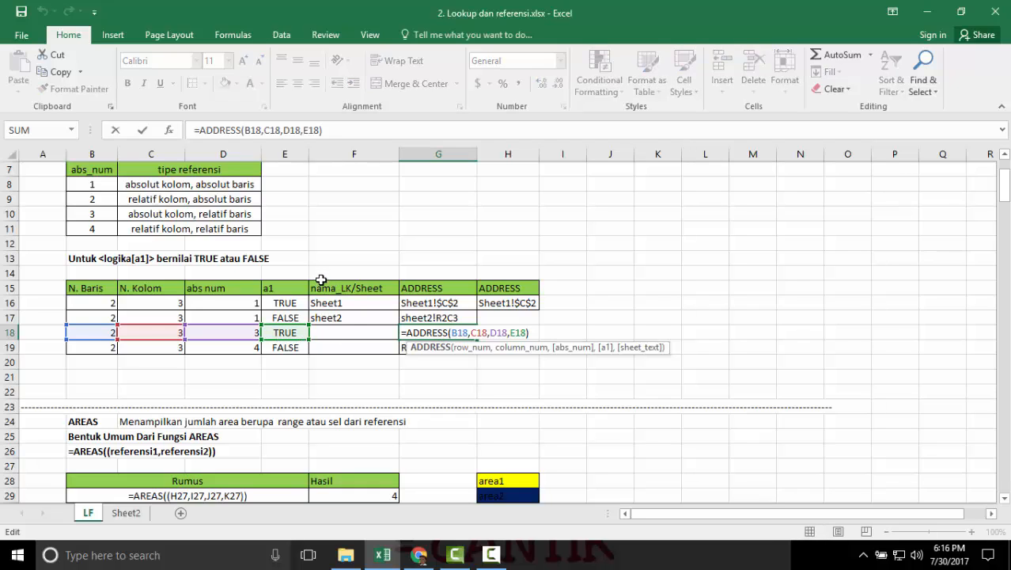
{"action": "left_click", "coordinate": [459, 333]}
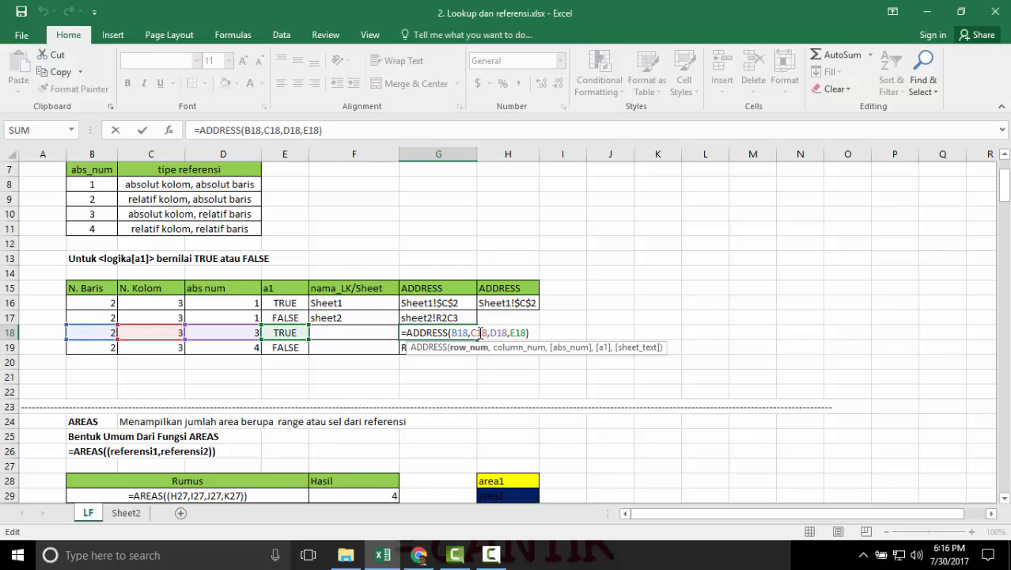
{"action": "left_click", "coordinate": [480, 333]}
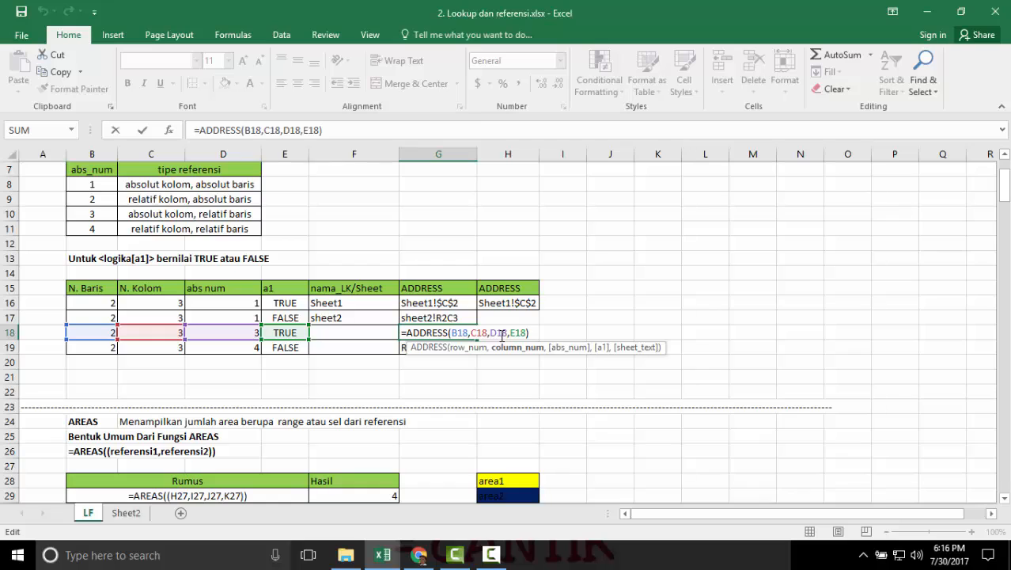
{"action": "left_click", "coordinate": [501, 333]}
{"action": "left_click", "coordinate": [511, 334]}
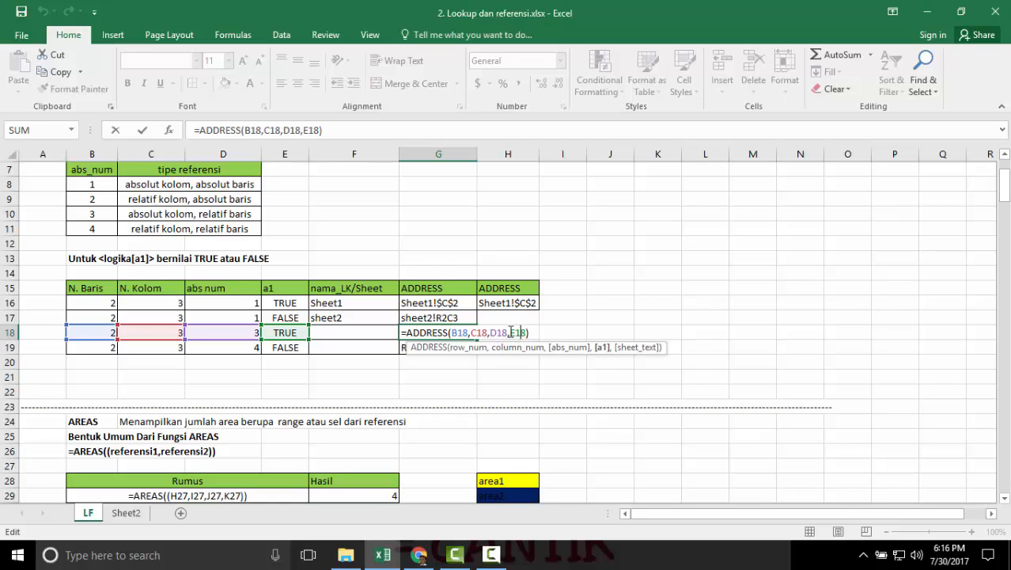
{"action": "key", "text": "Return"}
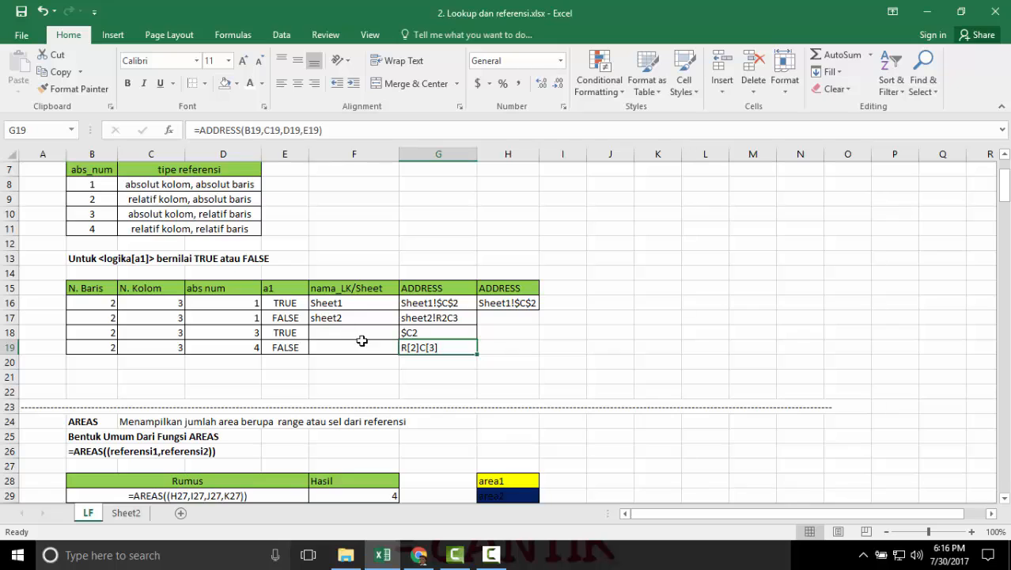
Set the abs num in cell D19 to 3 and check the ADDRESS result in G19.
{"action": "left_click", "coordinate": [257, 346]}
{"action": "type", "text": "3"}
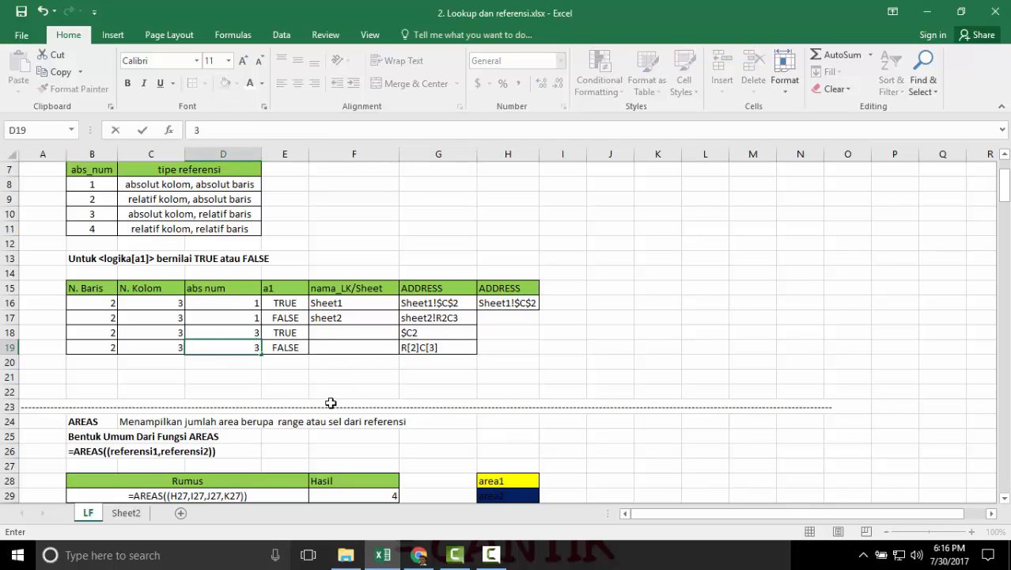
{"action": "key", "text": "Return"}
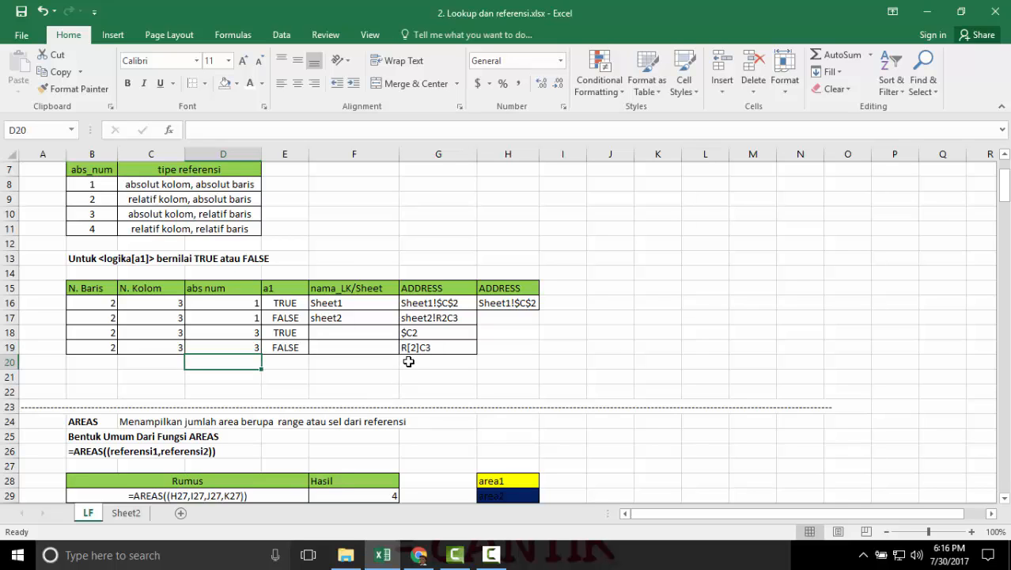
{"action": "left_click", "coordinate": [412, 348]}
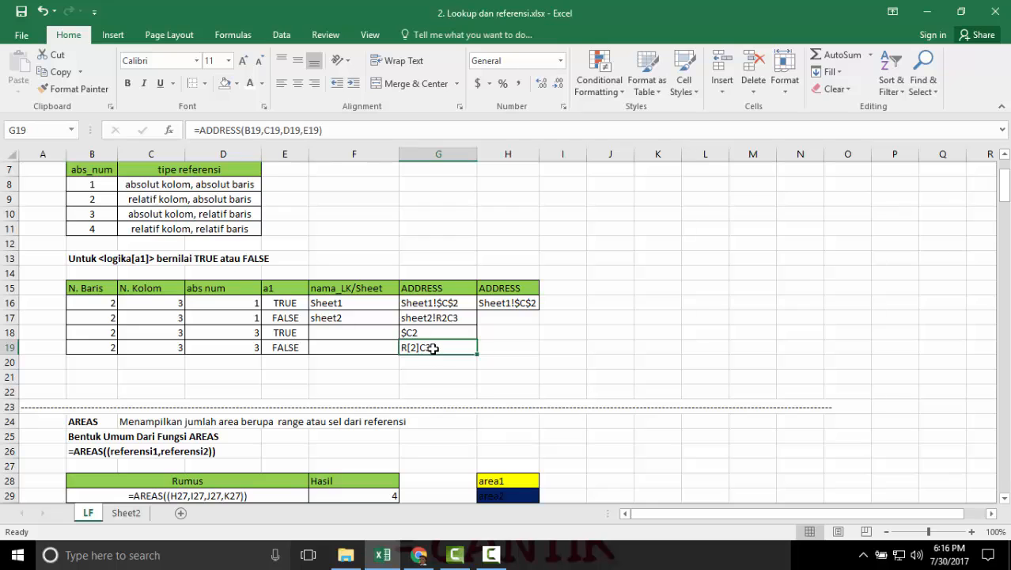
{"action": "key", "text": "Down"}
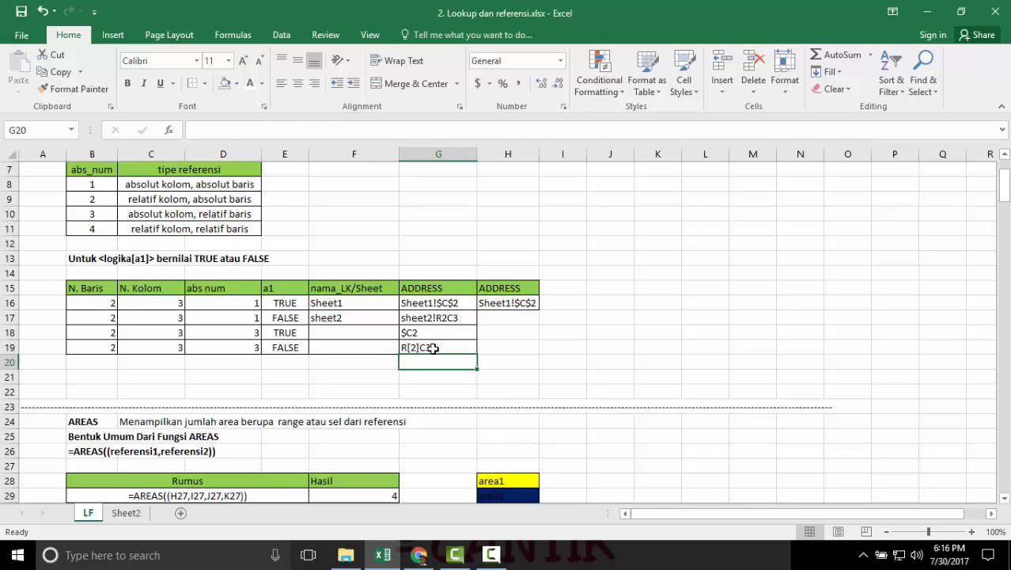
Examine the general AREAS syntax in cell B26, including the references inside its inner parentheses.
{"action": "scroll", "coordinate": [434, 349], "scroll_direction": "down", "scroll_amount": 3}
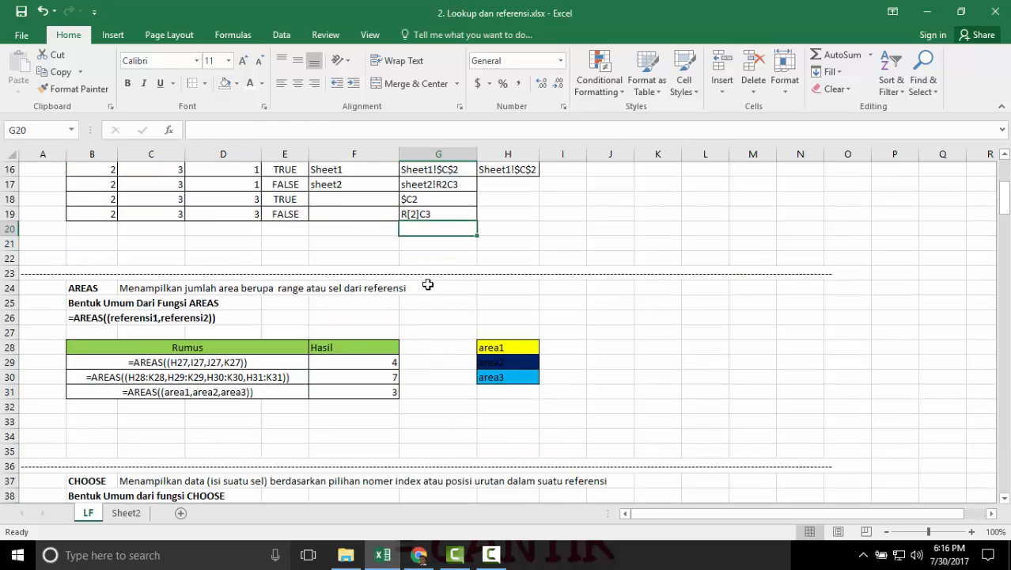
{"action": "scroll", "coordinate": [427, 284], "scroll_direction": "down", "scroll_amount": 2}
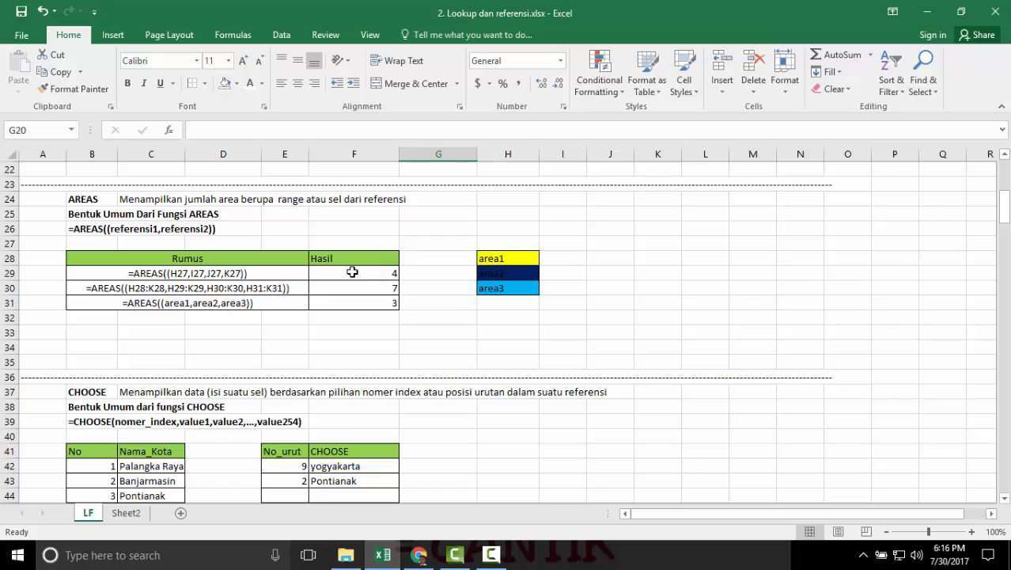
{"action": "left_click", "coordinate": [89, 228]}
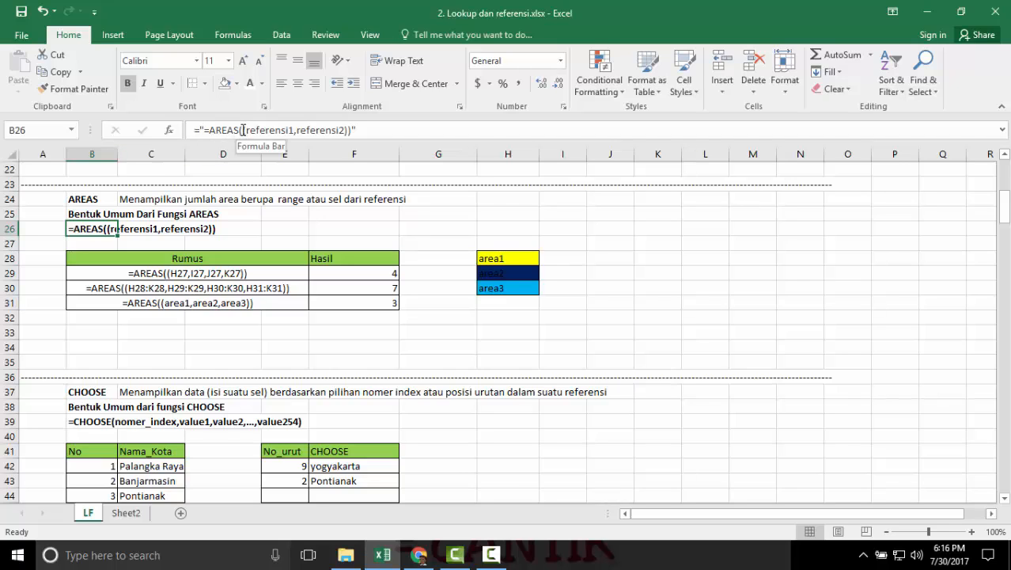
{"action": "left_click_drag", "start_coordinate": [243, 130], "coordinate": [261, 132]}
{"action": "left_click_drag", "start_coordinate": [330, 130], "coordinate": [342, 130]}
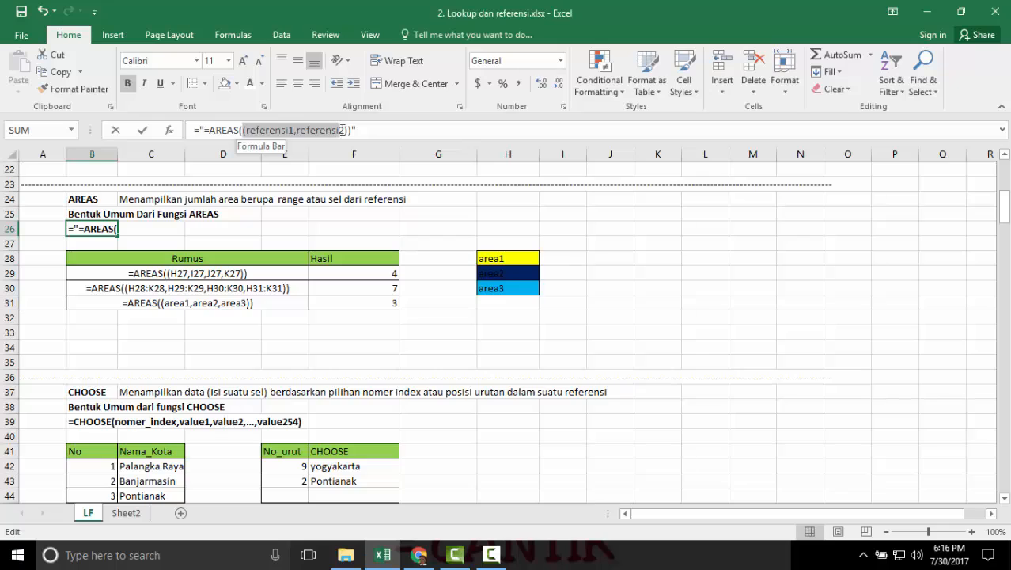
{"action": "left_click", "coordinate": [343, 130]}
{"action": "key", "text": "Return"}
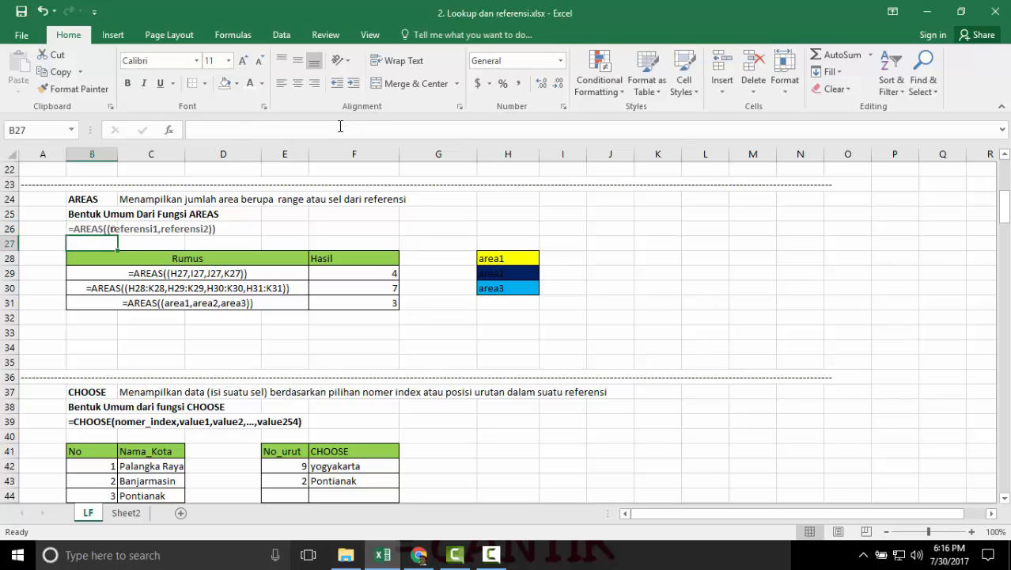
Inspect the AREAS formula in cell F29 and the individual cells it references.
{"action": "left_click", "coordinate": [368, 273]}
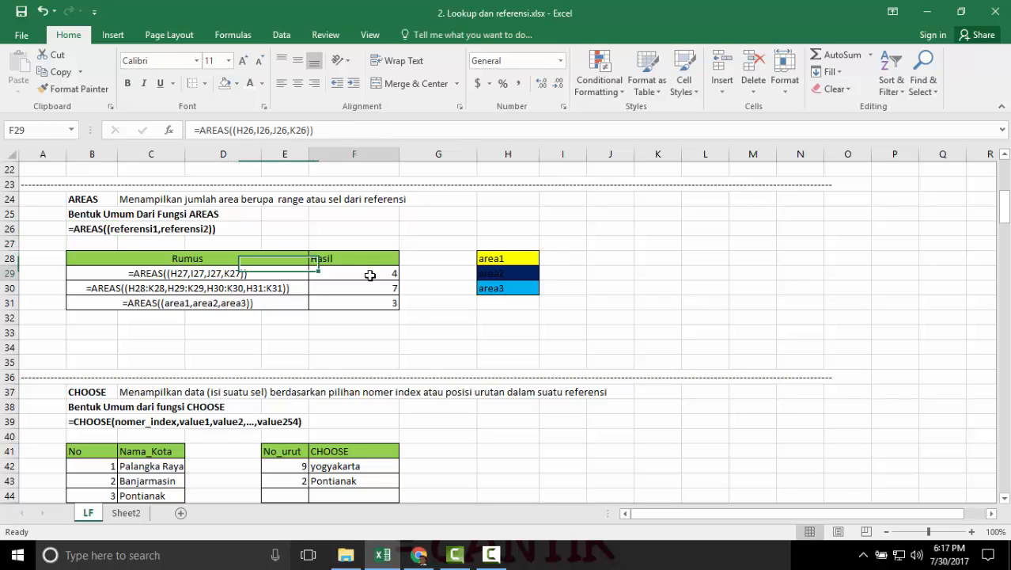
{"action": "double_click", "coordinate": [370, 274]}
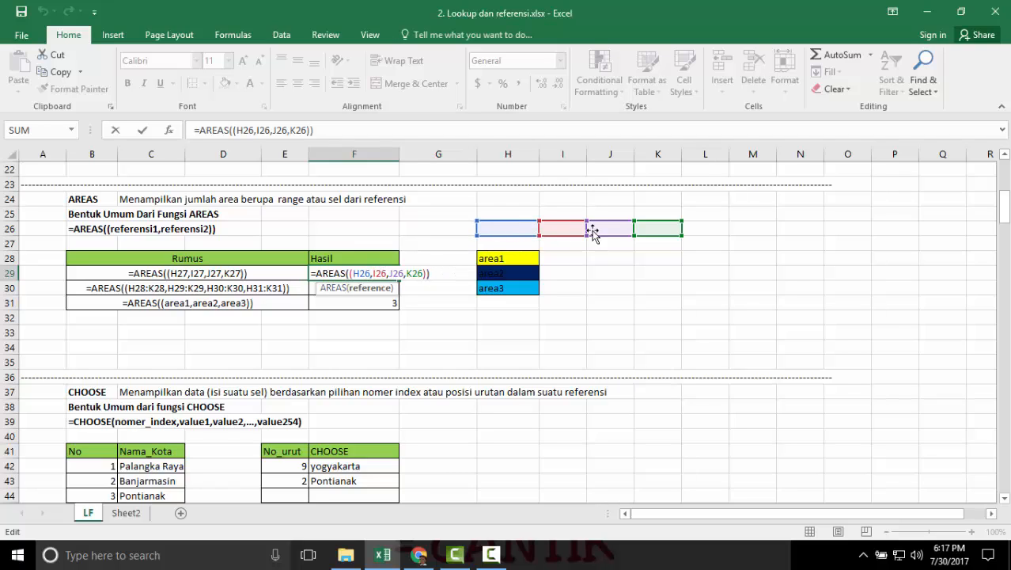
{"action": "key", "text": "Return"}
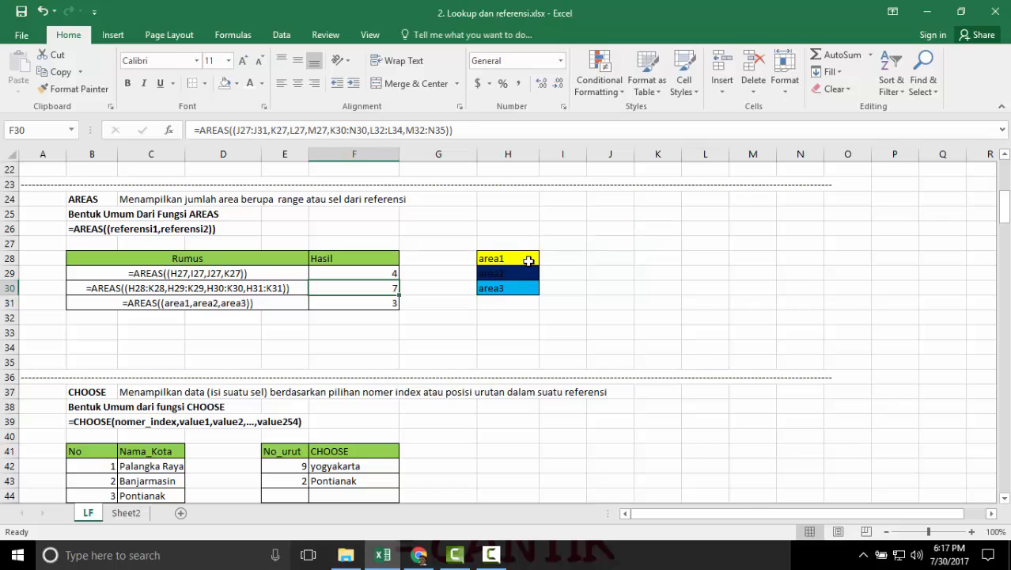
Change the first range of the AREAS formula in F30 to I27:I31 and inspect the named areas referenced in F31.
{"action": "double_click", "coordinate": [394, 285]}
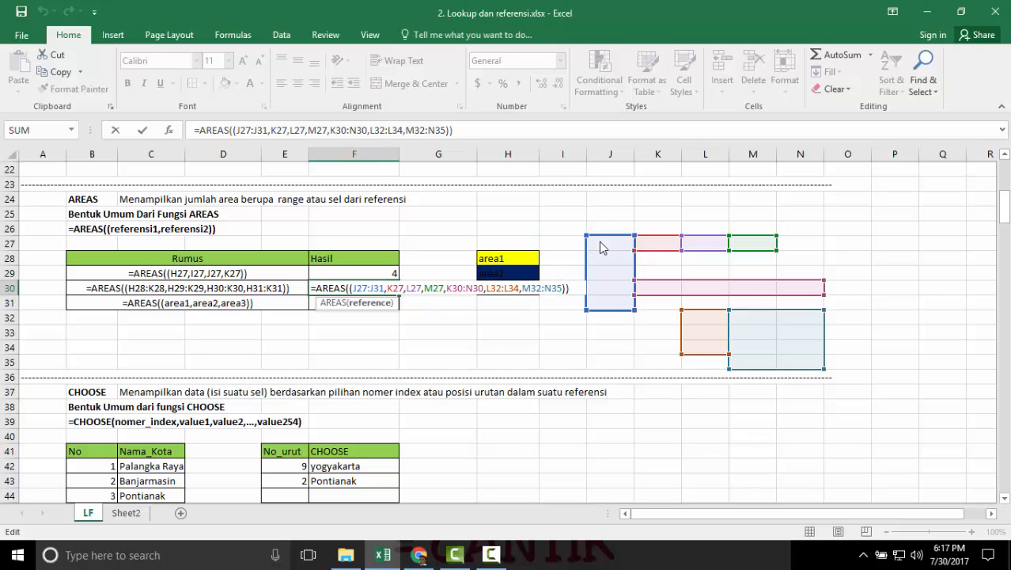
{"action": "left_click_drag", "start_coordinate": [599, 248], "coordinate": [578, 251]}
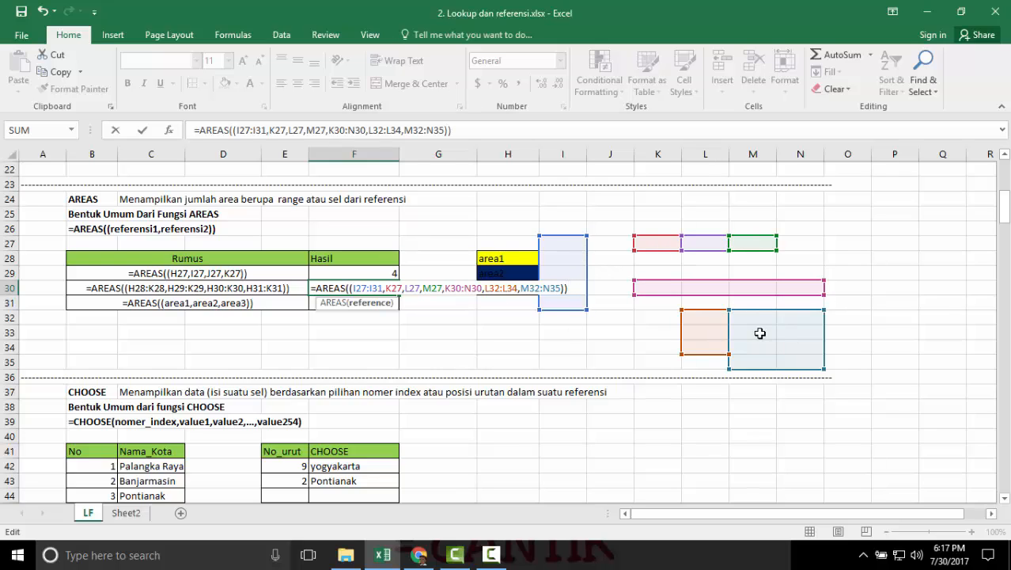
{"action": "key", "text": "Return"}
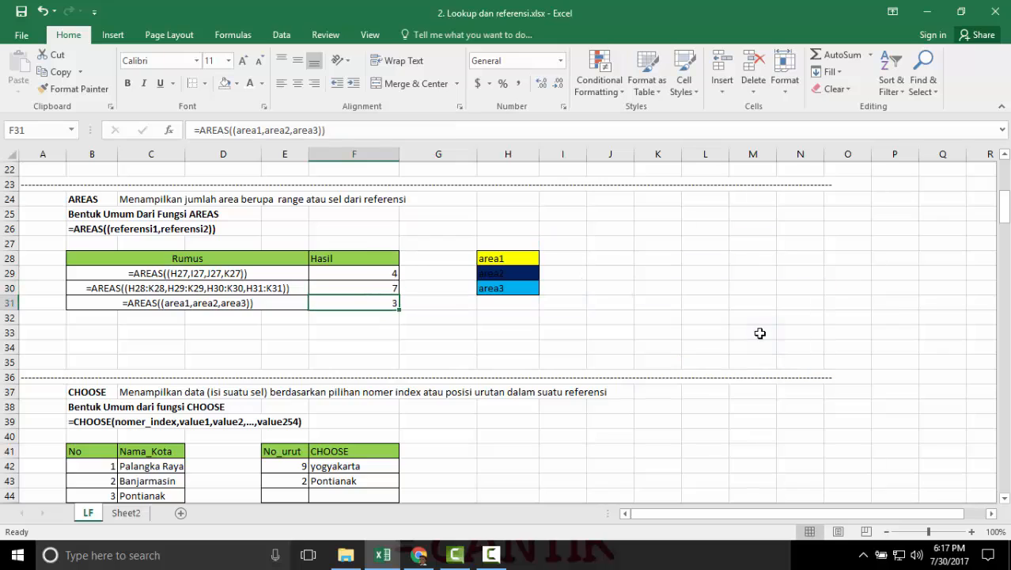
{"action": "double_click", "coordinate": [377, 304]}
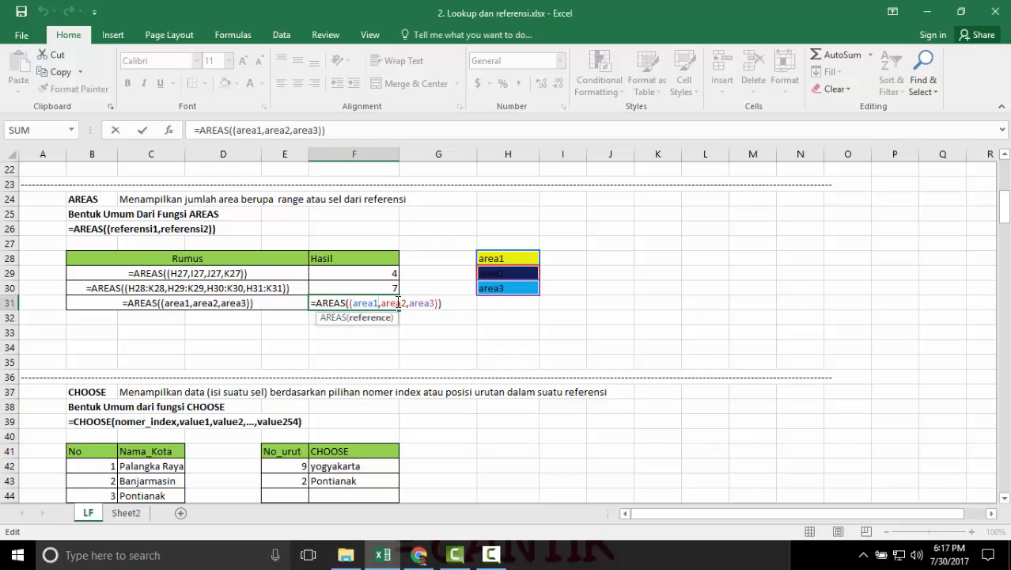
{"action": "key", "text": "Return"}
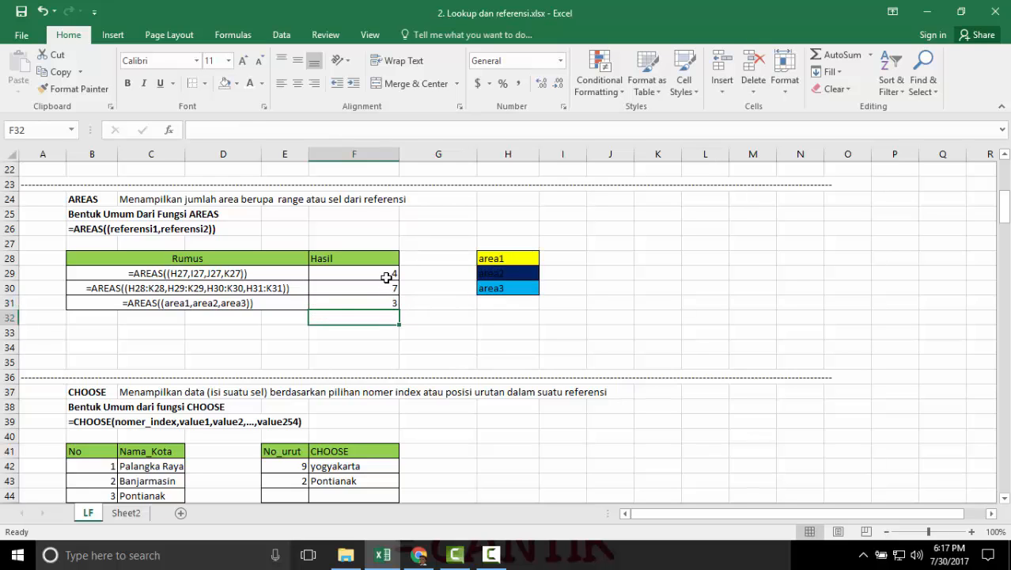
Review the CHOOSE section and examine the index_num, value1 and value2 arguments of the formula in cell F42.
{"action": "scroll", "coordinate": [386, 277], "scroll_direction": "down", "scroll_amount": 3}
{"action": "scroll", "coordinate": [386, 277], "scroll_direction": "down", "scroll_amount": 1}
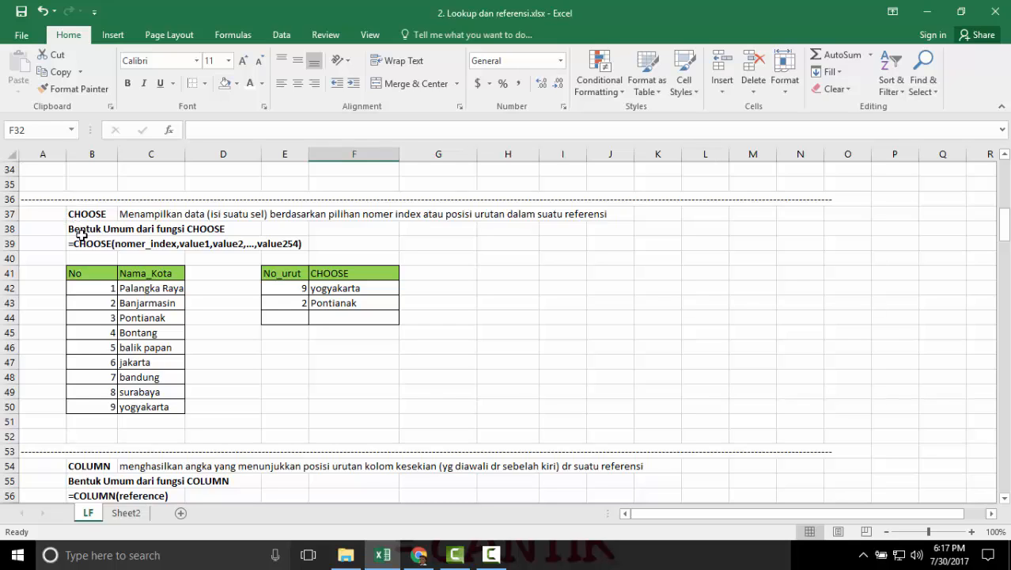
{"action": "scroll", "coordinate": [83, 238], "scroll_direction": "up", "scroll_amount": 3}
{"action": "scroll", "coordinate": [129, 256], "scroll_direction": "down", "scroll_amount": 2}
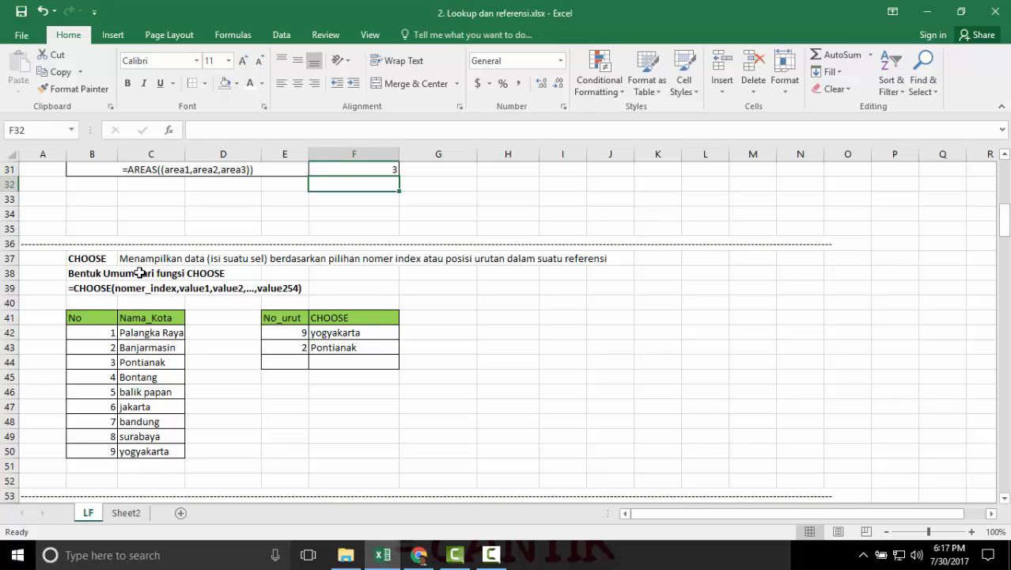
{"action": "scroll", "coordinate": [171, 267], "scroll_direction": "down", "scroll_amount": 1}
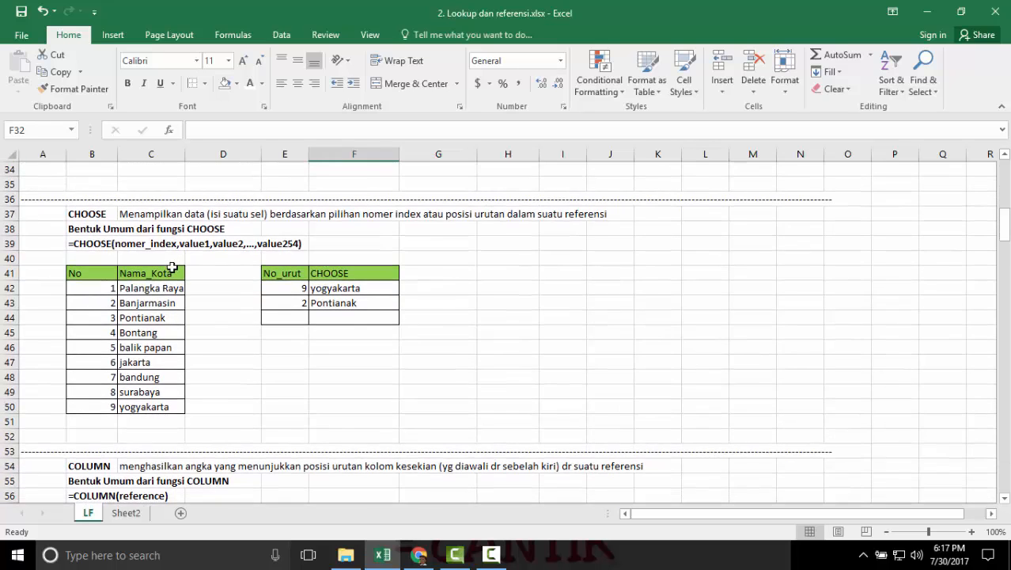
{"action": "double_click", "coordinate": [335, 289]}
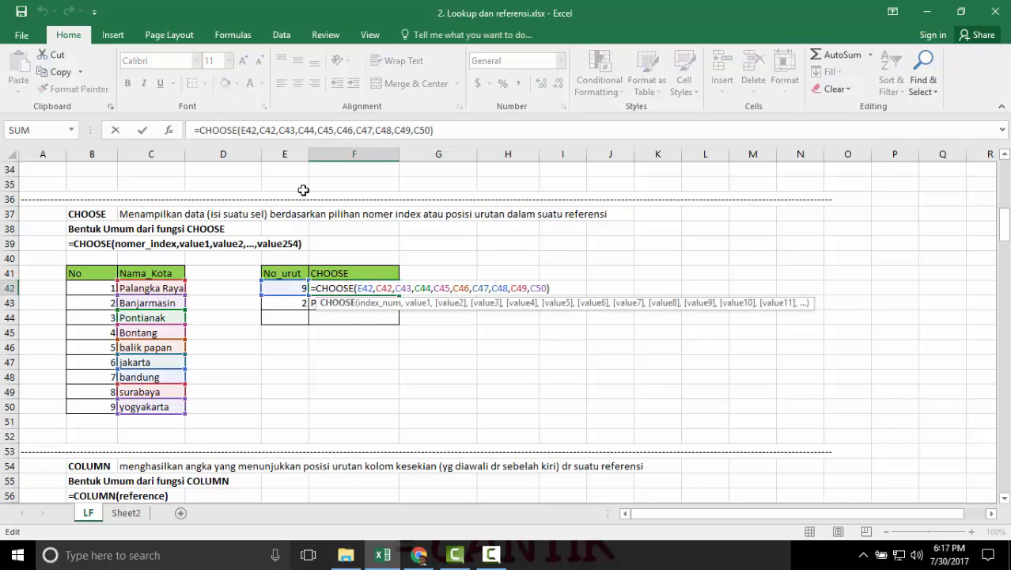
{"action": "left_click", "coordinate": [373, 289]}
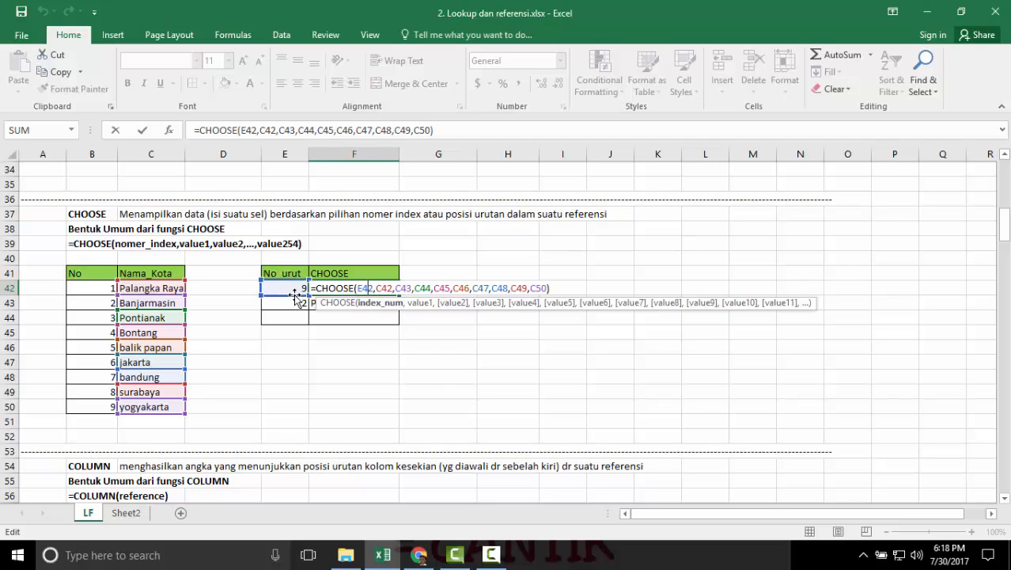
{"action": "left_click", "coordinate": [387, 288]}
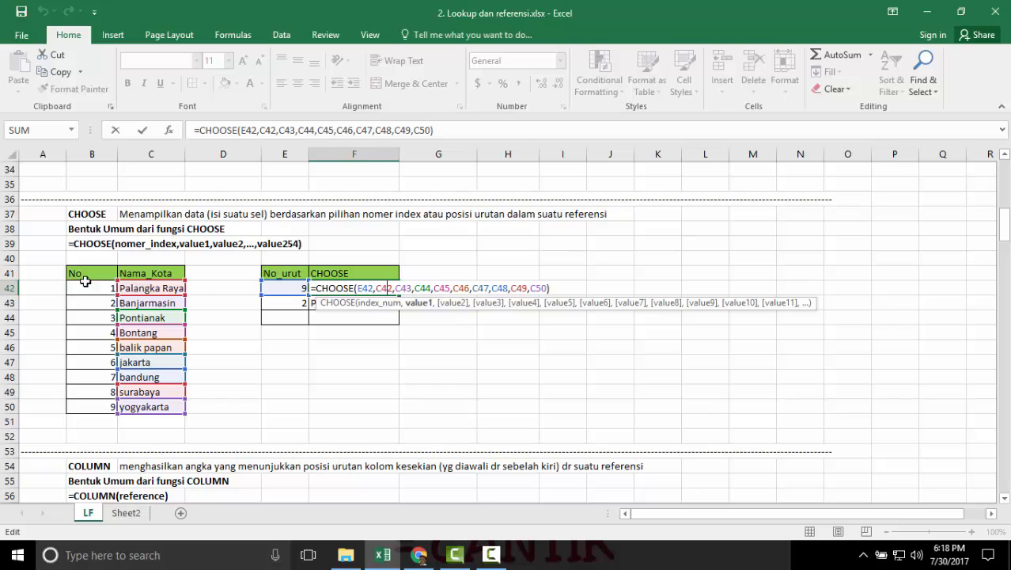
{"action": "left_click", "coordinate": [396, 289]}
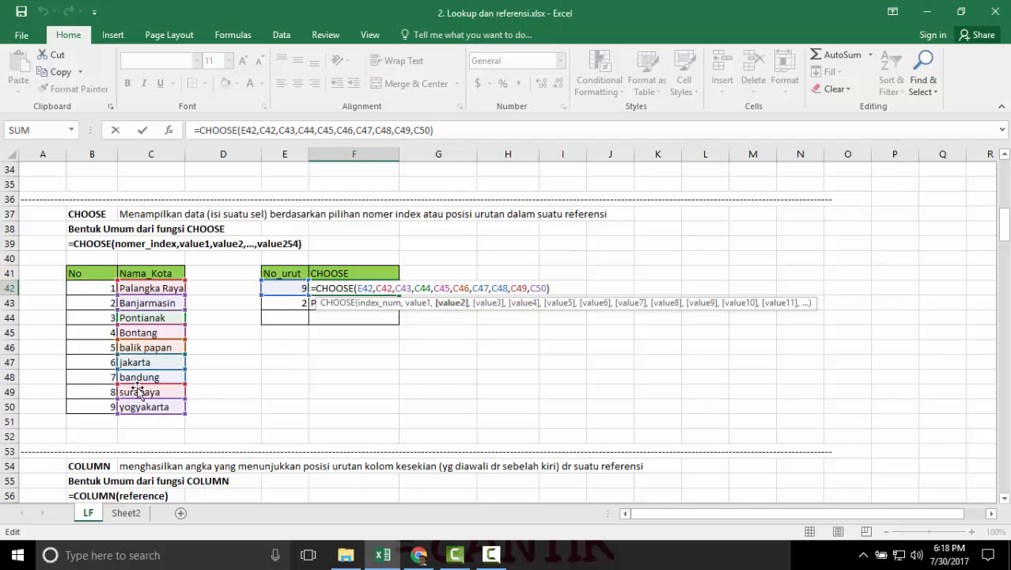
{"action": "key", "text": "Return"}
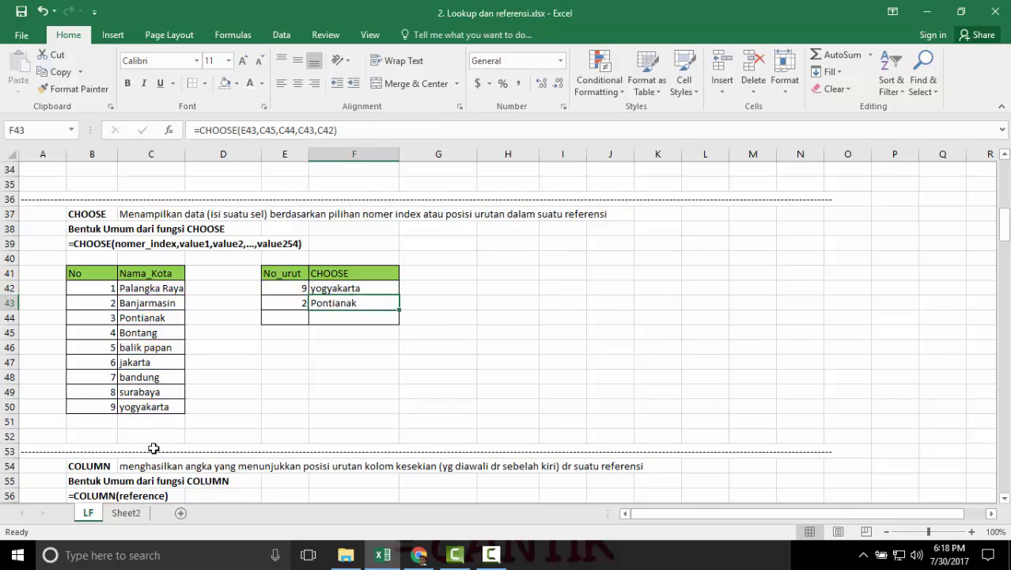
Set the No_urut index in cell E42 to 1 to test the CHOOSE formula.
{"action": "left_click", "coordinate": [293, 288]}
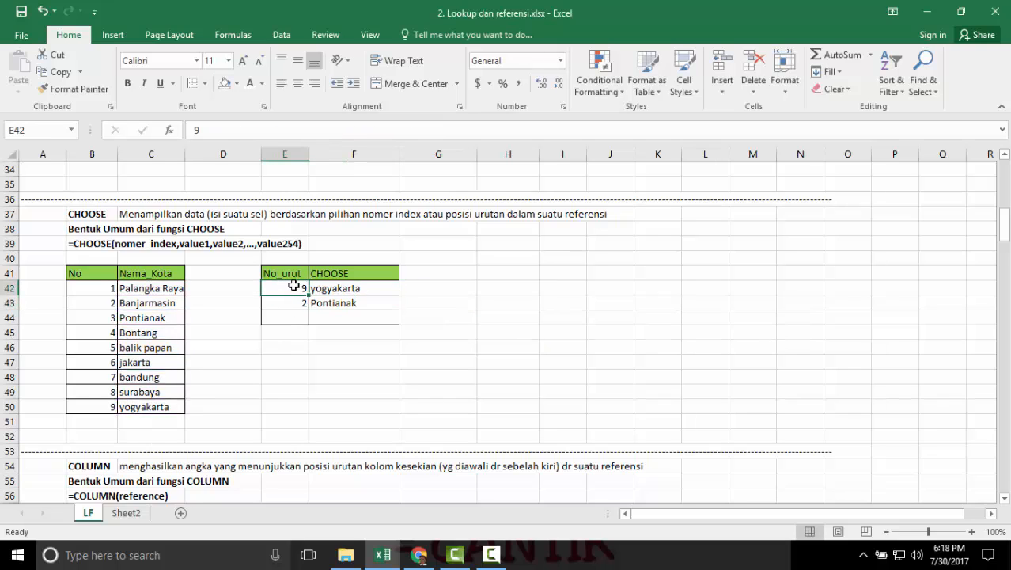
{"action": "type", "text": "1"}
{"action": "key", "text": "Return"}
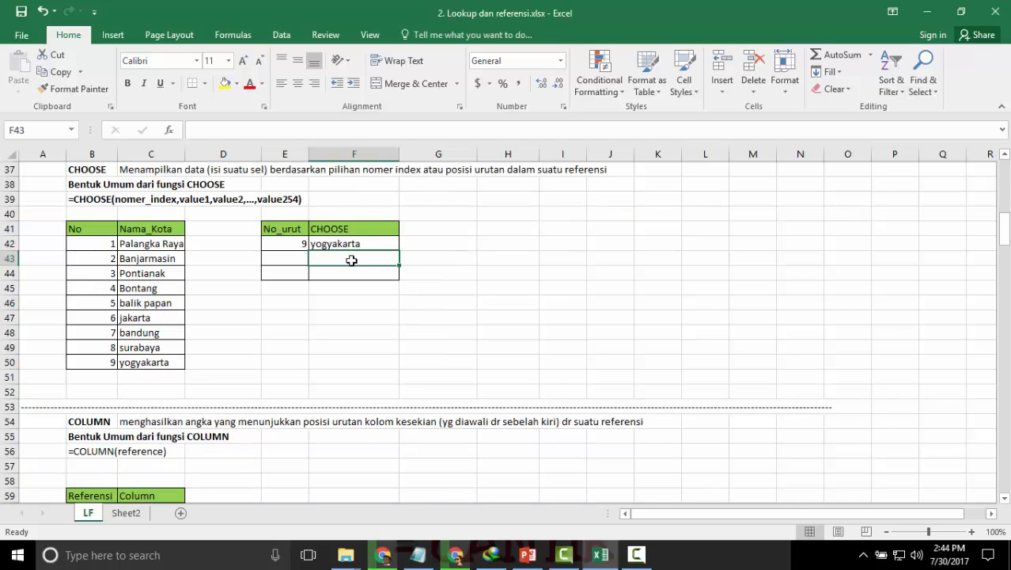
Start a CHOOSE formula in cell F43 with E43 as its index number.
{"action": "type", "text": "=cohose"}
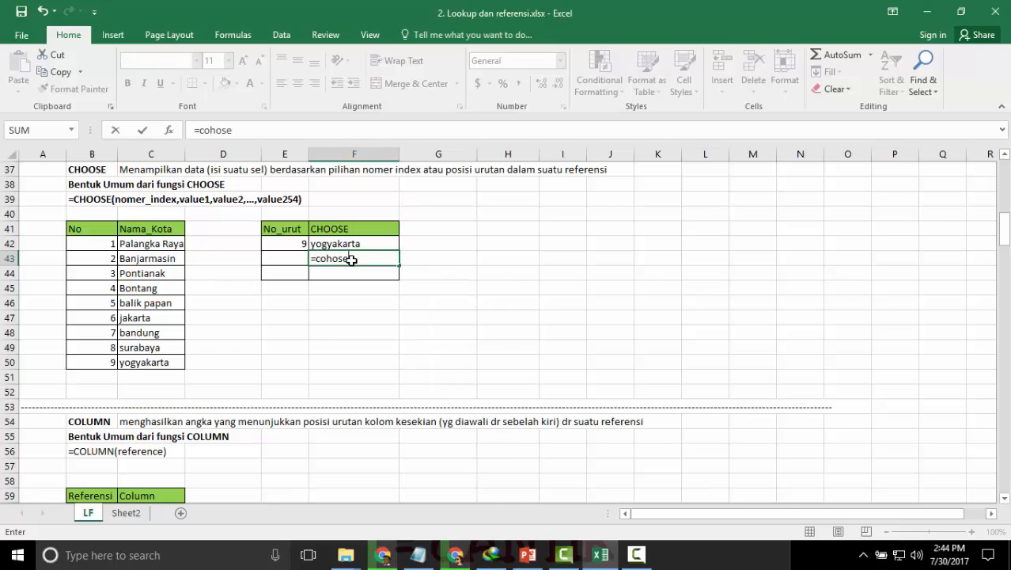
{"action": "type", "text": "s"}
{"action": "key", "text": "BackSpace"}
{"action": "key", "text": "BackSpace"}
{"action": "key", "text": "BackSpace"}
{"action": "key", "text": "BackSpace"}
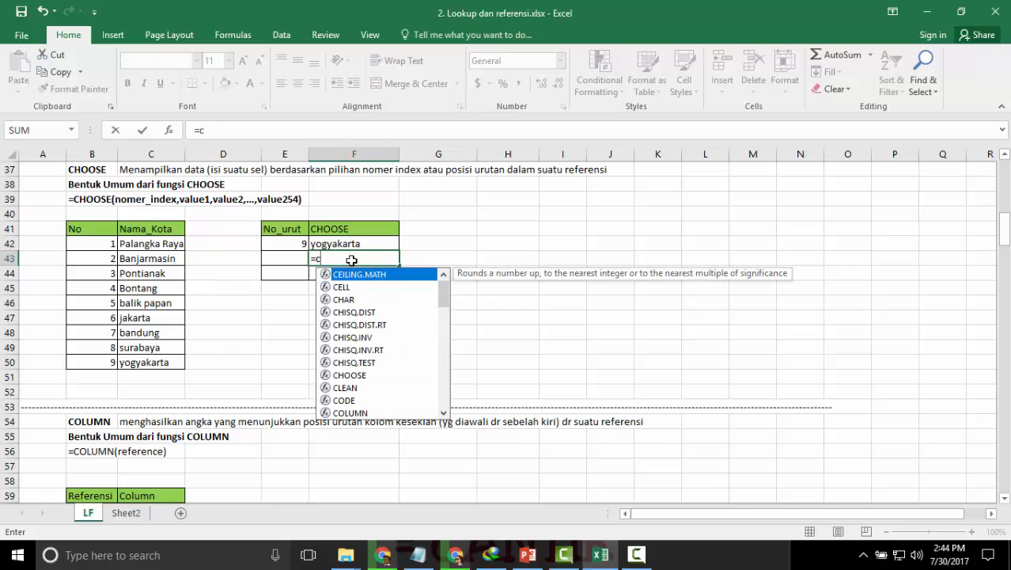
{"action": "type", "text": "hoose("}
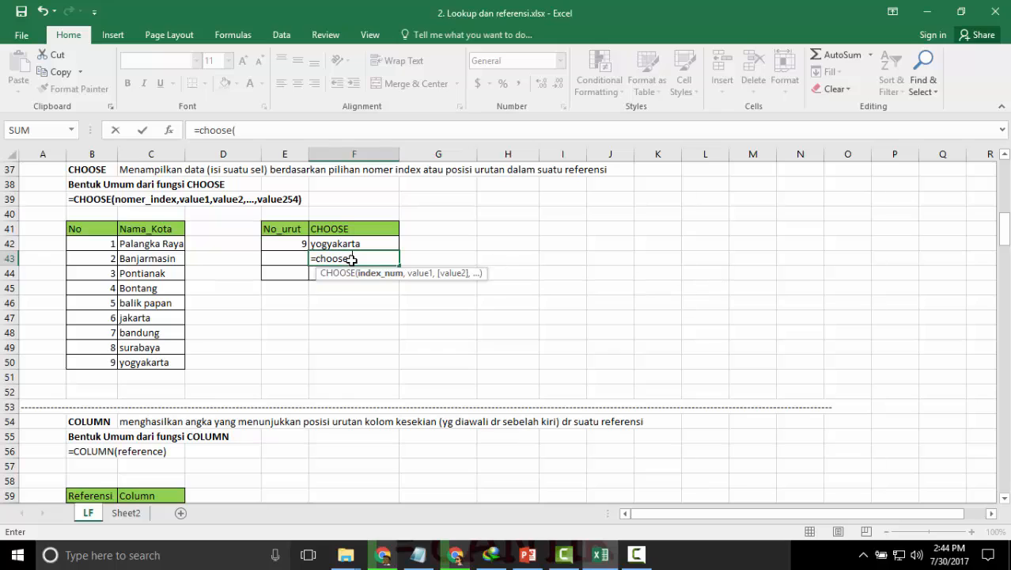
{"action": "left_click", "coordinate": [283, 255]}
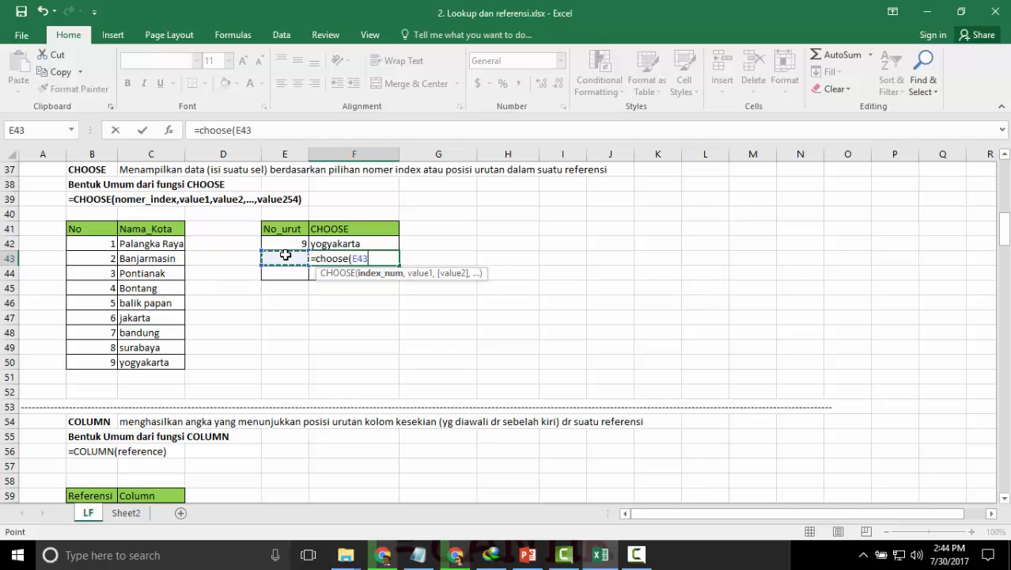
{"action": "type", "text": ","}
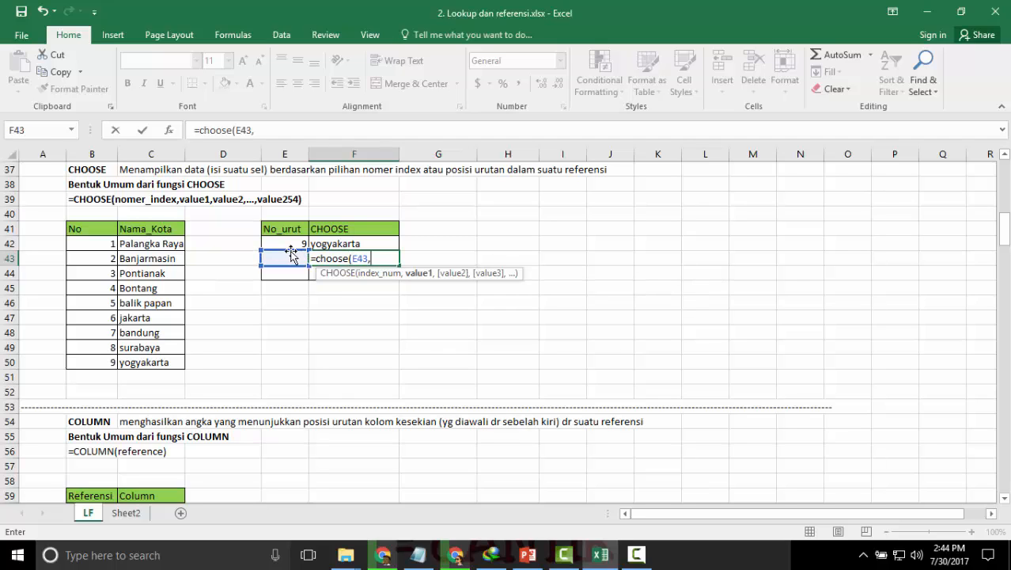
Complete the CHOOSE formula in F43 with the city cells C45, C44, C43 and C42 as its values, in that order.
{"action": "left_click", "coordinate": [138, 290]}
{"action": "left_click", "coordinate": [141, 273]}
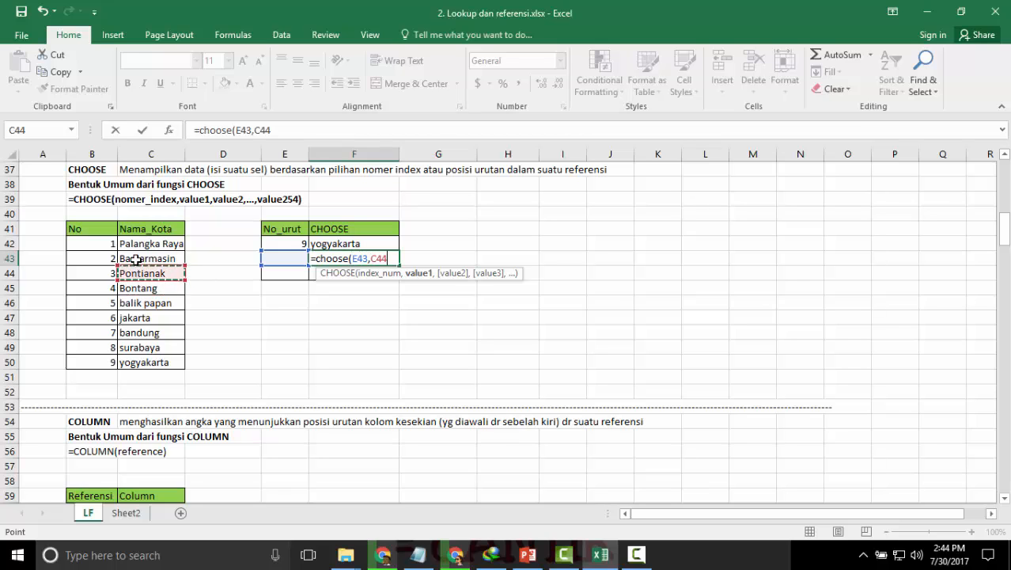
{"action": "left_click", "coordinate": [139, 257]}
{"action": "left_click", "coordinate": [143, 289]}
{"action": "type", "text": ","}
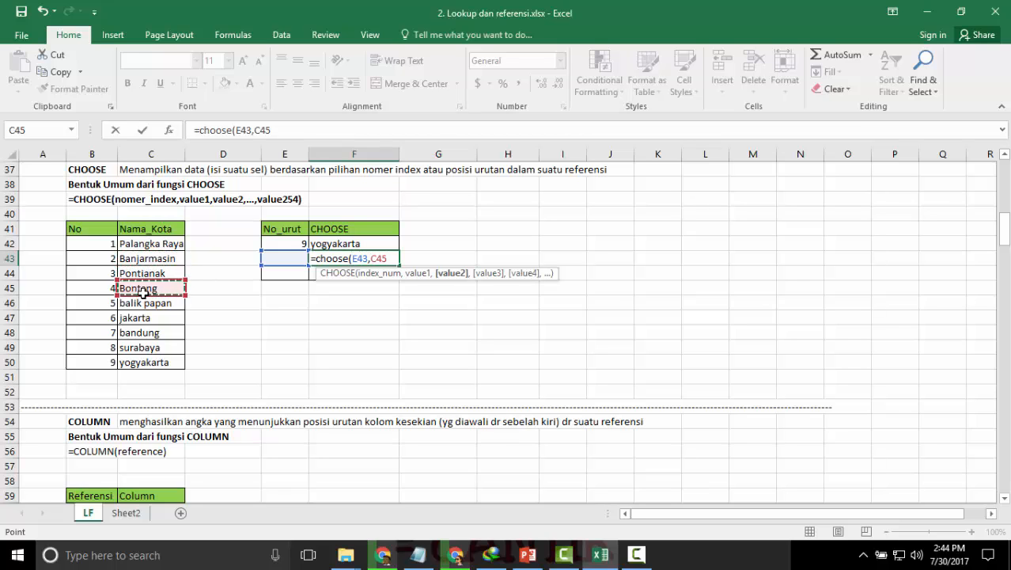
{"action": "left_click", "coordinate": [141, 270]}
{"action": "type", "text": ","}
{"action": "left_click", "coordinate": [142, 258]}
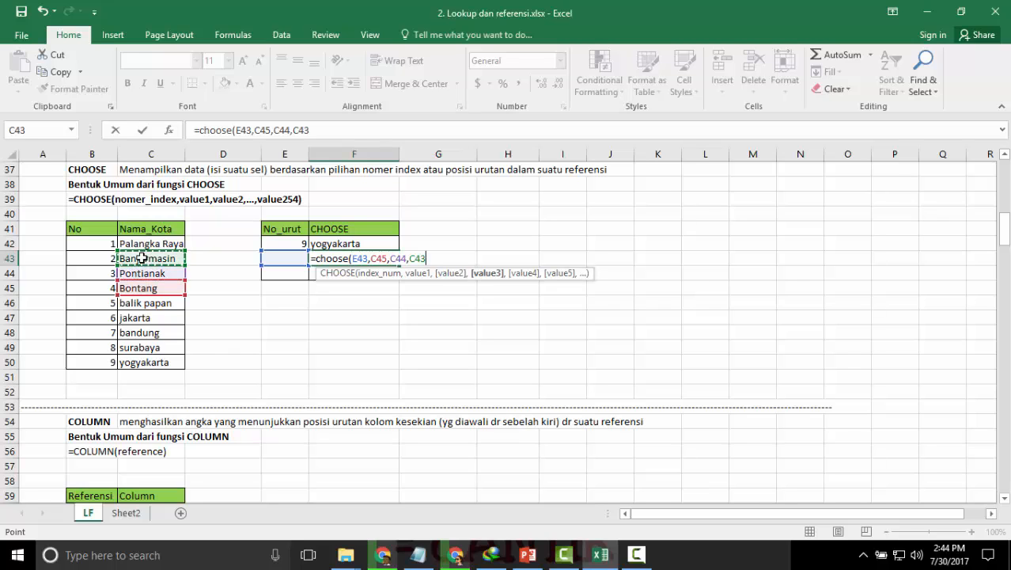
{"action": "type", "text": ","}
{"action": "left_click", "coordinate": [146, 243]}
{"action": "type", "text": ")"}
{"action": "key", "text": "Return"}
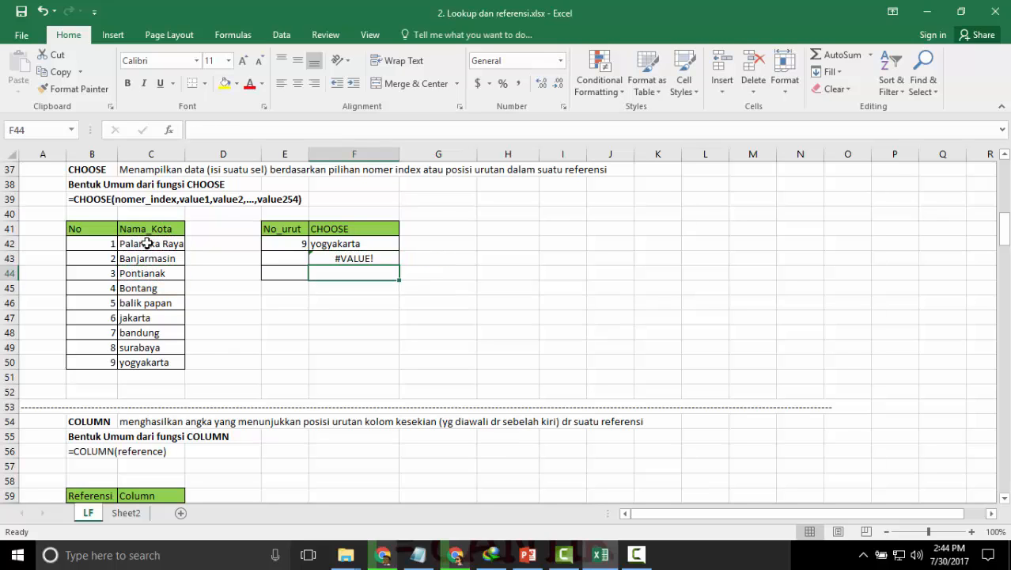
Test the CHOOSE formula in F43 by setting the No_urut index in E43 to 1 and then to 2.
{"action": "key", "text": "Up"}
{"action": "key", "text": "Left"}
{"action": "type", "text": "1"}
{"action": "key", "text": "Return"}
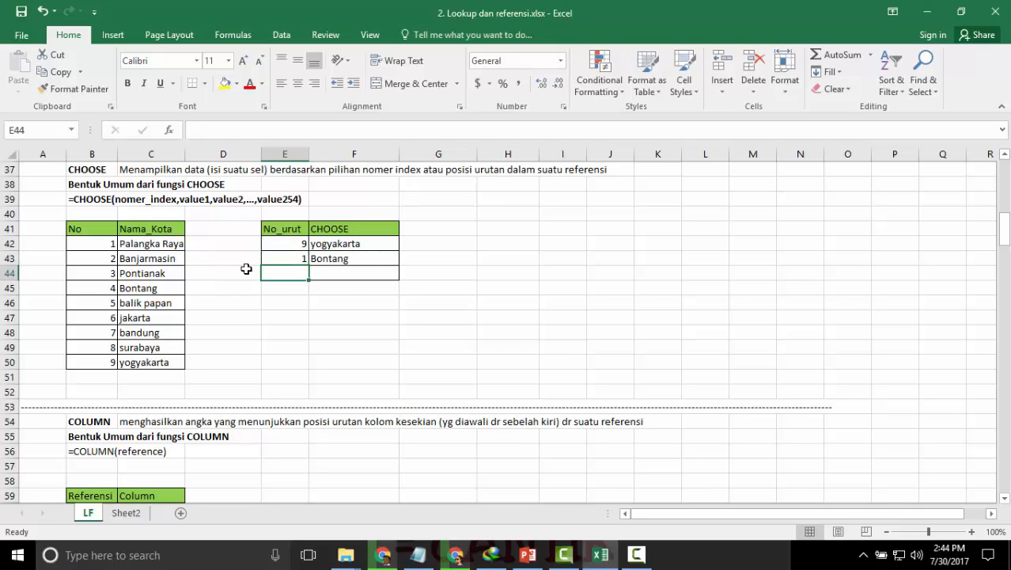
{"action": "left_click", "coordinate": [342, 265]}
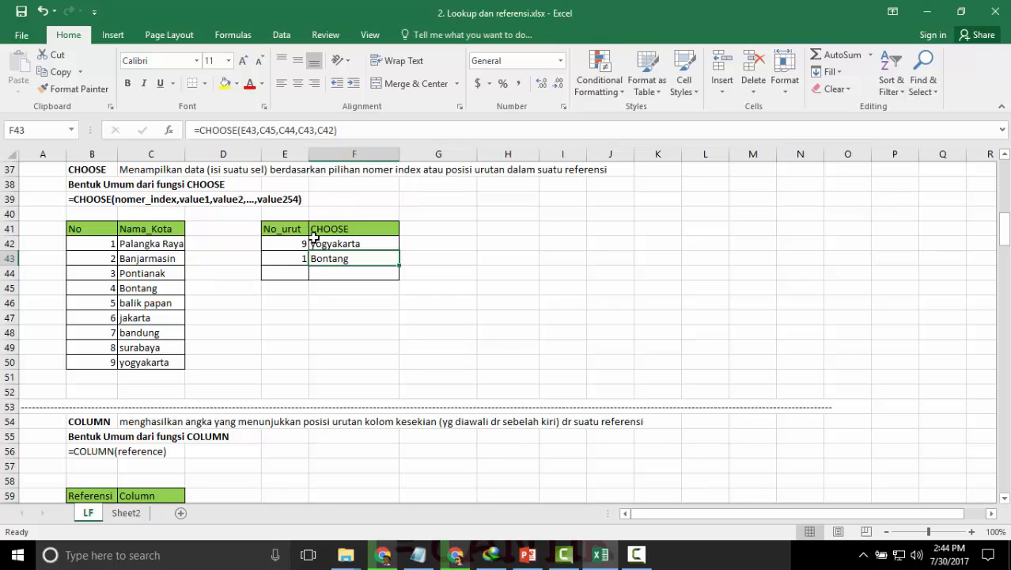
{"action": "left_click", "coordinate": [300, 259]}
{"action": "type", "text": "2"}
{"action": "key", "text": "Return"}
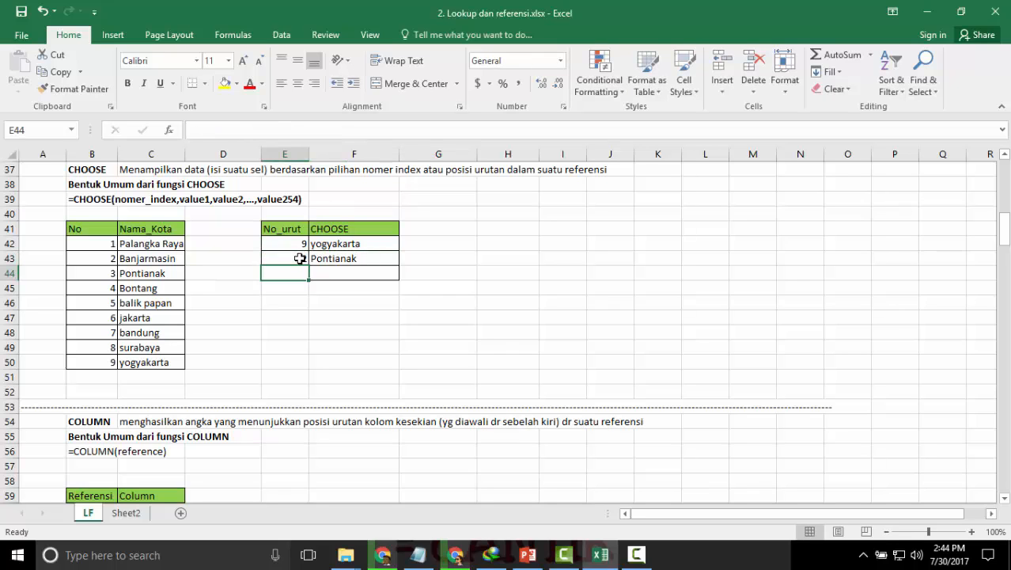
Examine the index and value arguments of the CHOOSE formula in F43, comparing them with the city list.
{"action": "double_click", "coordinate": [379, 259]}
{"action": "left_click", "coordinate": [385, 257]}
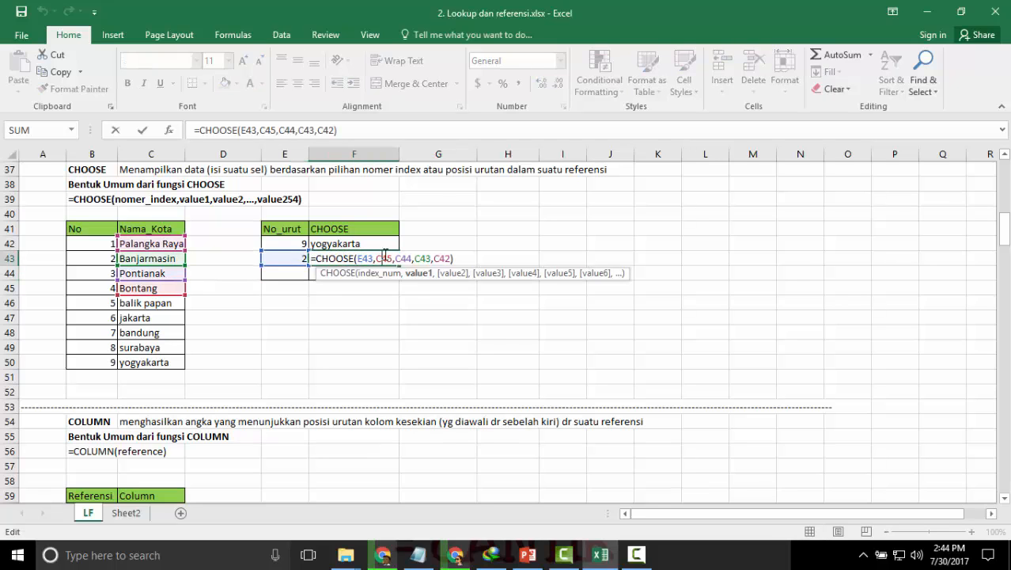
{"action": "left_click", "coordinate": [406, 257]}
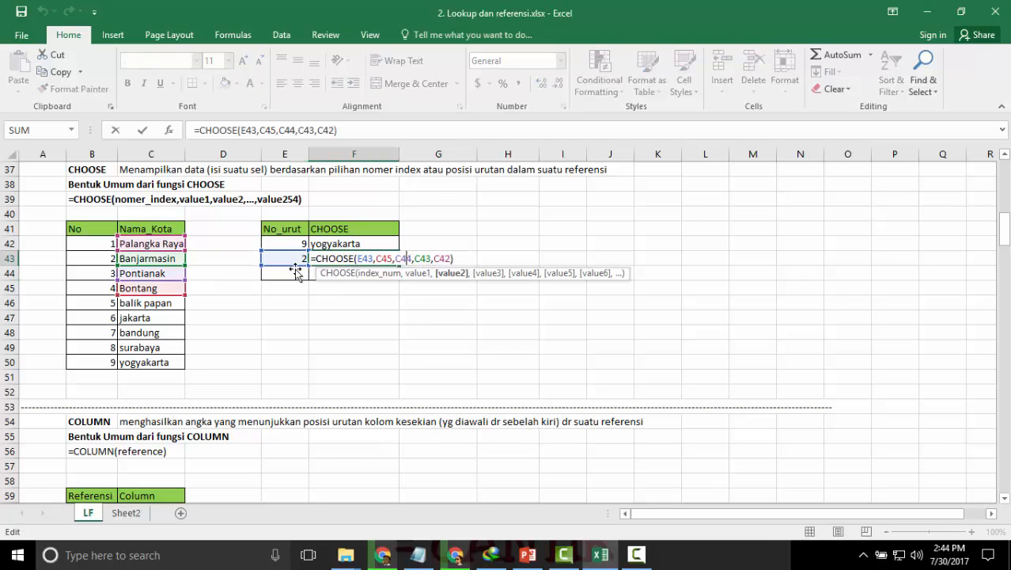
{"action": "key", "text": "Return"}
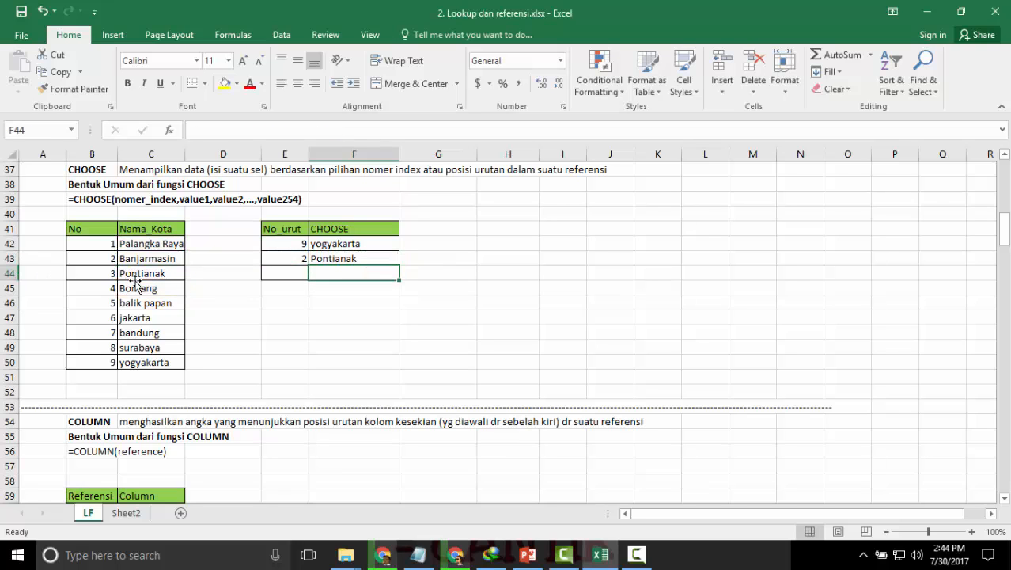
{"action": "left_click", "coordinate": [258, 345]}
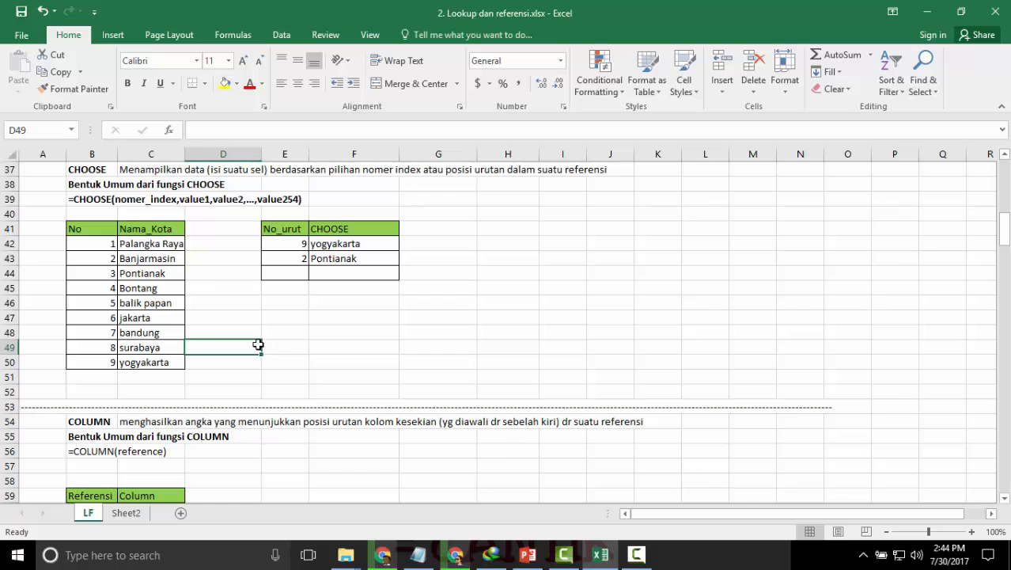
Examine the COLUMN function section and the reference used by the formula in C60.
{"action": "scroll", "coordinate": [258, 345], "scroll_direction": "down", "scroll_amount": 2}
{"action": "scroll", "coordinate": [258, 344], "scroll_direction": "down", "scroll_amount": 2}
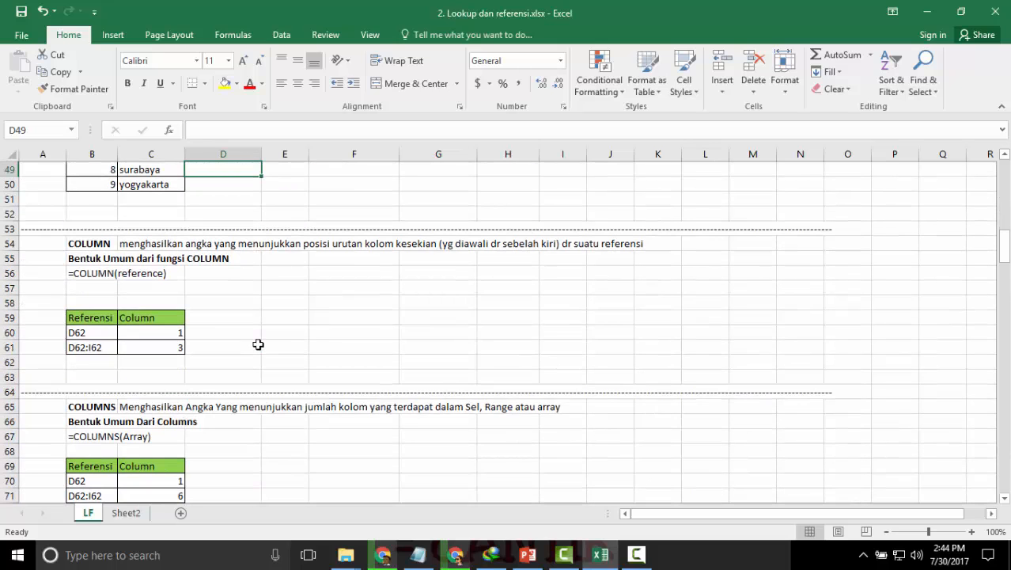
{"action": "scroll", "coordinate": [257, 344], "scroll_direction": "down", "scroll_amount": 1}
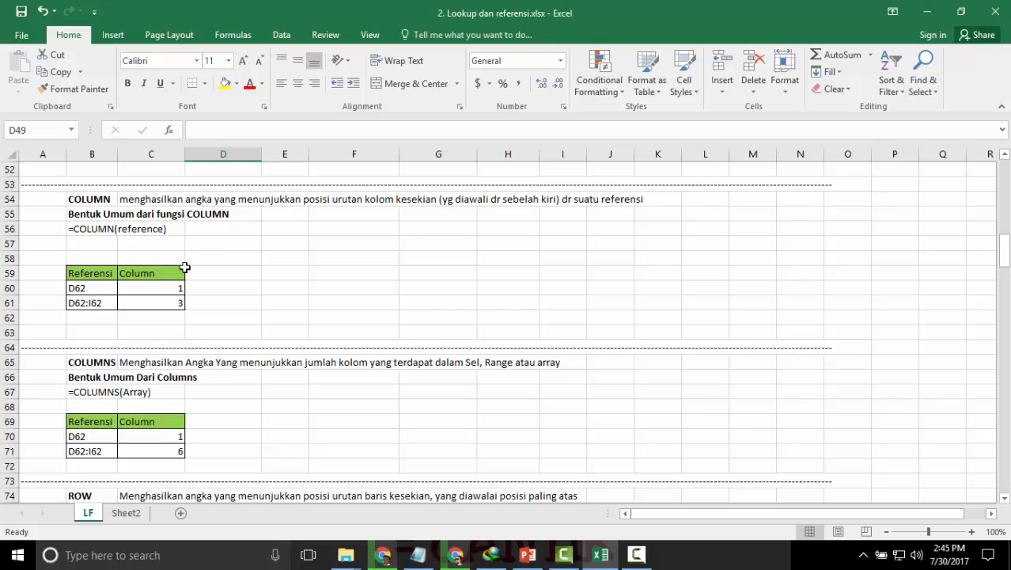
{"action": "left_click", "coordinate": [162, 292]}
{"action": "double_click", "coordinate": [161, 291]}
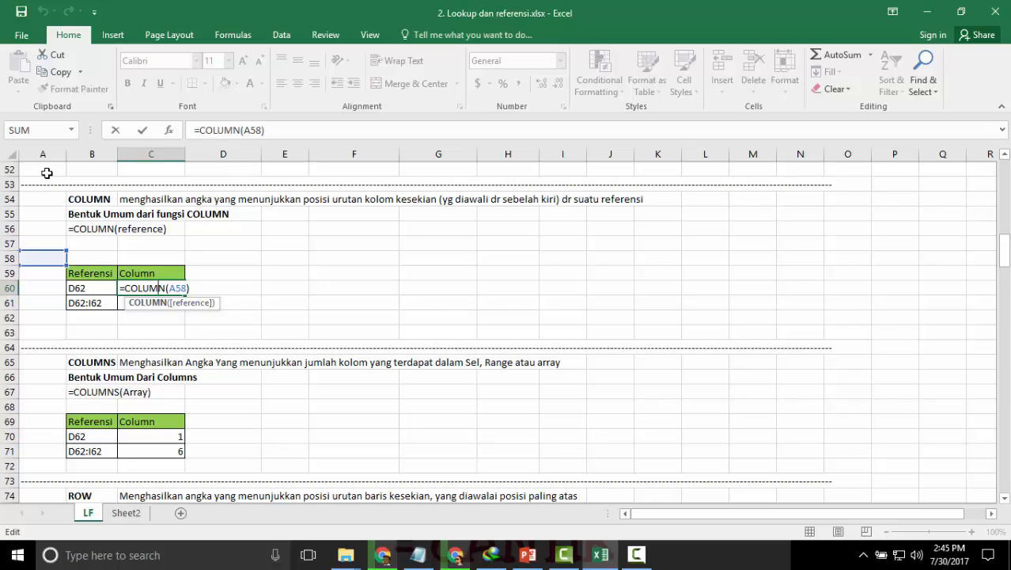
{"action": "key", "text": "Return"}
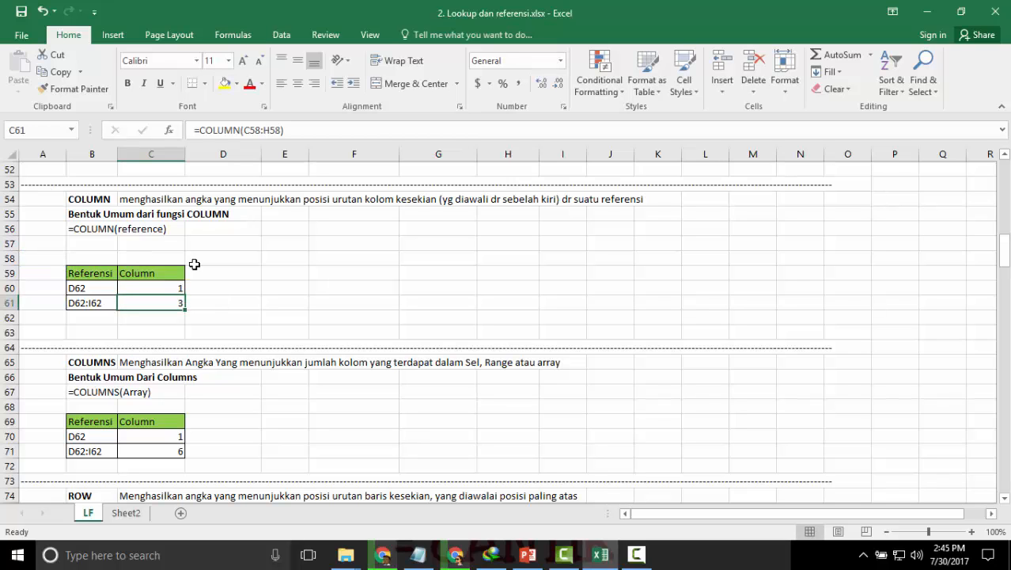
Make the =COLUMN(reference) syntax text in cell B56 bold.
{"action": "scroll", "coordinate": [193, 264], "scroll_direction": "up", "scroll_amount": 5}
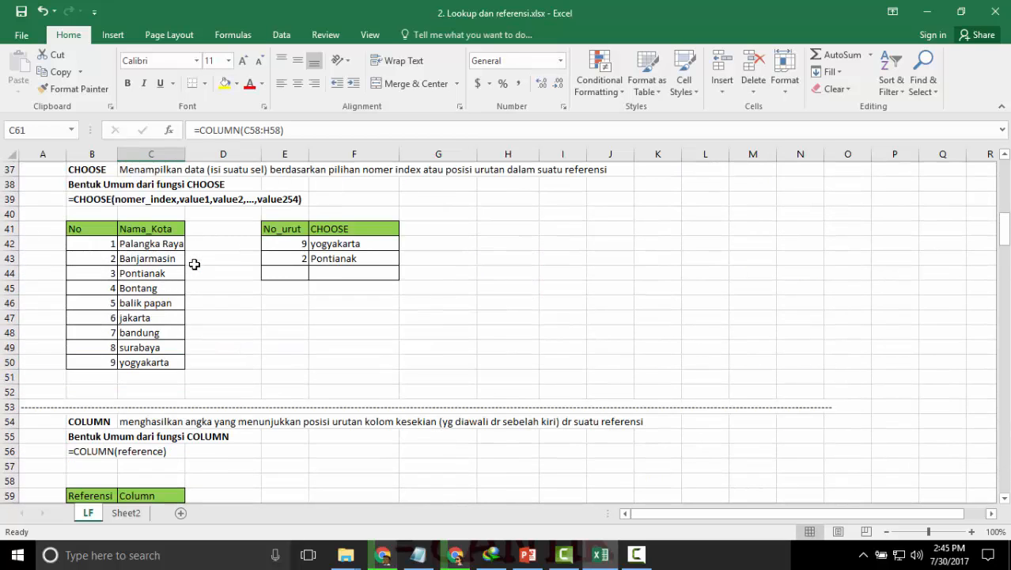
{"action": "scroll", "coordinate": [194, 264], "scroll_direction": "down", "scroll_amount": 3}
{"action": "scroll", "coordinate": [193, 263], "scroll_direction": "down", "scroll_amount": 1}
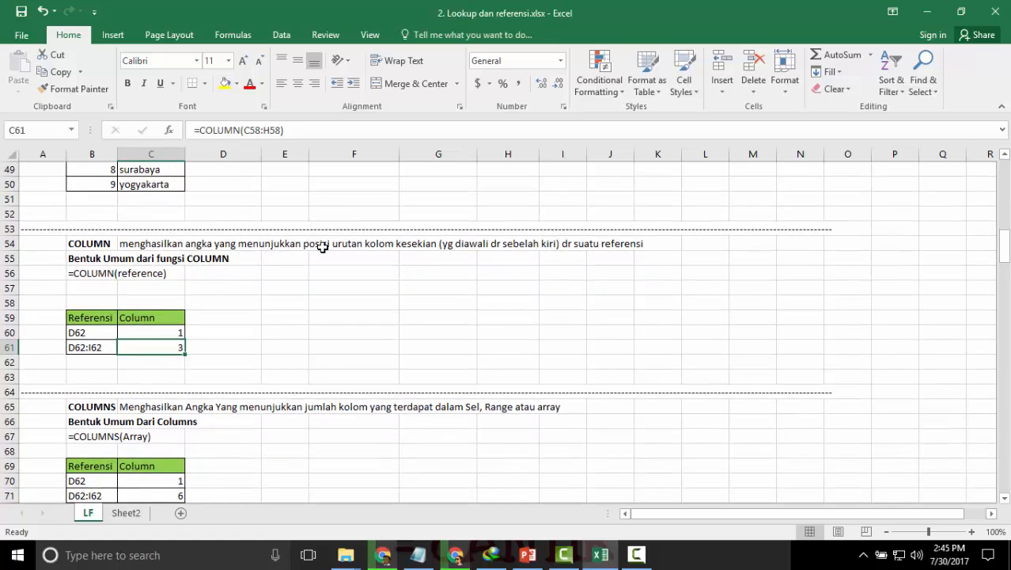
{"action": "left_click", "coordinate": [87, 275]}
{"action": "key", "text": "ctrl+c"}
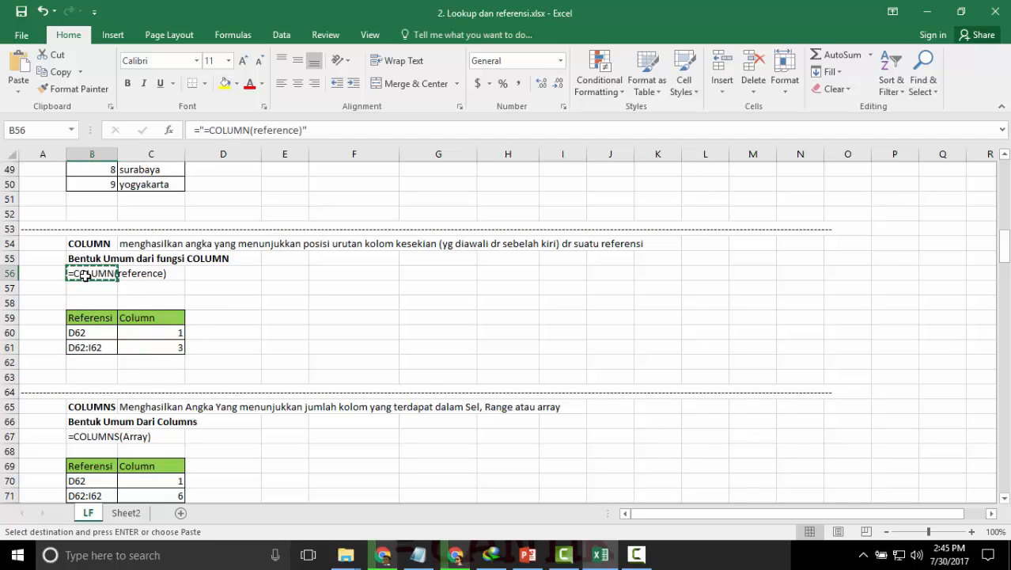
{"action": "key", "text": "ctrl+b"}
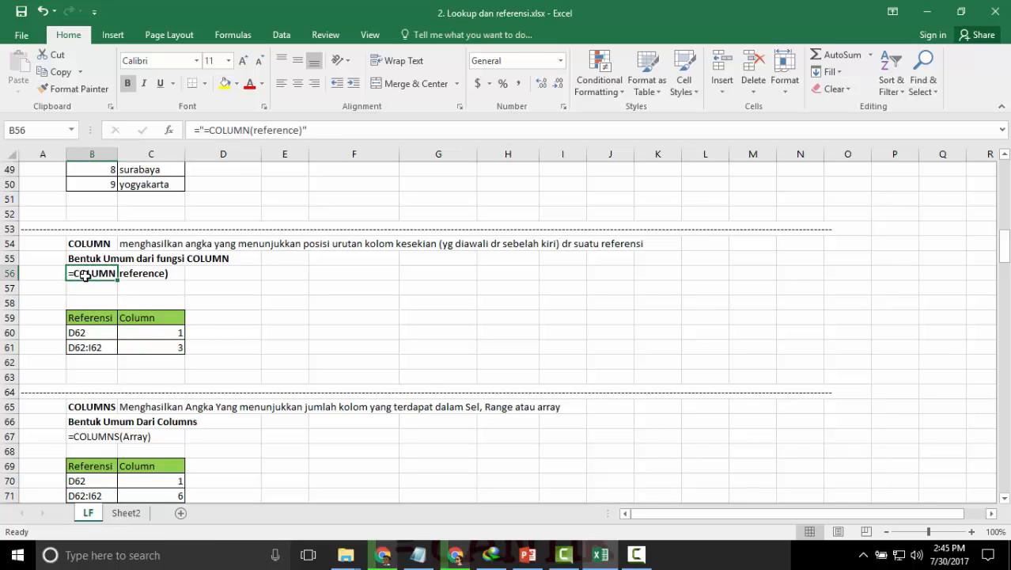
{"action": "key", "text": "Return"}
Change the reference of the COLUMN formula in C60 to F58.
{"action": "scroll", "coordinate": [84, 274], "scroll_direction": "down", "scroll_amount": 1}
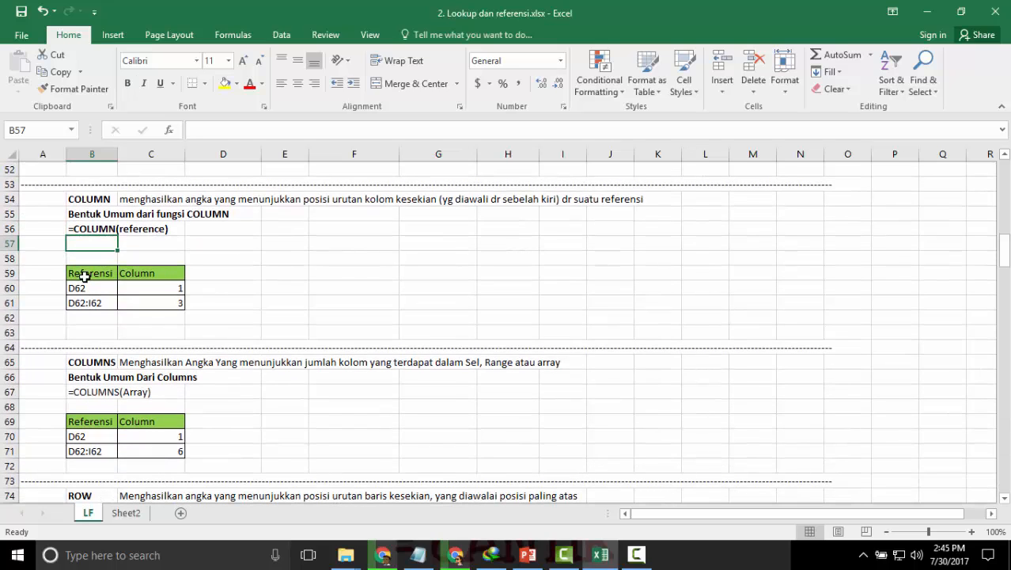
{"action": "double_click", "coordinate": [146, 291]}
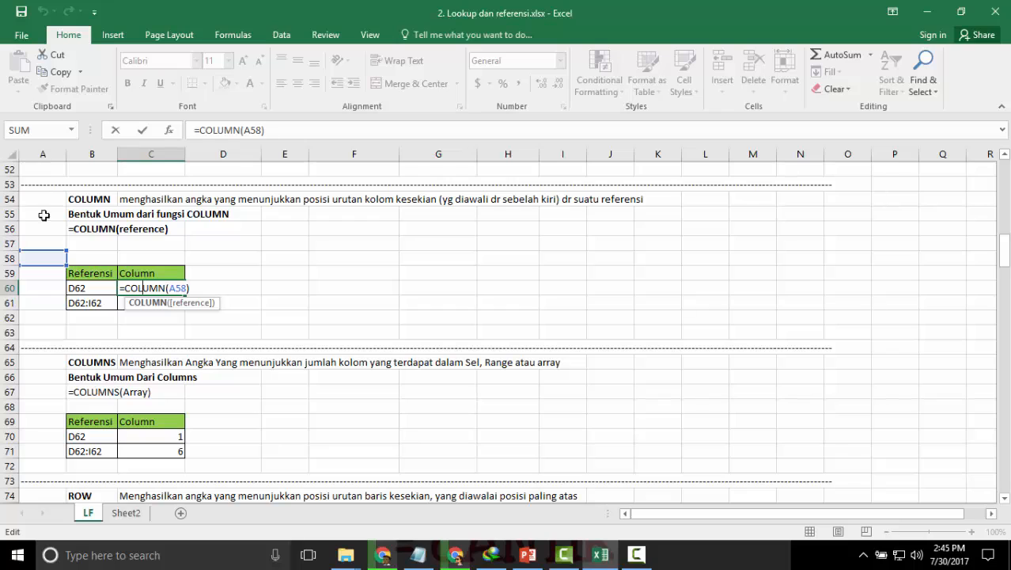
{"action": "left_click_drag", "start_coordinate": [99, 272], "coordinate": [331, 268]}
{"action": "key", "text": "Return"}
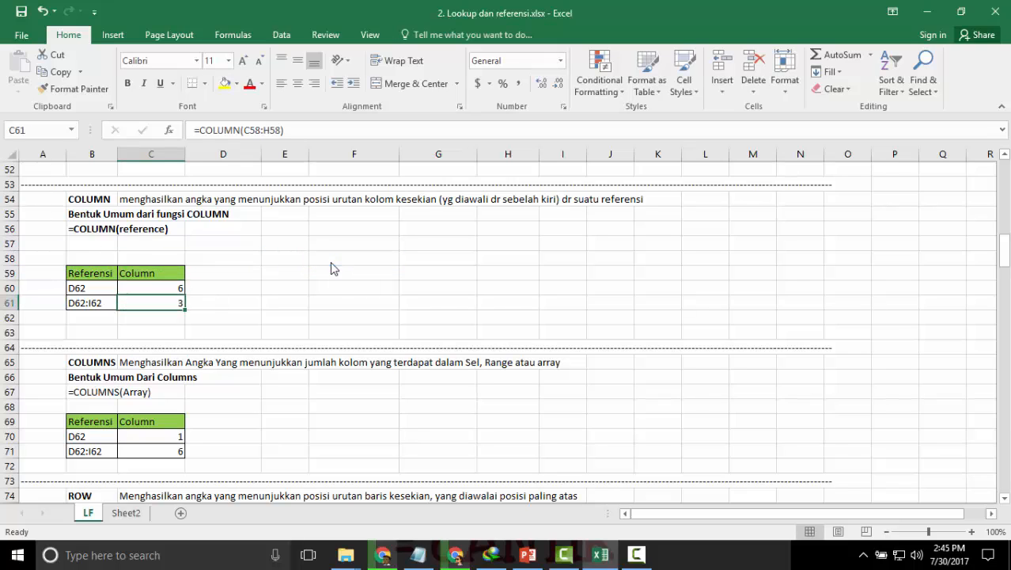
{"action": "left_click", "coordinate": [181, 287]}
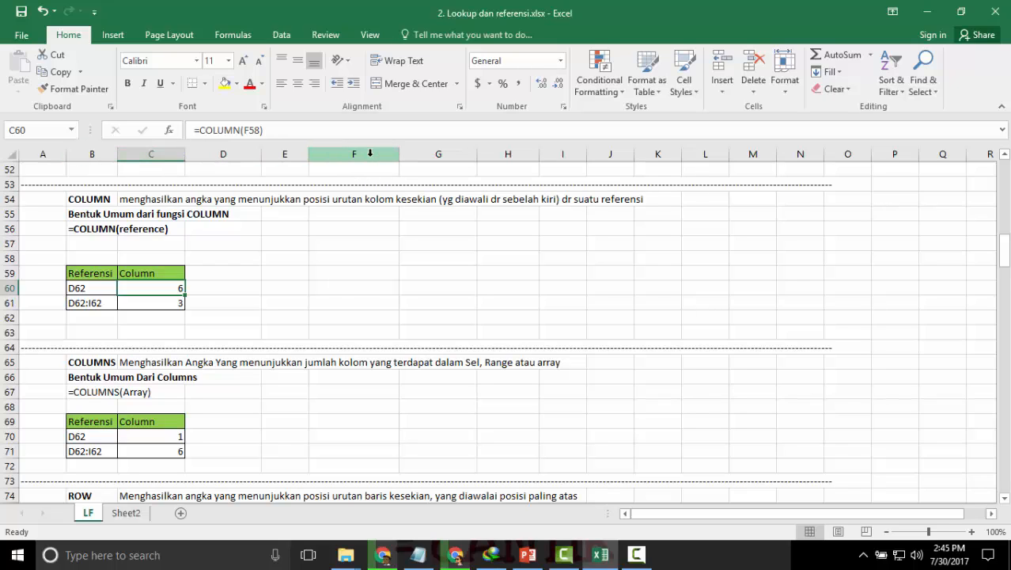
Change the COLUMN formula in C61 to refer to the range D58:I58 and review its reference.
{"action": "double_click", "coordinate": [172, 300]}
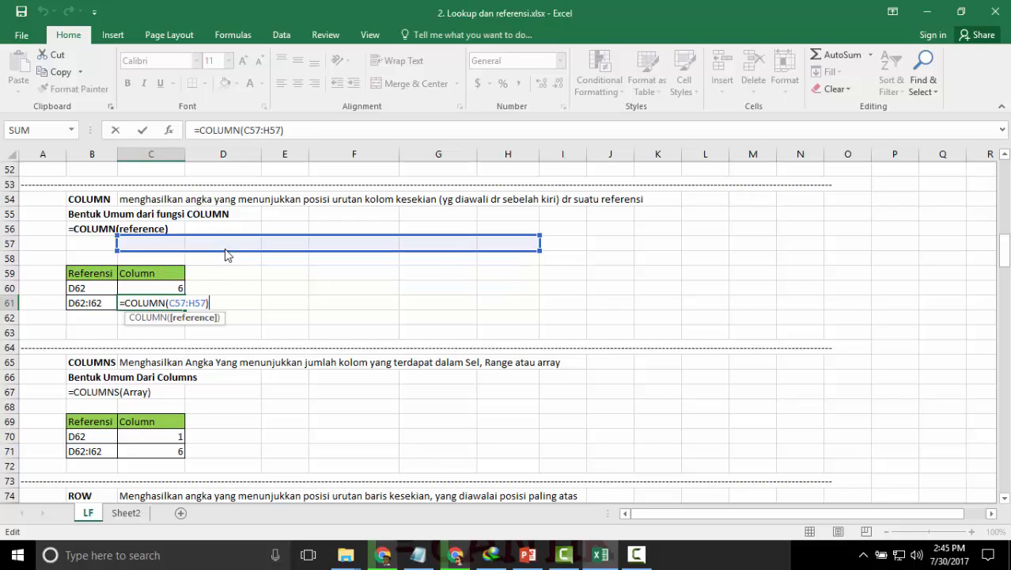
{"action": "left_click_drag", "start_coordinate": [242, 265], "coordinate": [298, 264]}
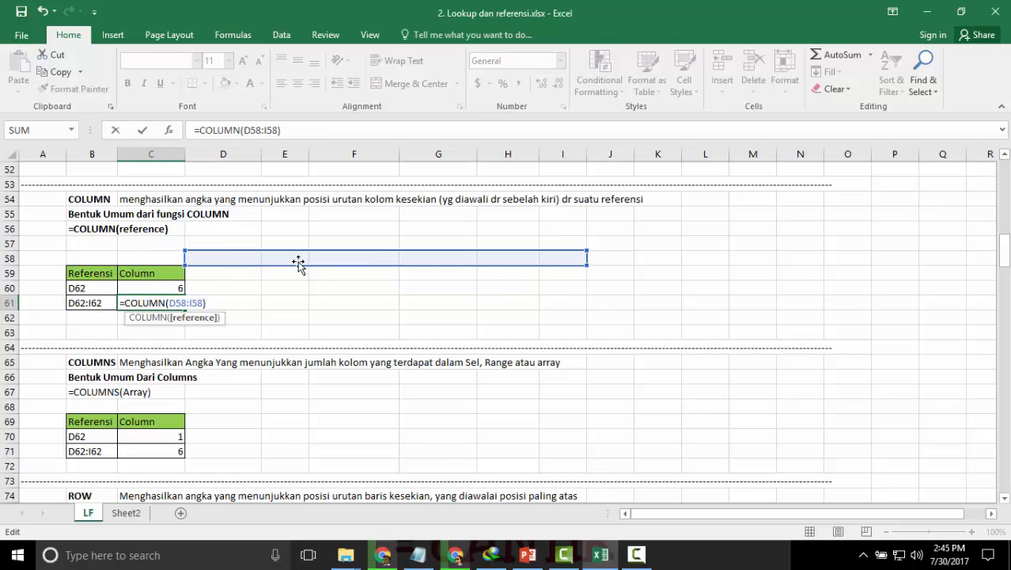
{"action": "key", "text": "Return"}
{"action": "double_click", "coordinate": [170, 302]}
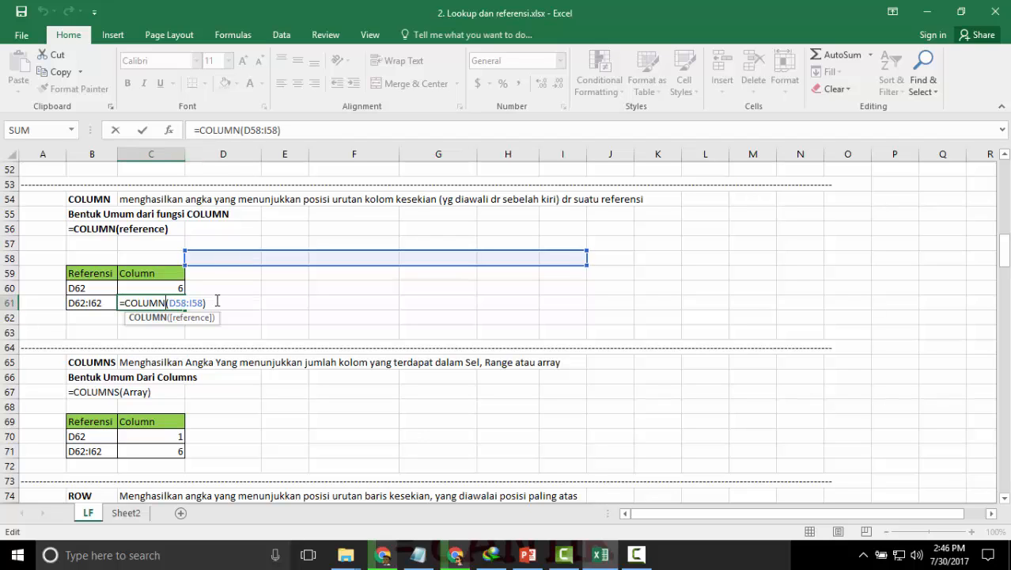
{"action": "key", "text": "Return"}
Make the =COLUMNS(Array) syntax text in cell B67 bold.
{"action": "scroll", "coordinate": [215, 300], "scroll_direction": "down", "scroll_amount": 3}
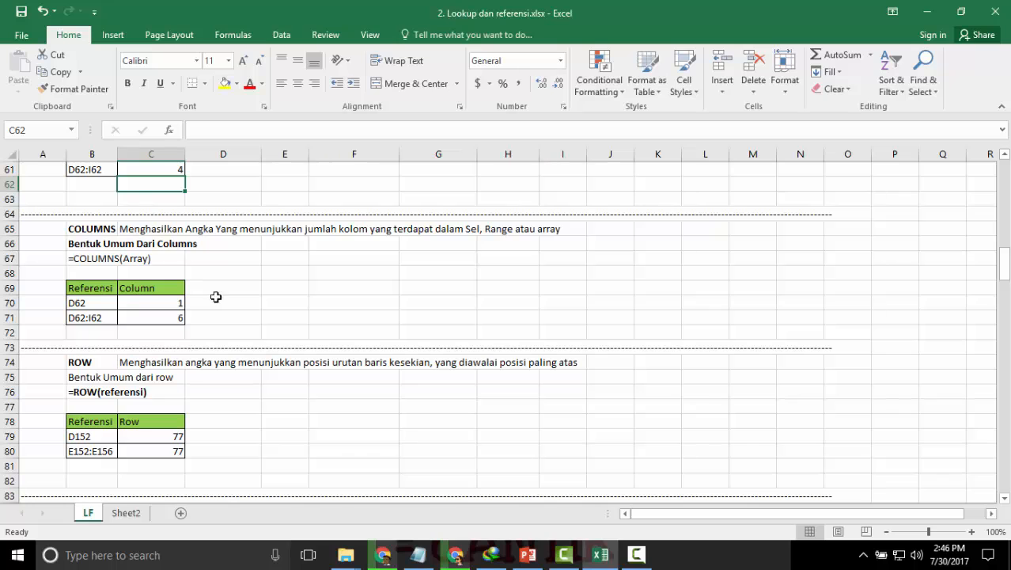
{"action": "scroll", "coordinate": [216, 297], "scroll_direction": "up", "scroll_amount": 2}
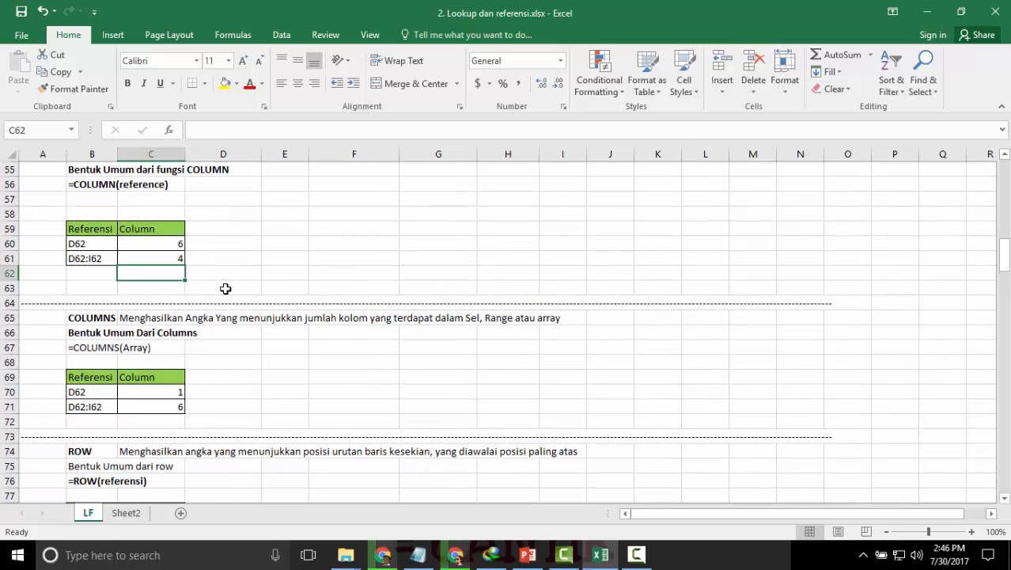
{"action": "scroll", "coordinate": [226, 289], "scroll_direction": "down", "scroll_amount": 2}
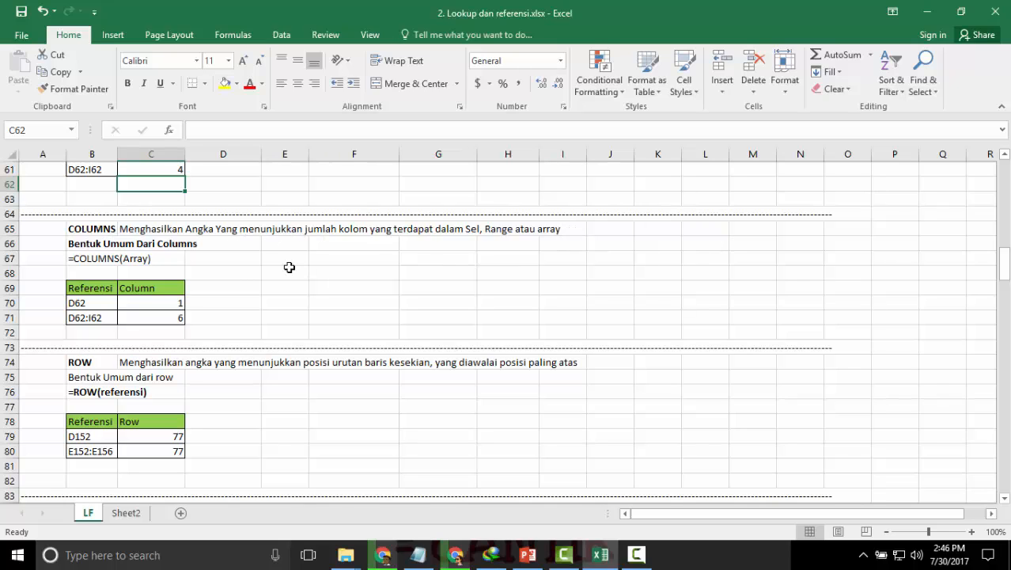
{"action": "left_click", "coordinate": [86, 259]}
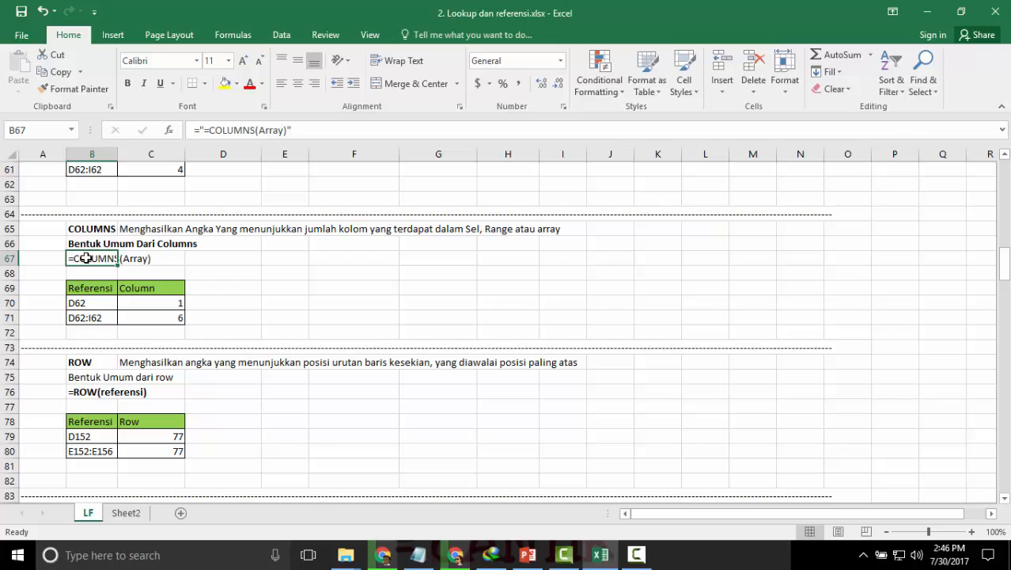
{"action": "key", "text": "ctrl+b"}
{"action": "left_click", "coordinate": [201, 260]}
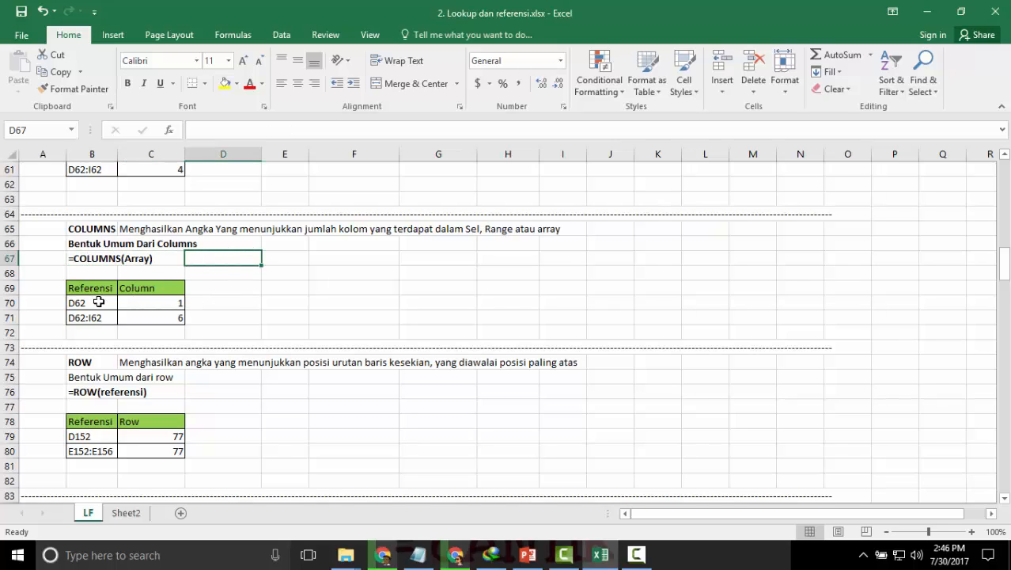
Examine the reference used by the COLUMNS formula in C70.
{"action": "scroll", "coordinate": [107, 302], "scroll_direction": "down", "scroll_amount": 1}
{"action": "scroll", "coordinate": [106, 301], "scroll_direction": "down", "scroll_amount": 1}
{"action": "double_click", "coordinate": [147, 258]}
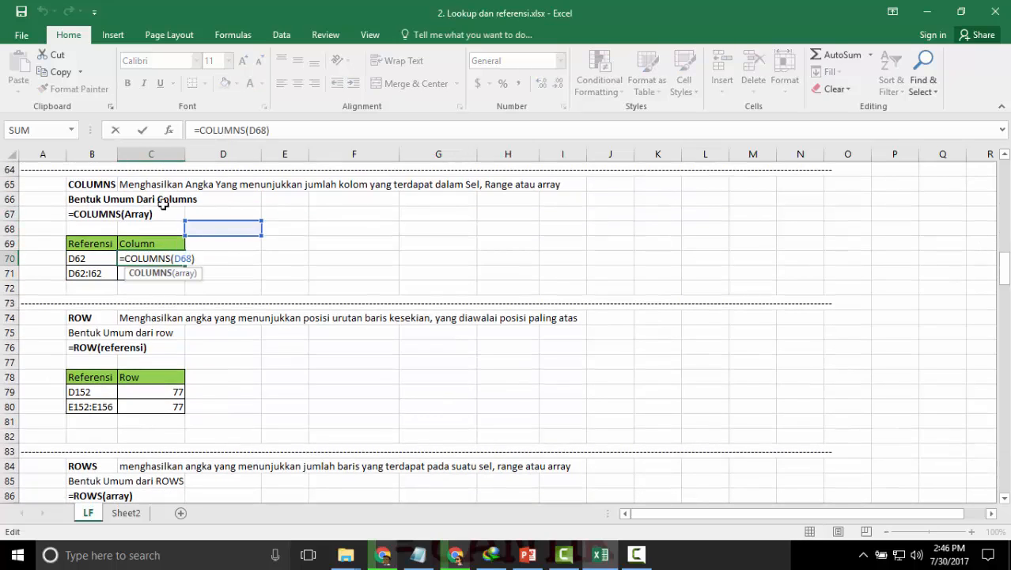
{"action": "key", "text": "Return"}
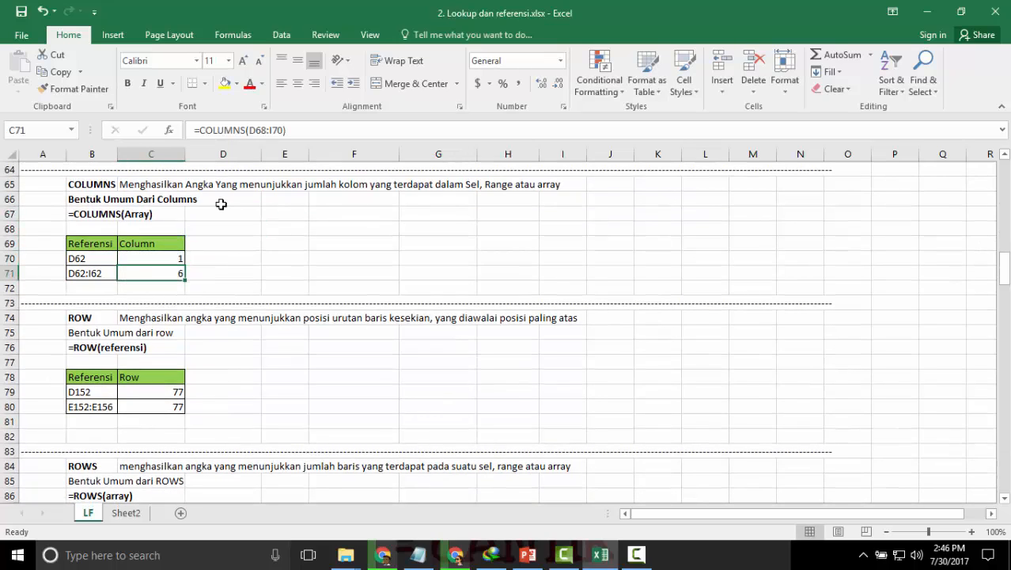
Shrink the array of the COLUMNS formula in C71 to D68:I68 and check which columns it spans.
{"action": "double_click", "coordinate": [147, 273]}
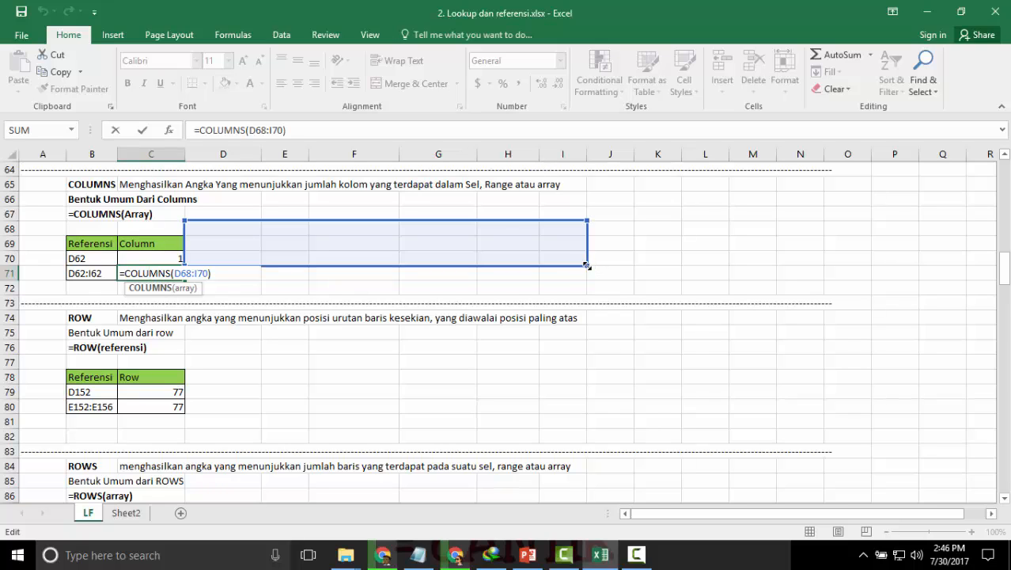
{"action": "left_click_drag", "start_coordinate": [587, 255], "coordinate": [590, 233]}
{"action": "key", "text": "Return"}
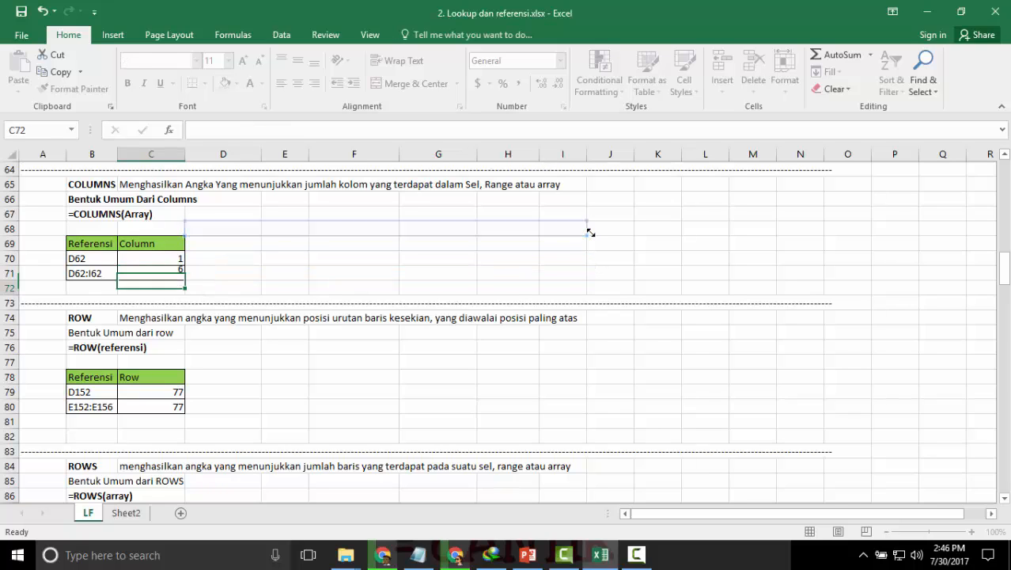
{"action": "double_click", "coordinate": [170, 272]}
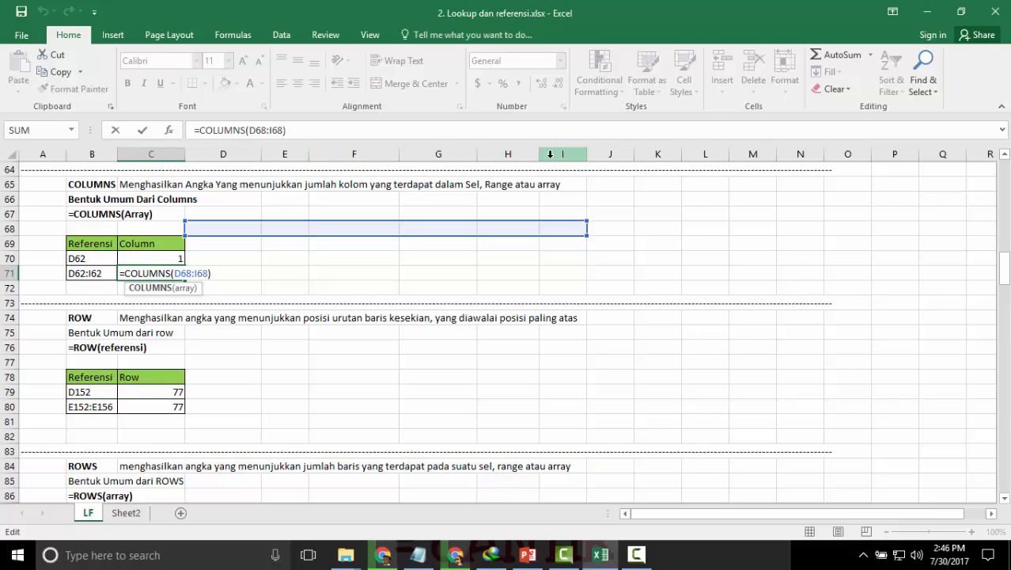
{"action": "key", "text": "Return"}
Extend the array of the COLUMNS formula in C71 down to D68:I70.
{"action": "double_click", "coordinate": [165, 276]}
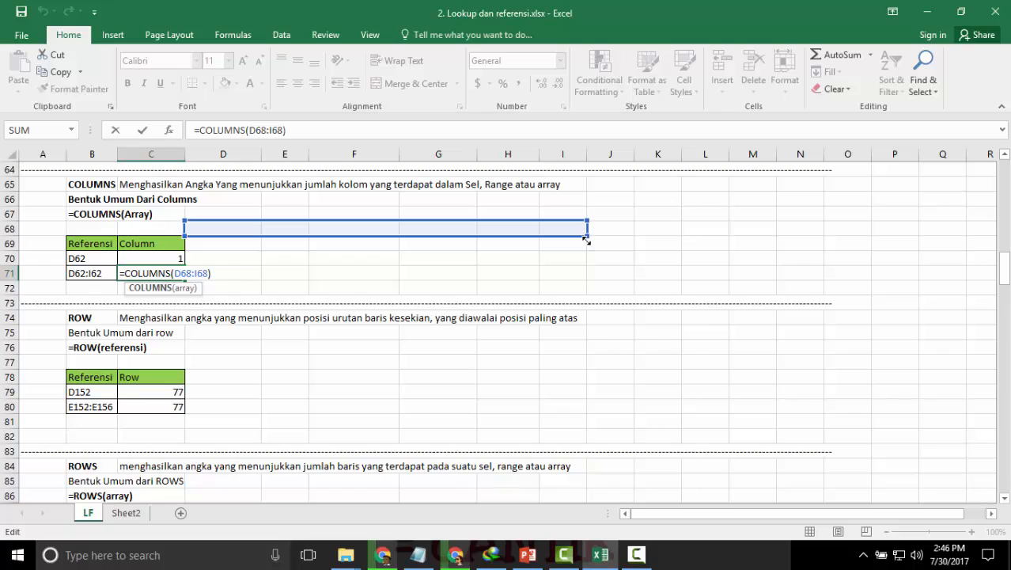
{"action": "left_click_drag", "start_coordinate": [588, 235], "coordinate": [594, 270]}
{"action": "key", "text": "Return"}
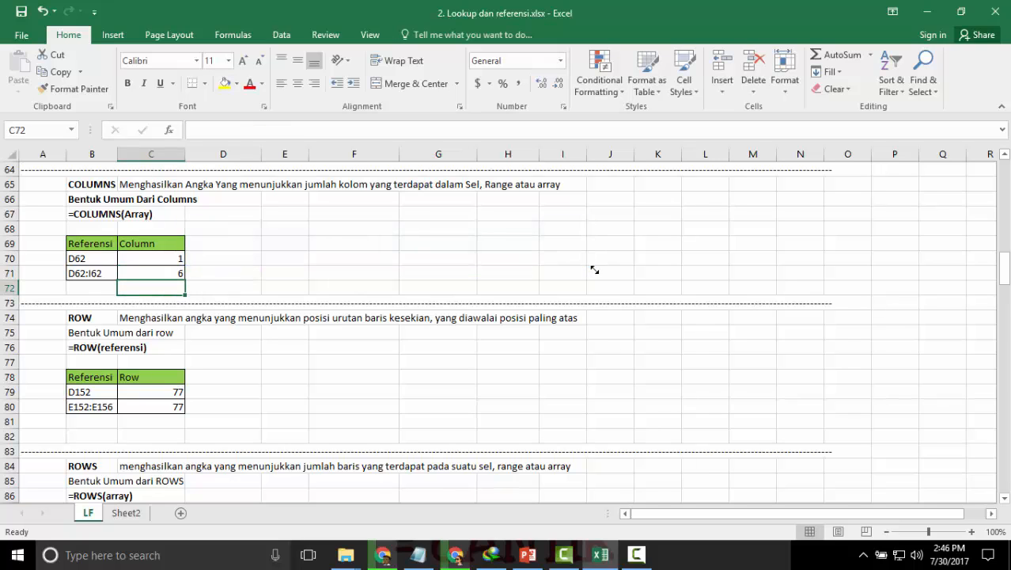
Examine the multi-row array referenced by the COLUMNS formula in C71.
{"action": "left_click", "coordinate": [165, 275]}
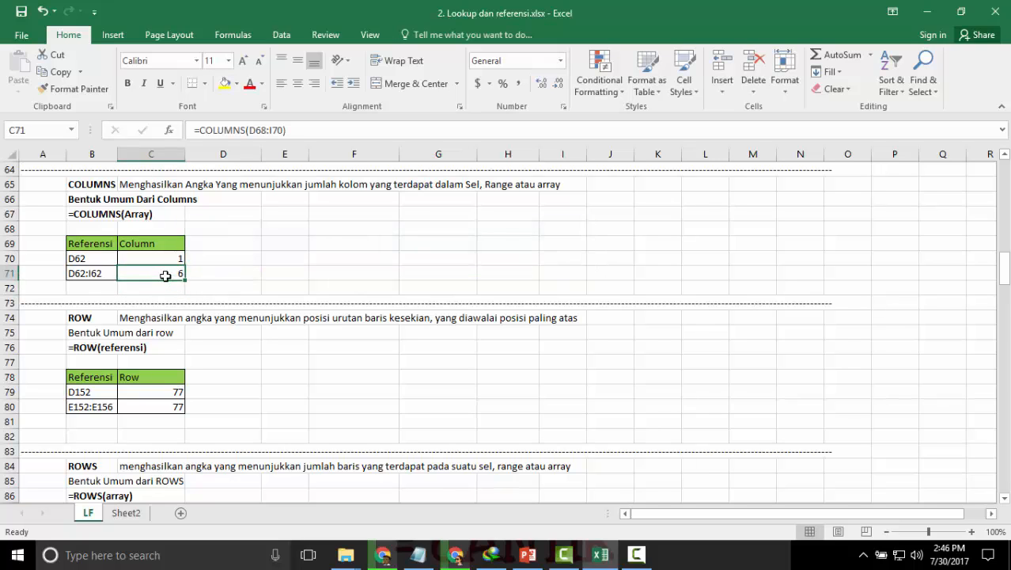
{"action": "key", "text": "Up"}
{"action": "key", "text": "Up"}
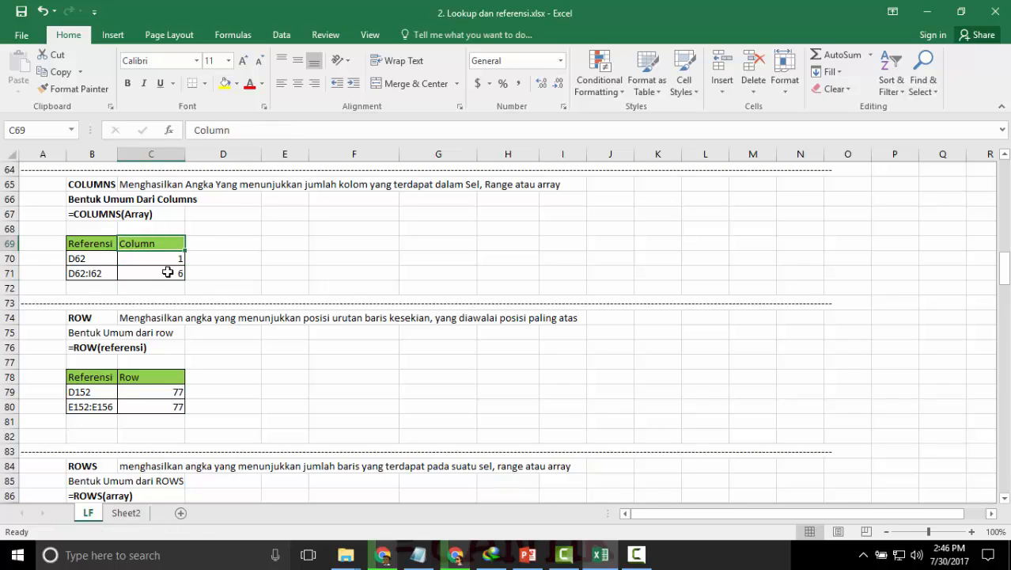
{"action": "double_click", "coordinate": [167, 272]}
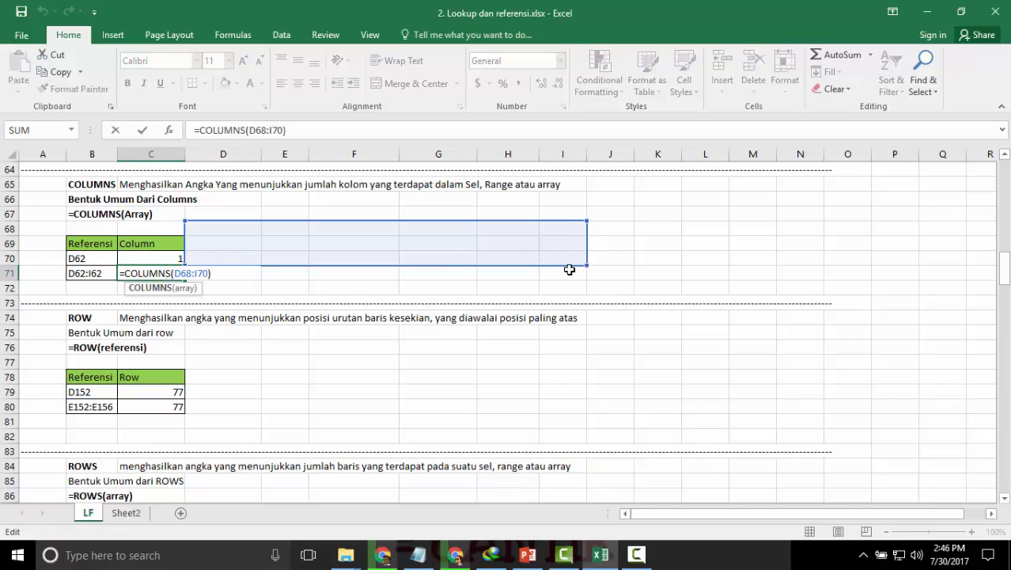
{"action": "key", "text": "Return"}
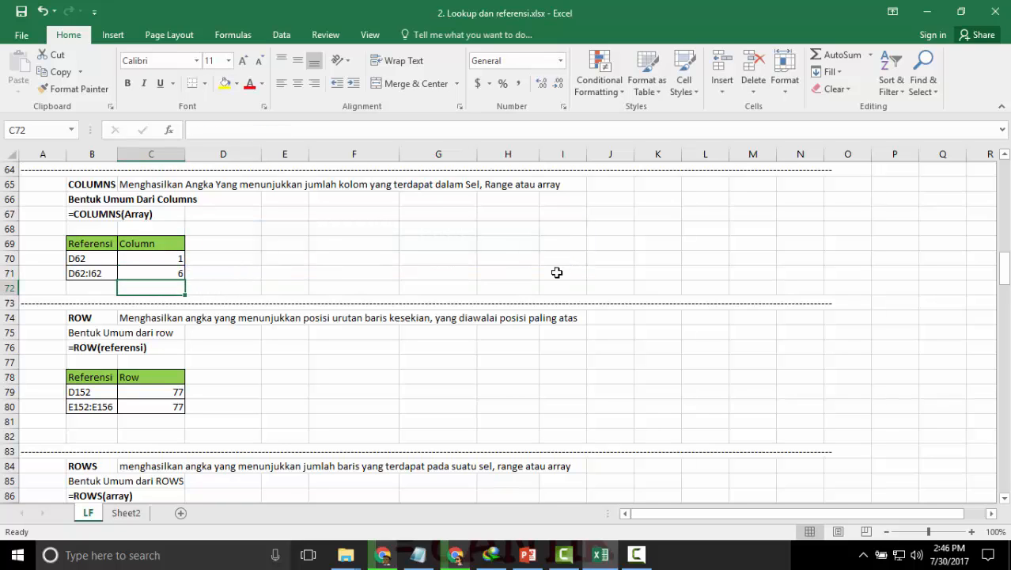
Examine the ROW section and the single-cell reference used by the ROW formula in C79.
{"action": "scroll", "coordinate": [341, 259], "scroll_direction": "down", "scroll_amount": 2}
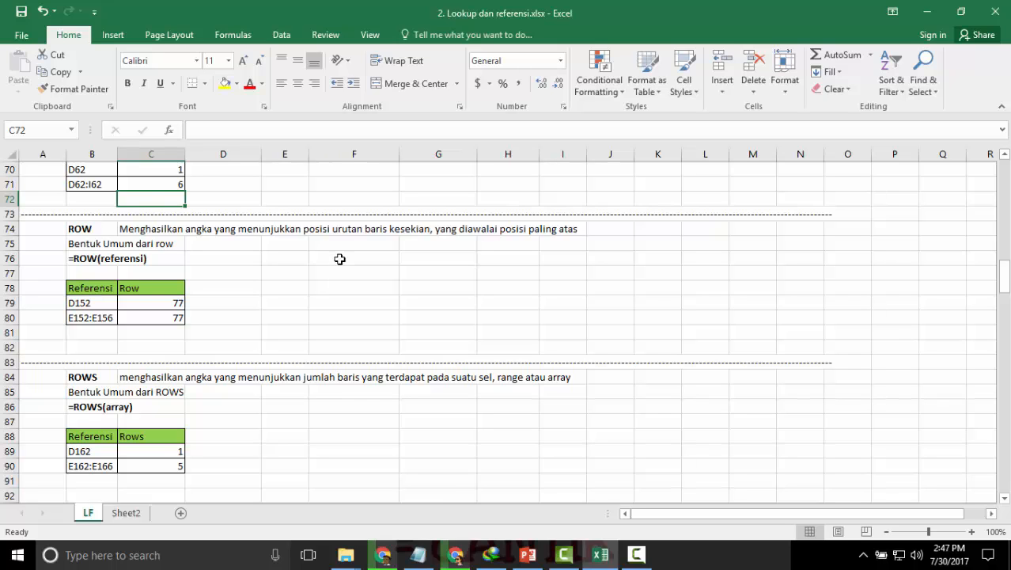
{"action": "scroll", "coordinate": [327, 277], "scroll_direction": "up", "scroll_amount": 4}
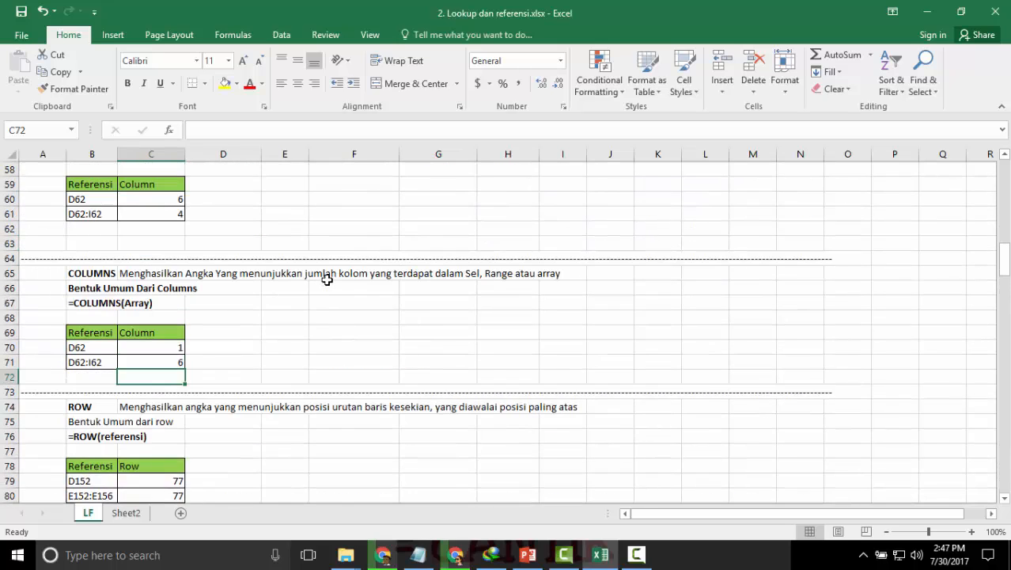
{"action": "scroll", "coordinate": [327, 279], "scroll_direction": "up", "scroll_amount": 3}
{"action": "scroll", "coordinate": [207, 305], "scroll_direction": "down", "scroll_amount": 5}
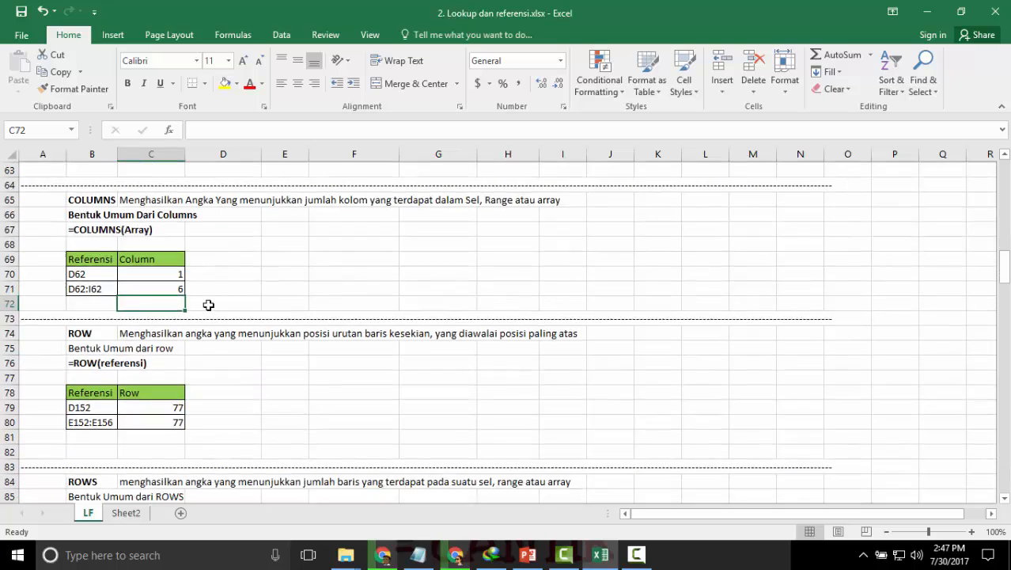
{"action": "scroll", "coordinate": [207, 305], "scroll_direction": "down", "scroll_amount": 2}
{"action": "left_click", "coordinate": [181, 302]}
{"action": "double_click", "coordinate": [158, 303]}
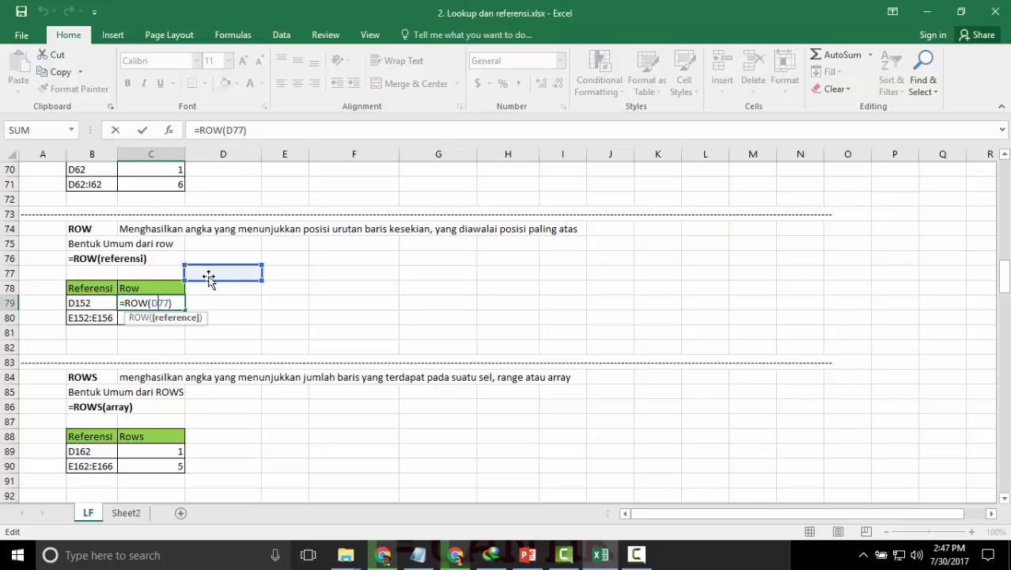
{"action": "key", "text": "Return"}
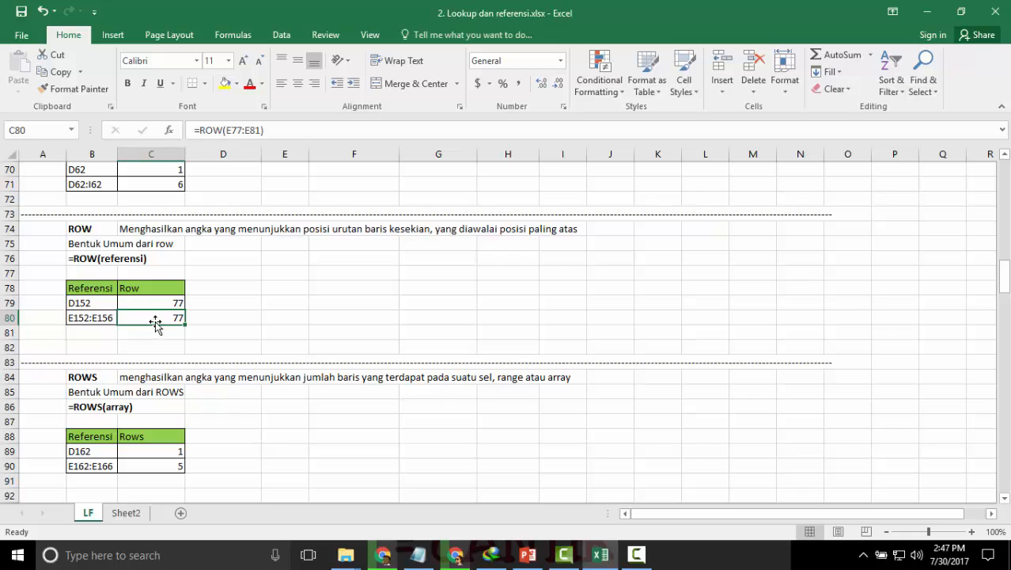
Examine the multi-row range referenced by the ROW formula in C80.
{"action": "double_click", "coordinate": [155, 318]}
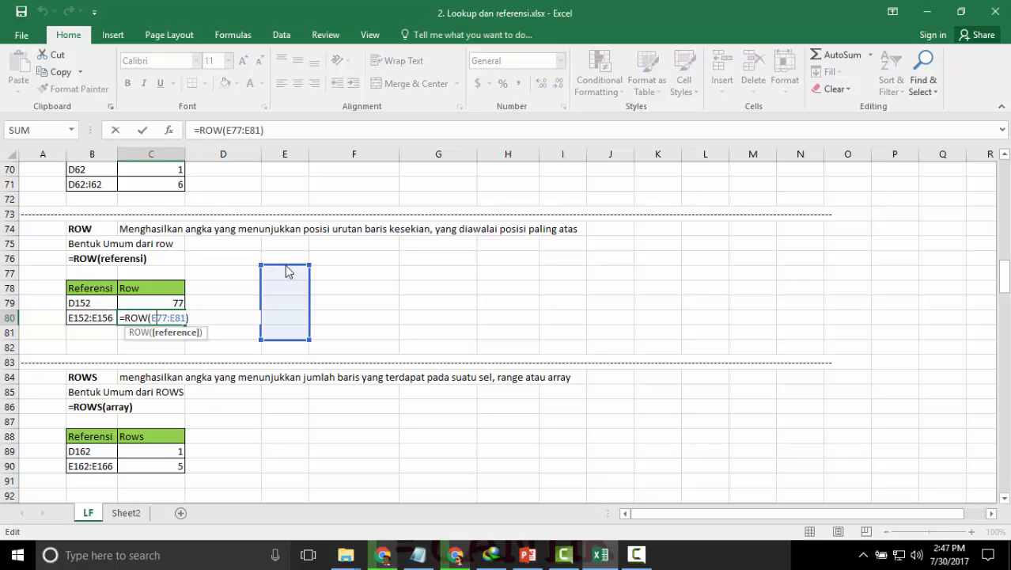
{"action": "left_click_drag", "start_coordinate": [287, 271], "coordinate": [316, 270]}
{"action": "key", "text": "Return"}
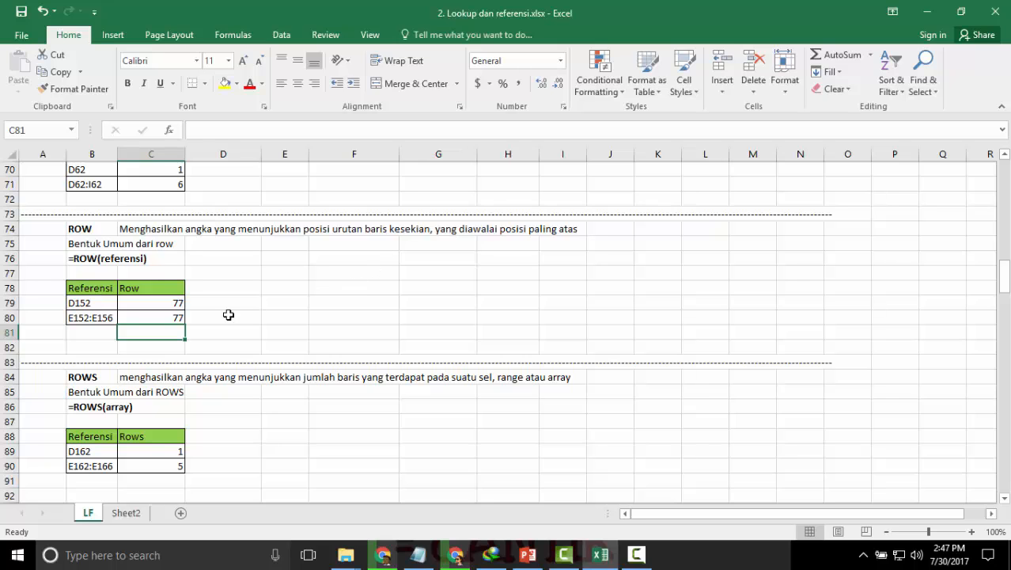
Examine the single-cell array used by the ROWS formula in C89.
{"action": "scroll", "coordinate": [228, 315], "scroll_direction": "down", "scroll_amount": 1}
{"action": "scroll", "coordinate": [228, 315], "scroll_direction": "down", "scroll_amount": 2}
{"action": "scroll", "coordinate": [228, 315], "scroll_direction": "down", "scroll_amount": 1}
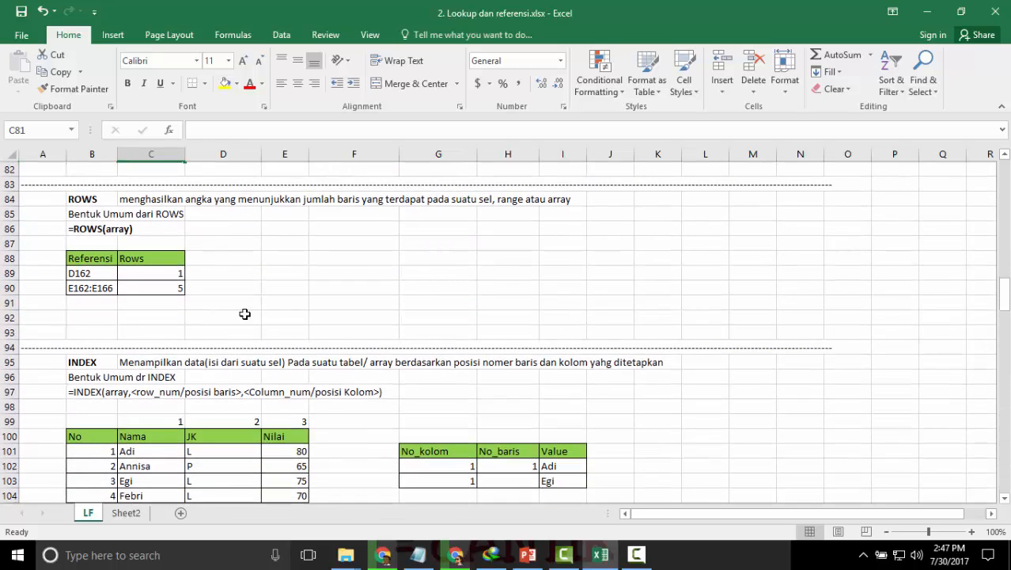
{"action": "left_click", "coordinate": [165, 273]}
{"action": "double_click", "coordinate": [165, 273]}
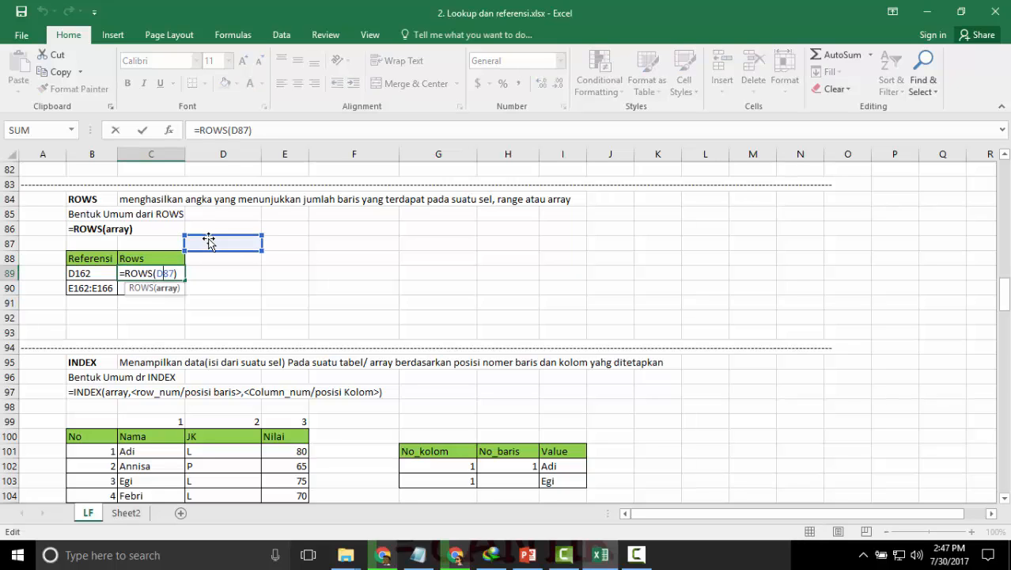
{"action": "key", "text": "Return"}
Widen the array of the ROWS formula in C90 sideways beyond column E, keeping rows 87 to 91.
{"action": "double_click", "coordinate": [159, 290]}
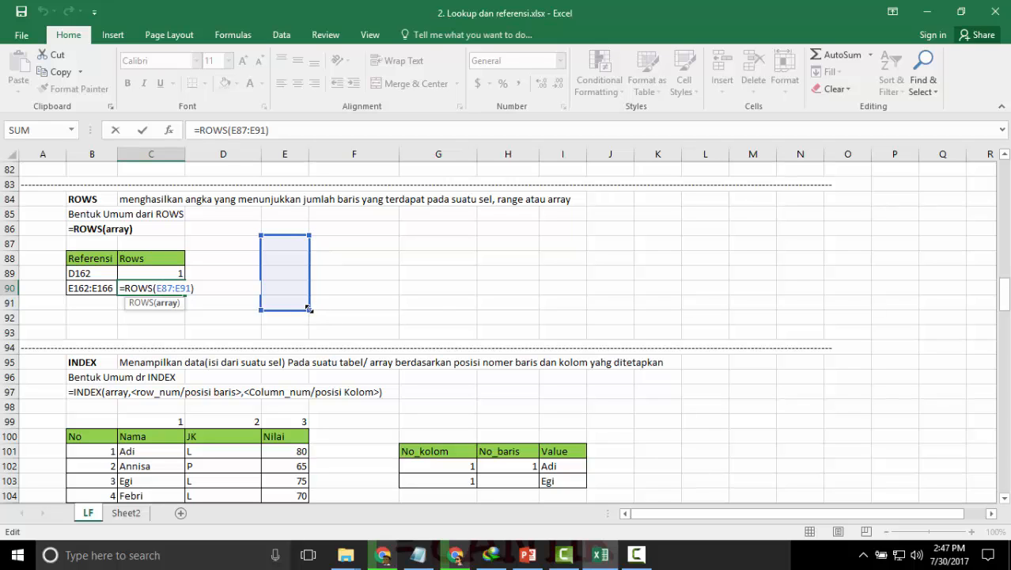
{"action": "left_click_drag", "start_coordinate": [309, 310], "coordinate": [404, 310]}
{"action": "key", "text": "Return"}
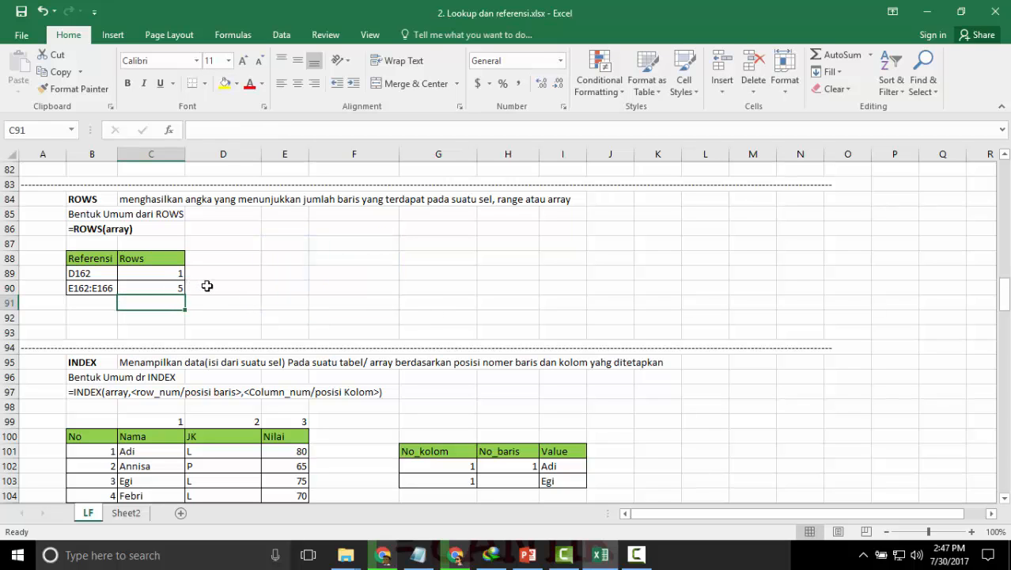
Make the general INDEX syntax line in B97 bold.
{"action": "scroll", "coordinate": [243, 272], "scroll_direction": "down", "scroll_amount": 3}
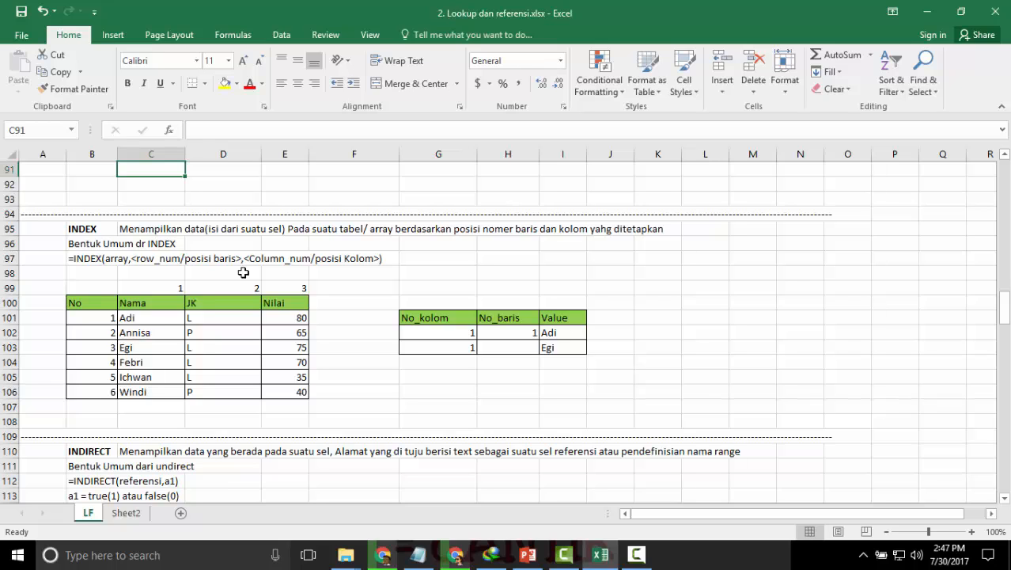
{"action": "scroll", "coordinate": [243, 272], "scroll_direction": "down", "scroll_amount": 1}
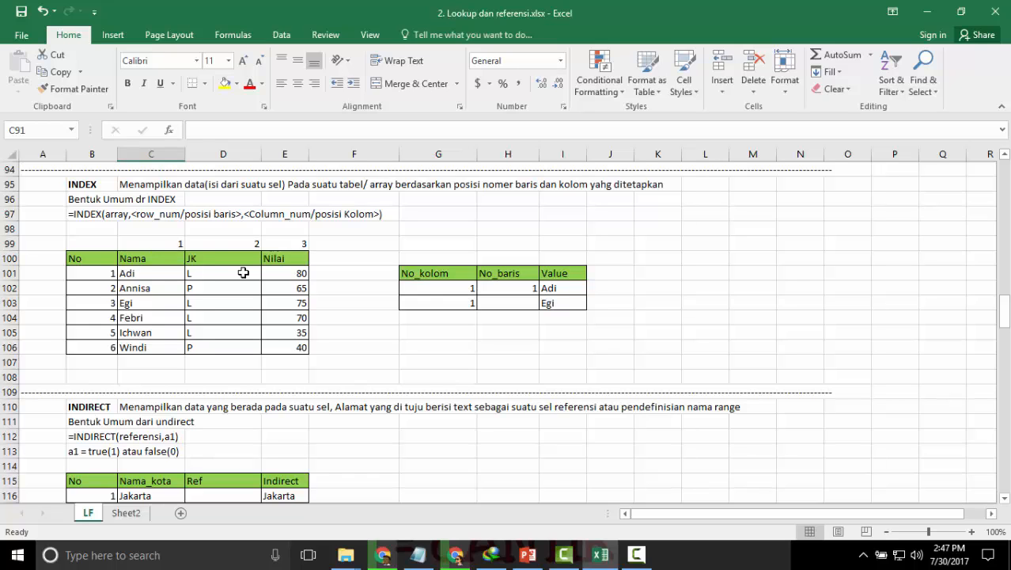
{"action": "key", "text": "Down"}
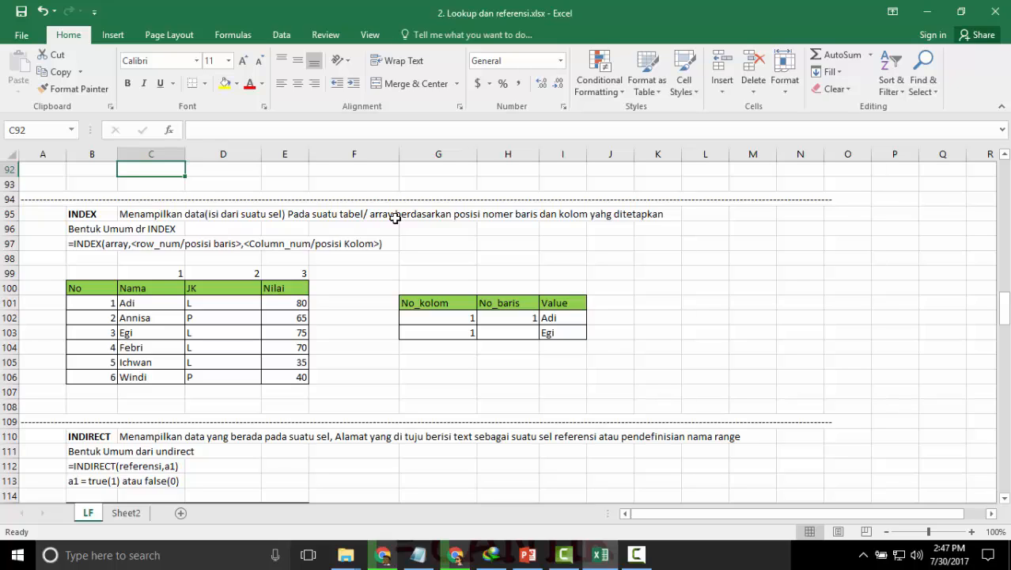
{"action": "left_click", "coordinate": [77, 244]}
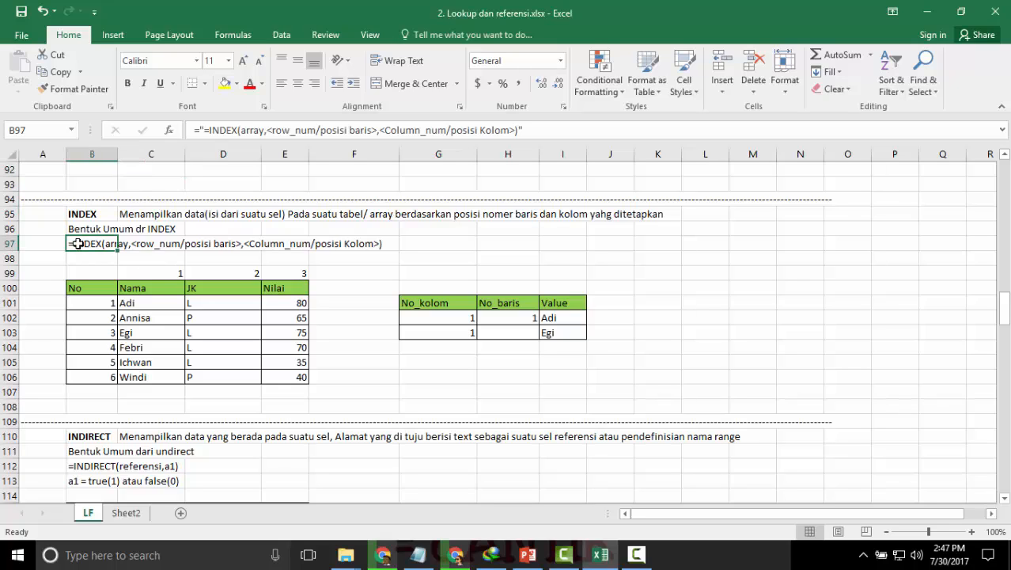
{"action": "key", "text": "ctrl+b"}
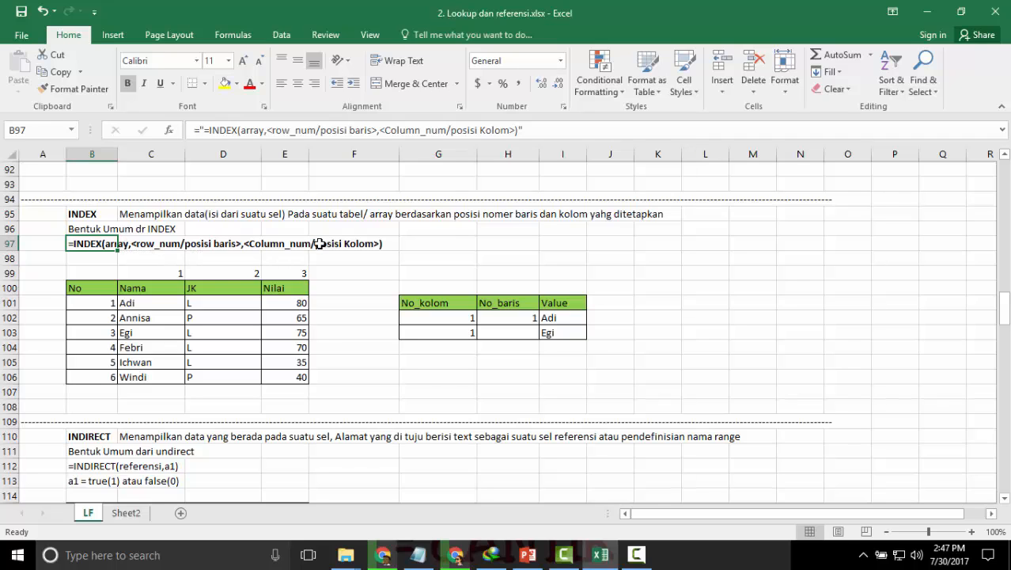
Examine the array, row number and column number arguments of the INDEX formula in I102 against the source table.
{"action": "scroll", "coordinate": [390, 341], "scroll_direction": "down", "scroll_amount": 1}
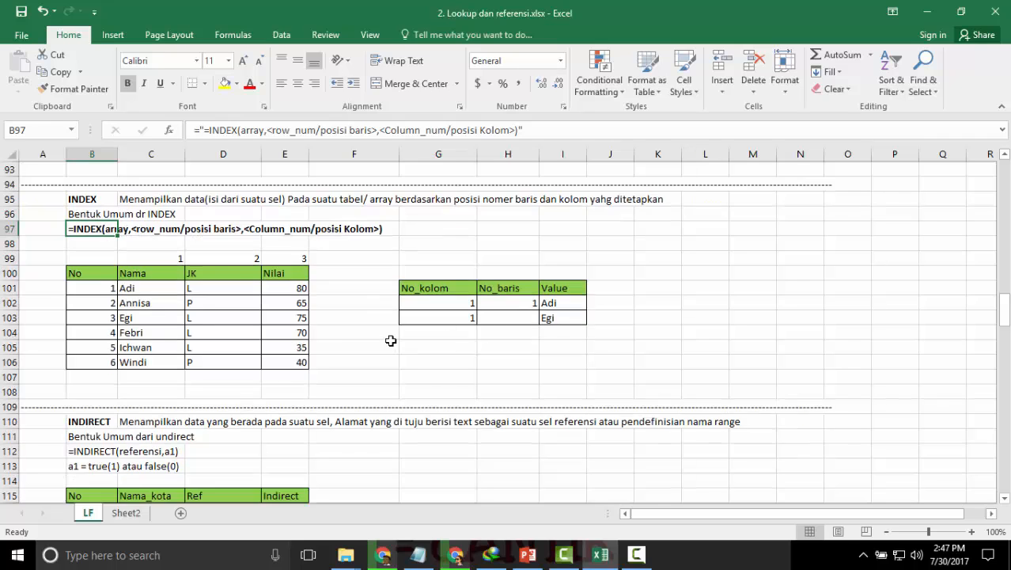
{"action": "left_click", "coordinate": [404, 321]}
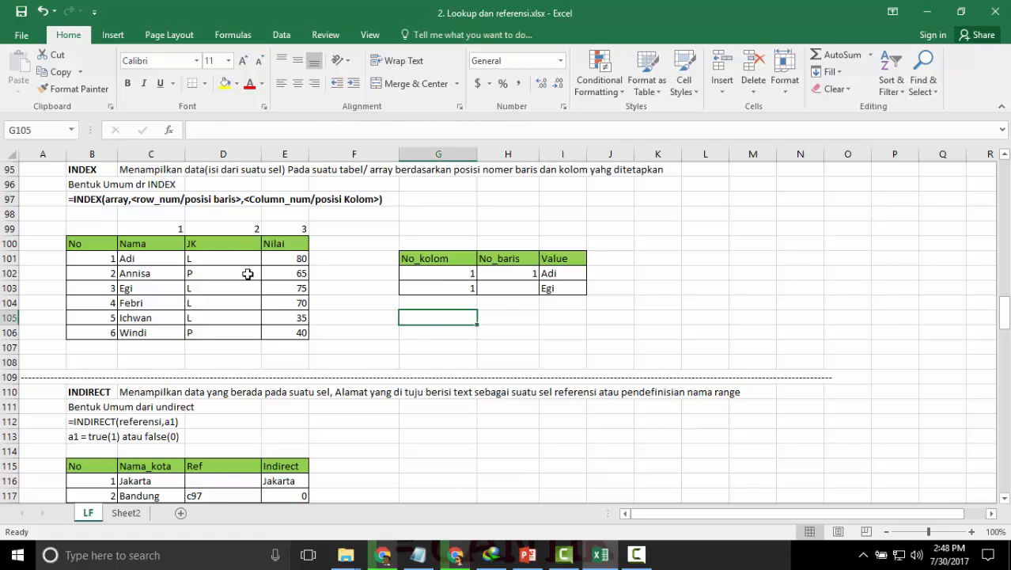
{"action": "double_click", "coordinate": [564, 273]}
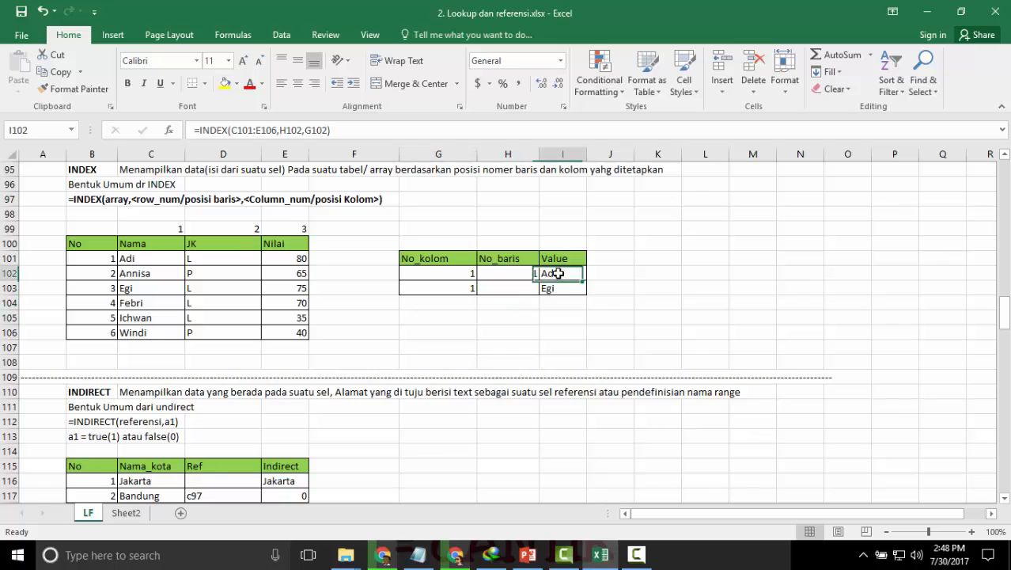
{"action": "left_click", "coordinate": [599, 273]}
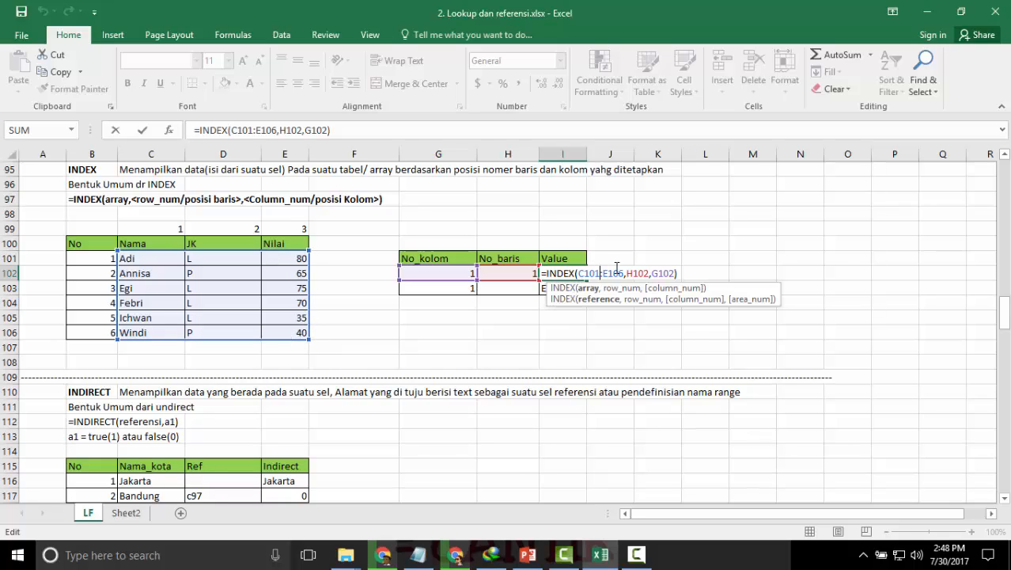
{"action": "left_click", "coordinate": [641, 273]}
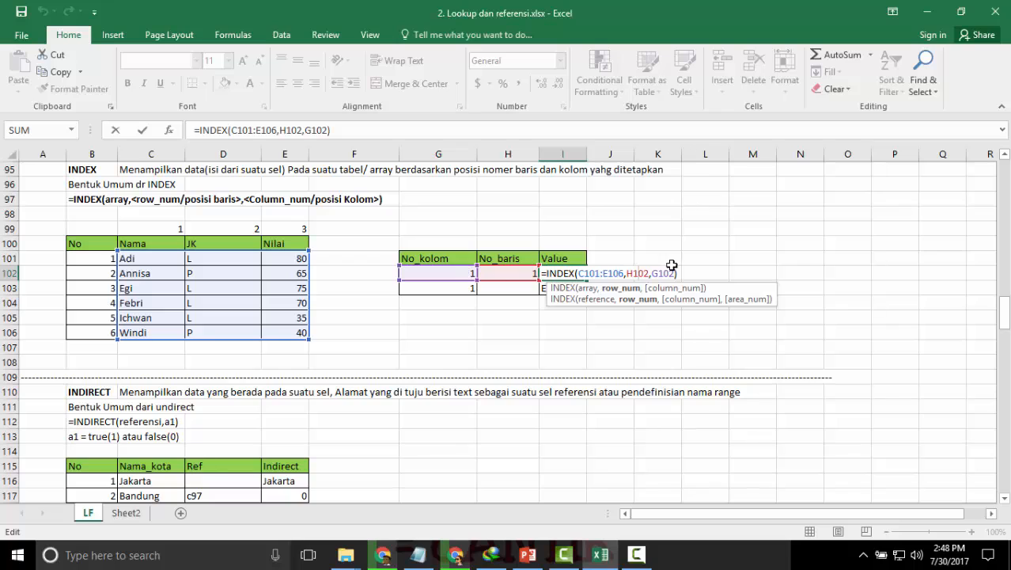
{"action": "key", "text": "Return"}
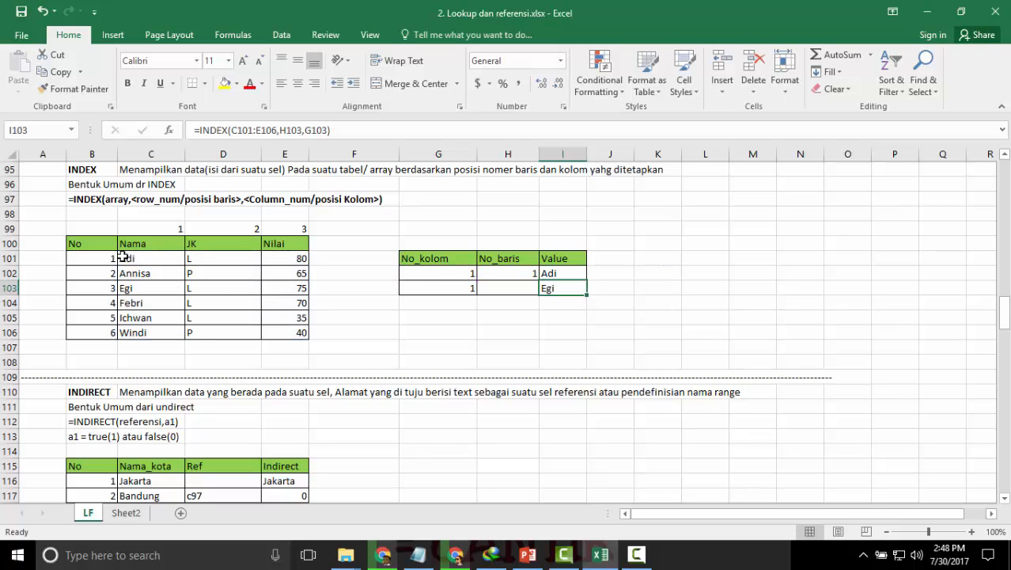
{"action": "left_click_drag", "start_coordinate": [152, 231], "coordinate": [149, 257]}
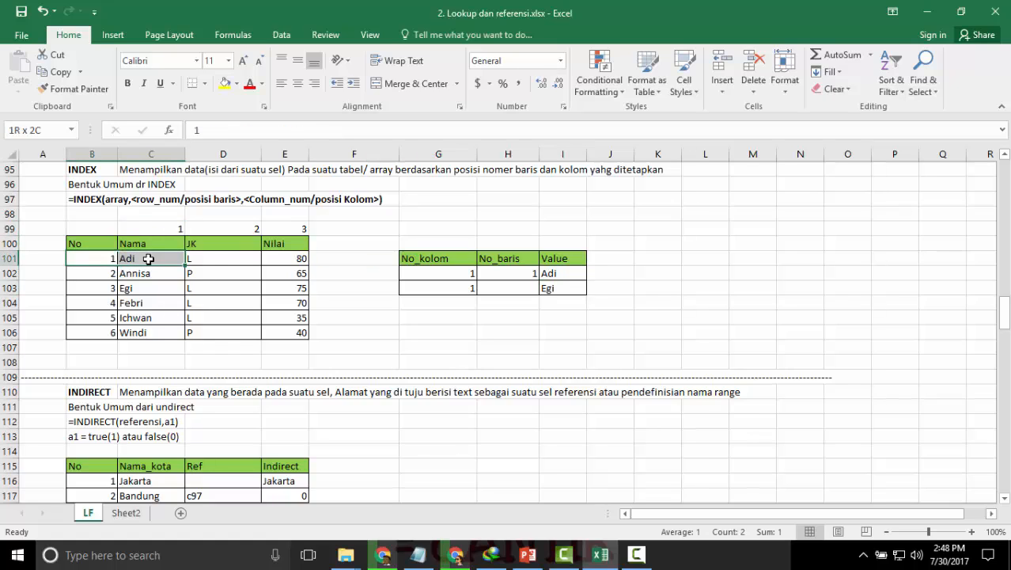
Set the INDEX column number in G102 to 2 and check the matching cell in the table's JK column.
{"action": "left_click", "coordinate": [426, 273]}
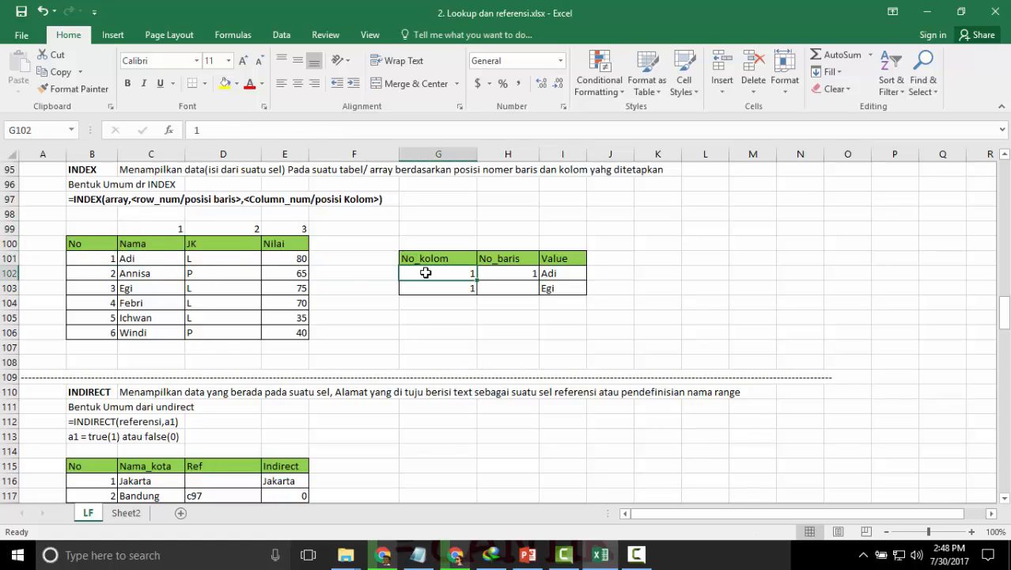
{"action": "type", "text": "2"}
{"action": "key", "text": "Return"}
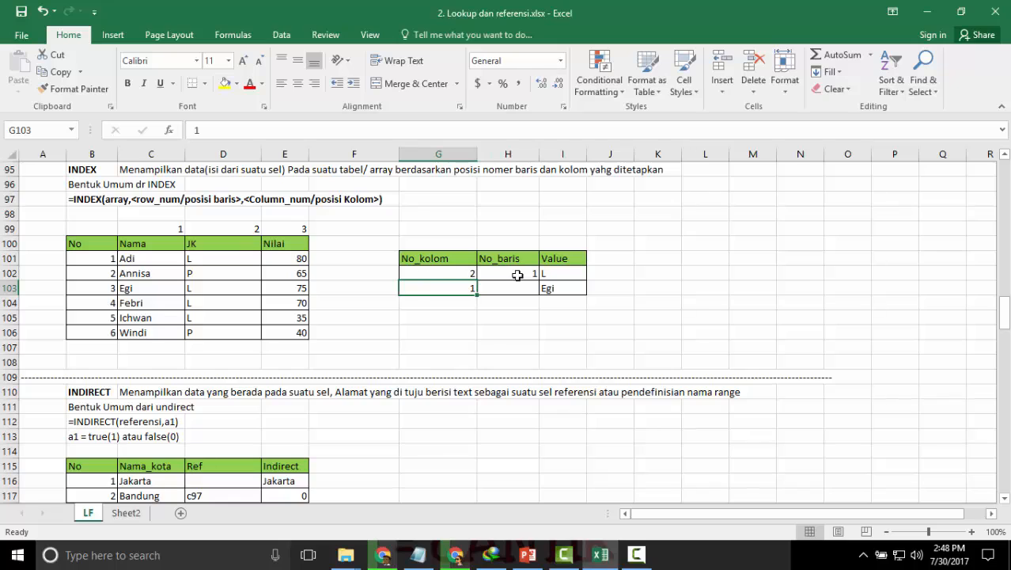
{"action": "left_click", "coordinate": [207, 260]}
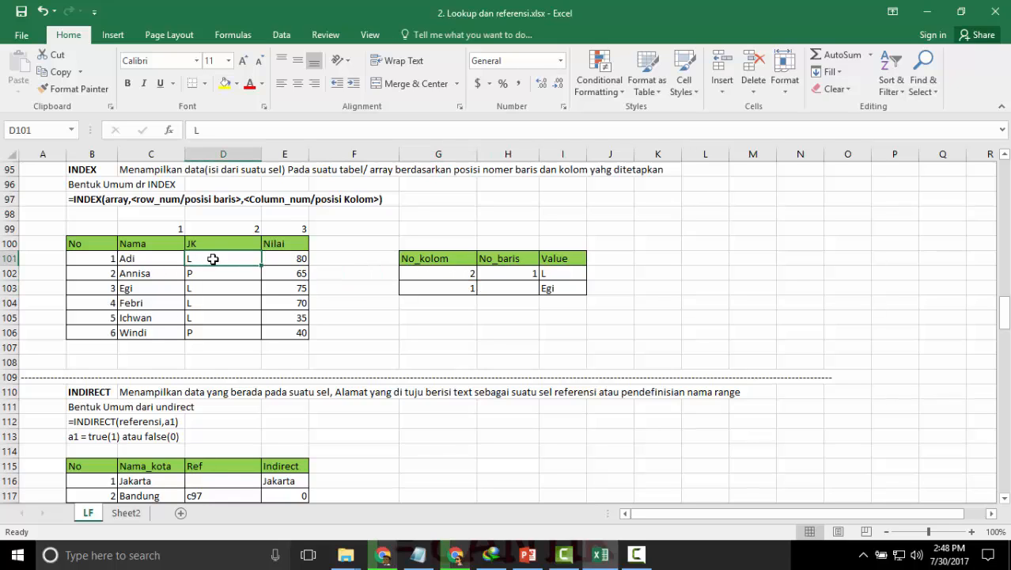
{"action": "left_click_drag", "start_coordinate": [219, 230], "coordinate": [220, 258]}
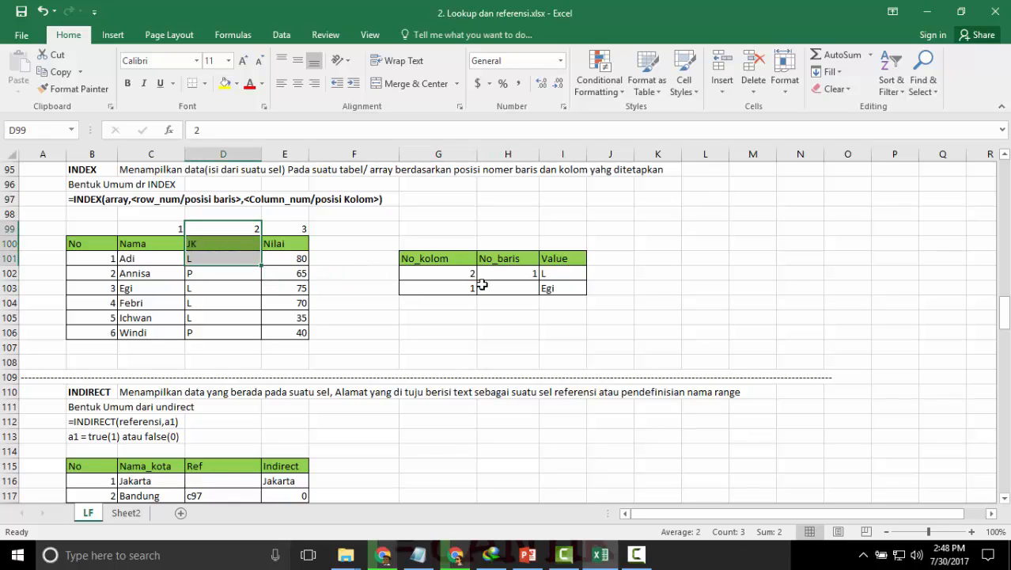
Set the INDEX column number in G102 to 3 and check the matching cell in the table's Nilai column.
{"action": "left_click", "coordinate": [448, 286]}
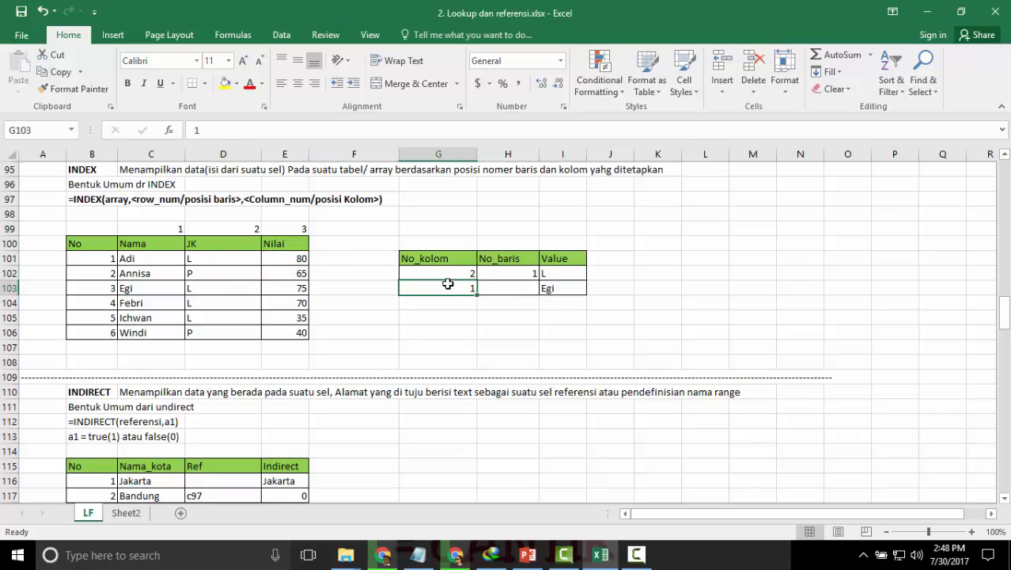
{"action": "left_click", "coordinate": [453, 272]}
{"action": "type", "text": "3"}
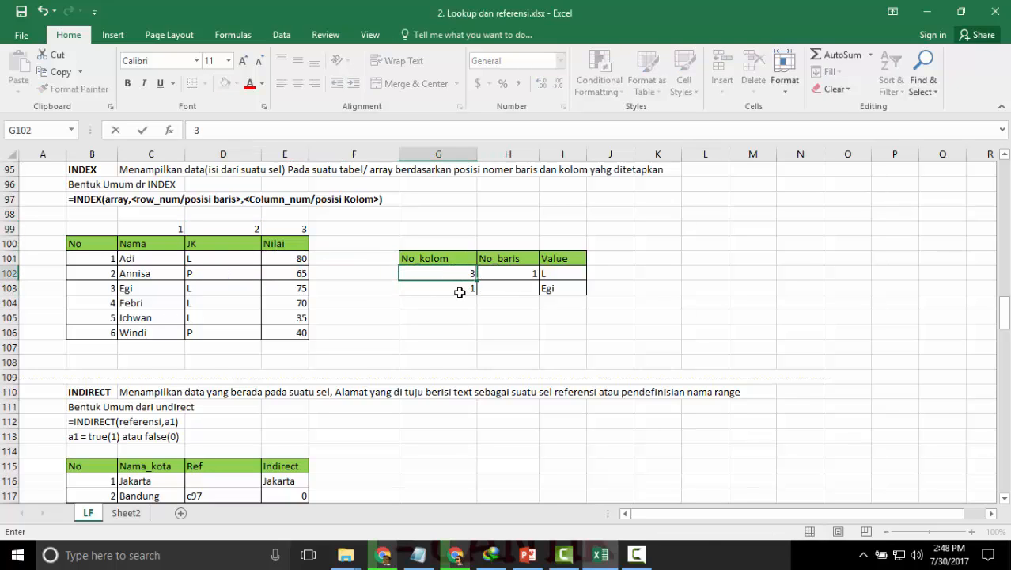
{"action": "key", "text": "Return"}
{"action": "left_click", "coordinate": [299, 260]}
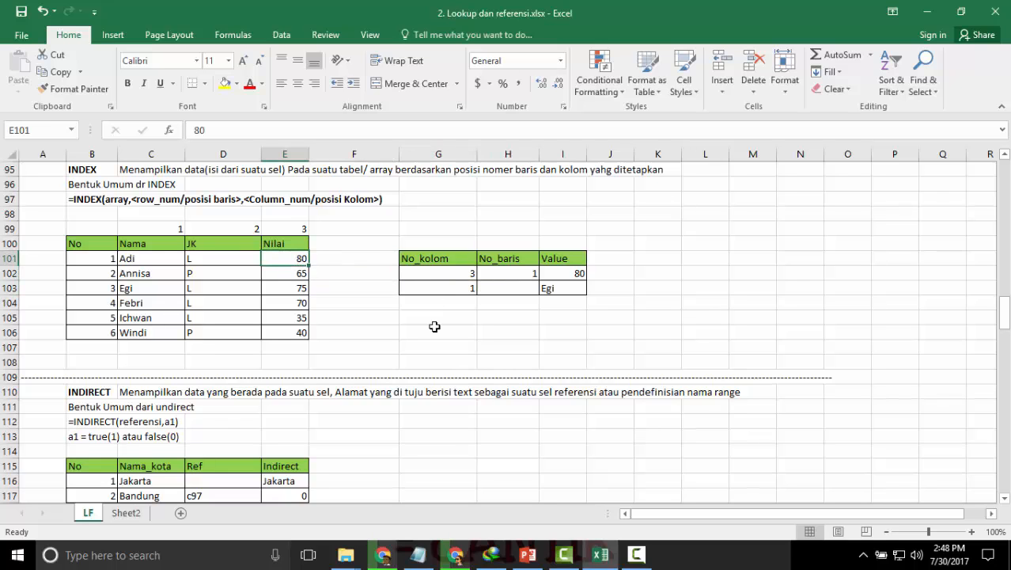
Review the MATCH section's description, syntax and ascending name table, and select cell F136 beside the table.
{"action": "scroll", "coordinate": [434, 326], "scroll_direction": "down", "scroll_amount": 2}
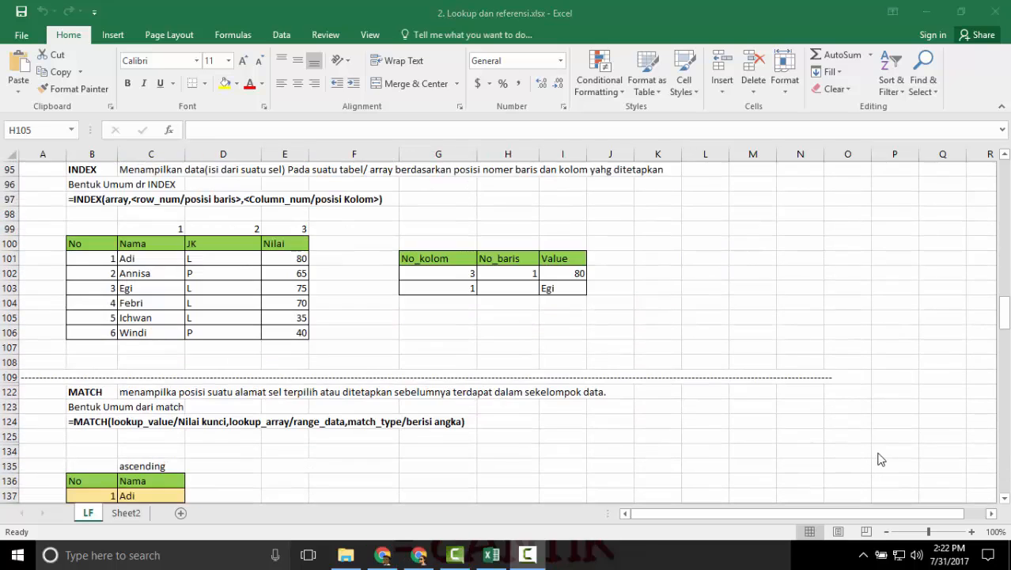
{"action": "scroll", "coordinate": [556, 422], "scroll_direction": "down", "scroll_amount": 1}
{"action": "scroll", "coordinate": [555, 419], "scroll_direction": "down", "scroll_amount": 1}
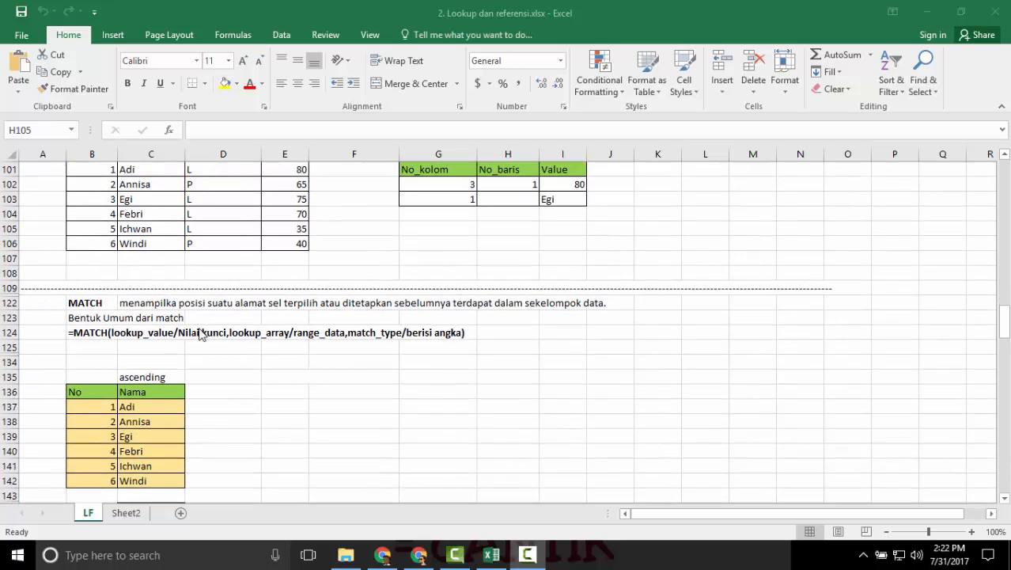
{"action": "scroll", "coordinate": [198, 330], "scroll_direction": "down", "scroll_amount": 1}
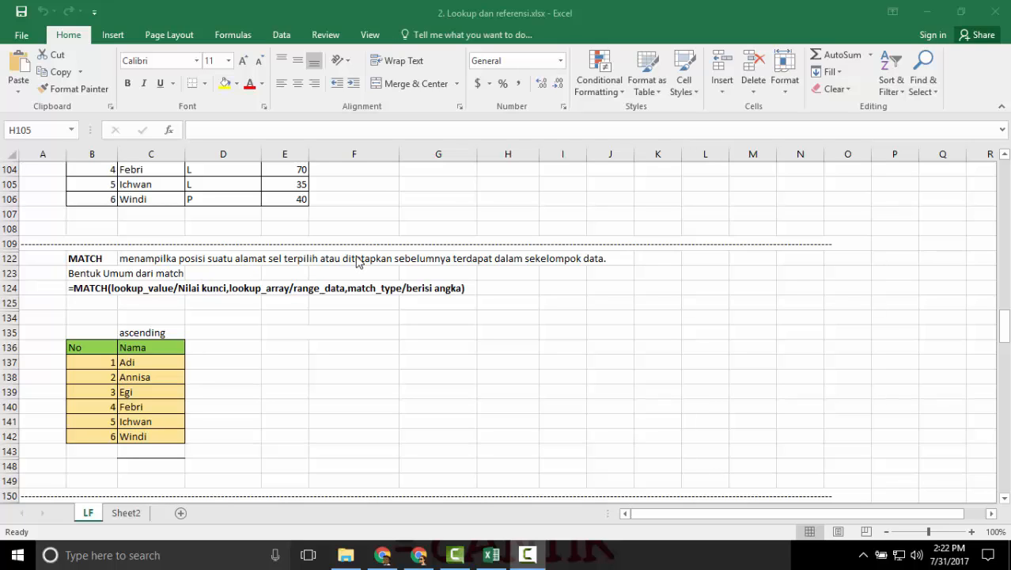
{"action": "scroll", "coordinate": [334, 332], "scroll_direction": "down", "scroll_amount": 2}
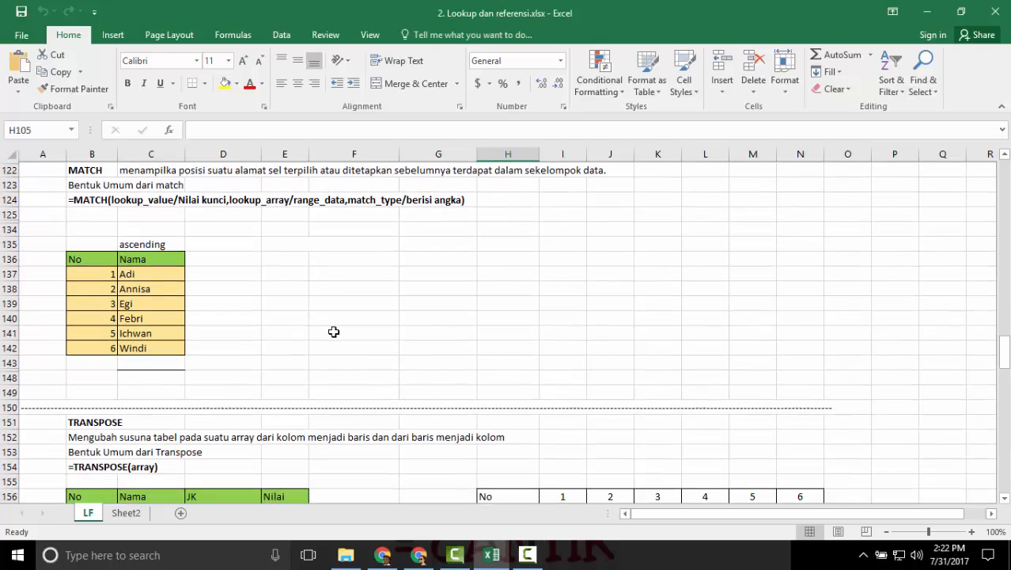
{"action": "scroll", "coordinate": [372, 301], "scroll_direction": "up", "scroll_amount": 1}
{"action": "left_click", "coordinate": [381, 272]}
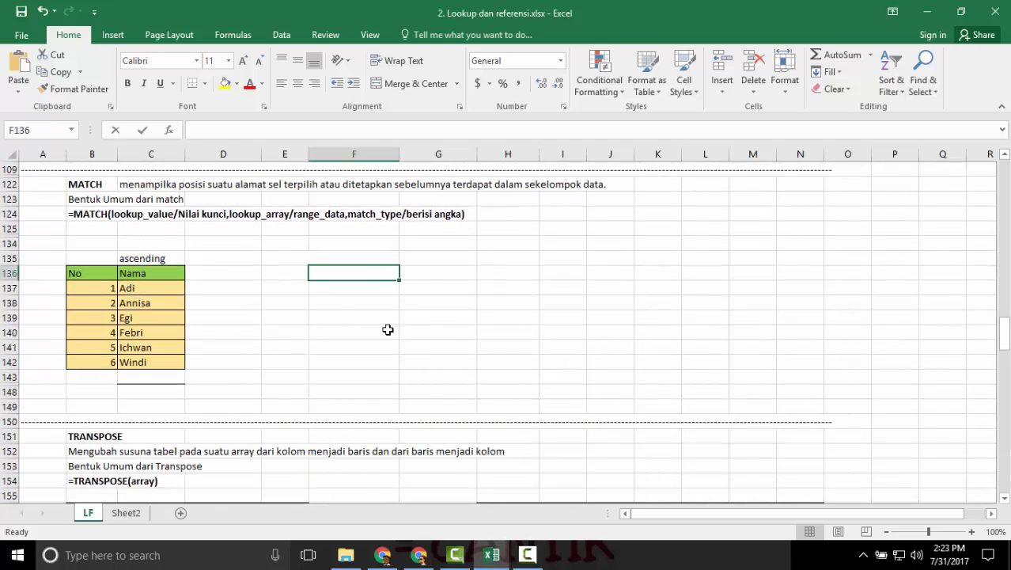
Enter 1 in F136 and begin a MATCH formula in G136 with F136 as its lookup value.
{"action": "type", "text": "1"}
{"action": "left_click", "coordinate": [431, 274]}
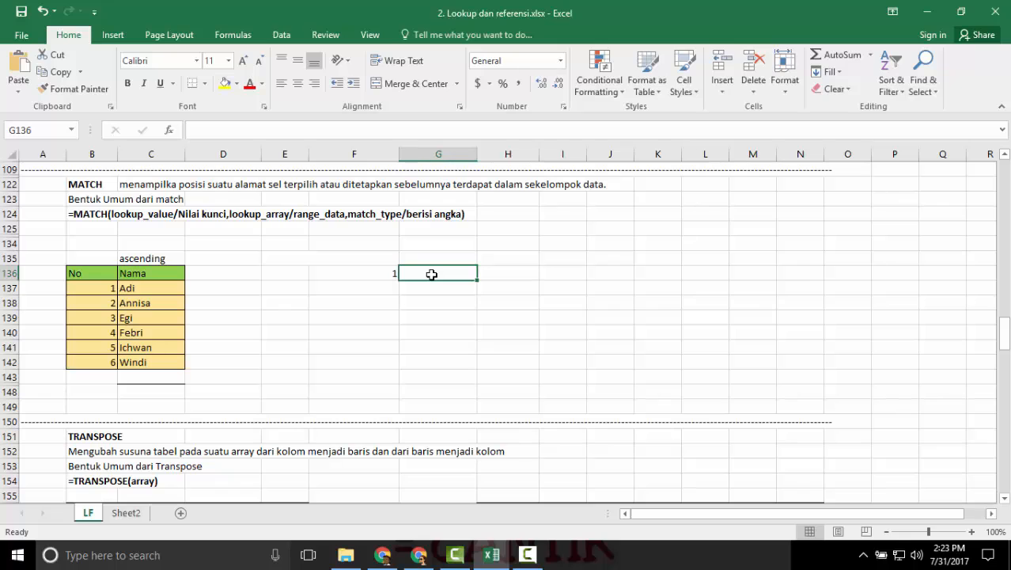
{"action": "type", "text": "=match"}
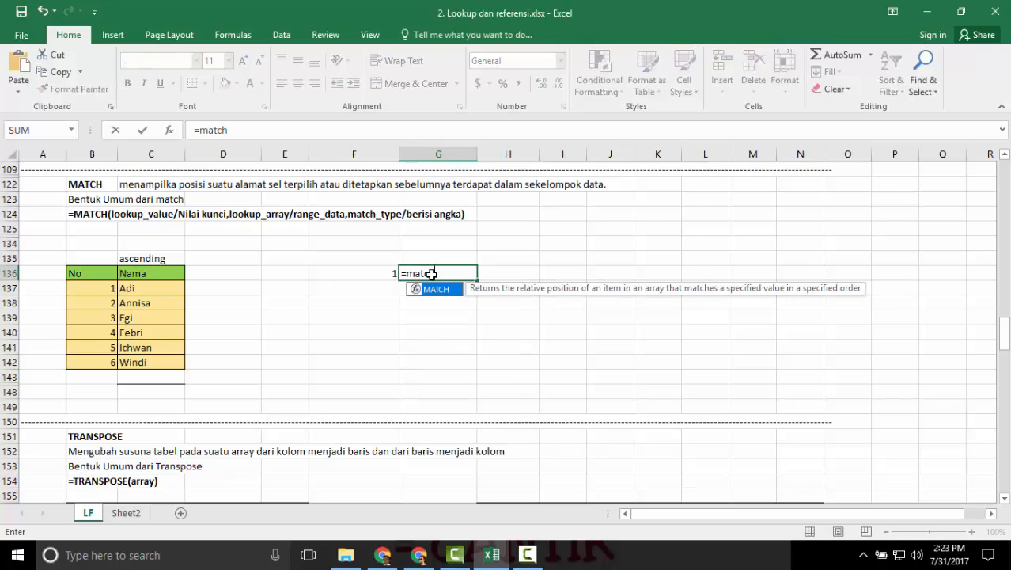
{"action": "type", "text": "*"}
{"action": "key", "text": "BackSpace"}
{"action": "type", "text": "("}
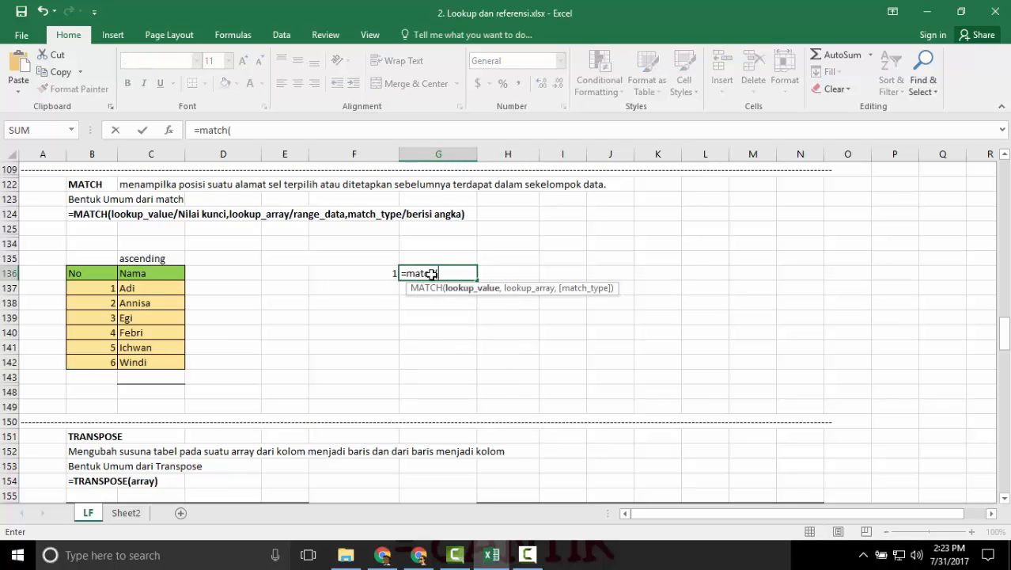
{"action": "left_click", "coordinate": [363, 272]}
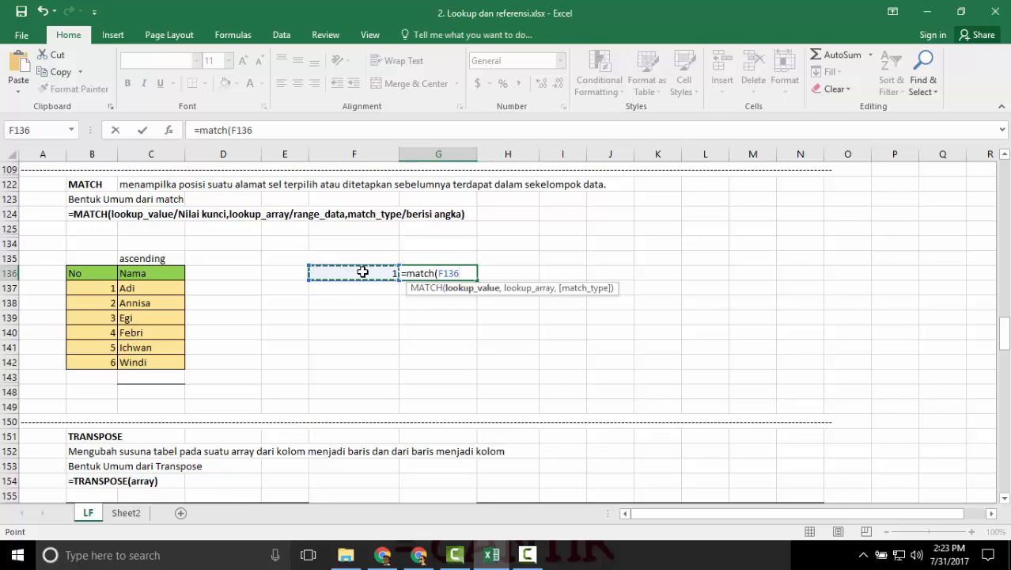
{"action": "type", "text": ","}
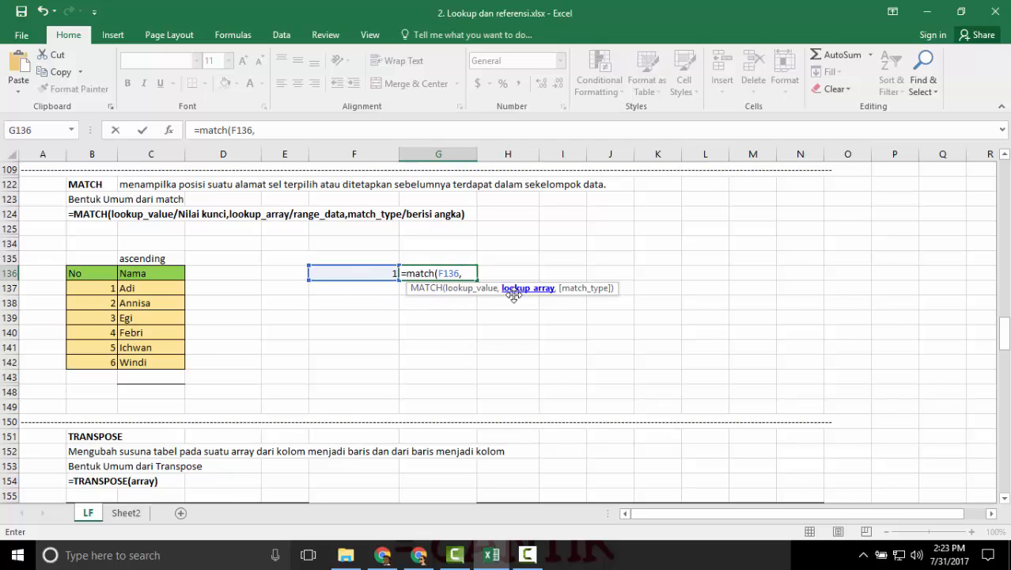
Complete the G136 MATCH formula with lookup array C137:C142 and match type 0 for an exact match.
{"action": "left_click_drag", "start_coordinate": [133, 290], "coordinate": [140, 363]}
{"action": "type", "text": ","}
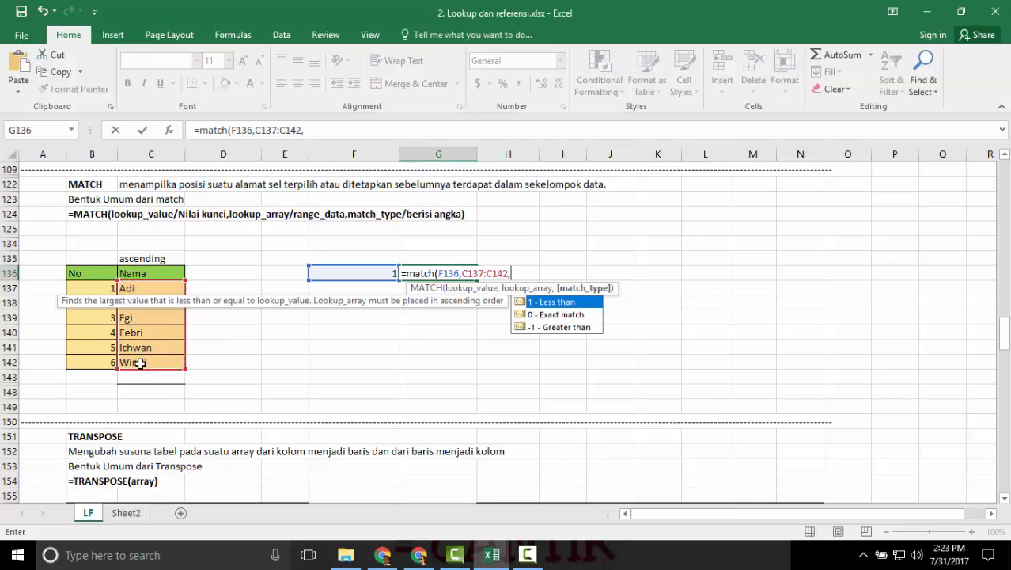
{"action": "key", "text": "Down"}
{"action": "key", "text": "Up"}
{"action": "key", "text": "Tab"}
{"action": "key", "text": "Return"}
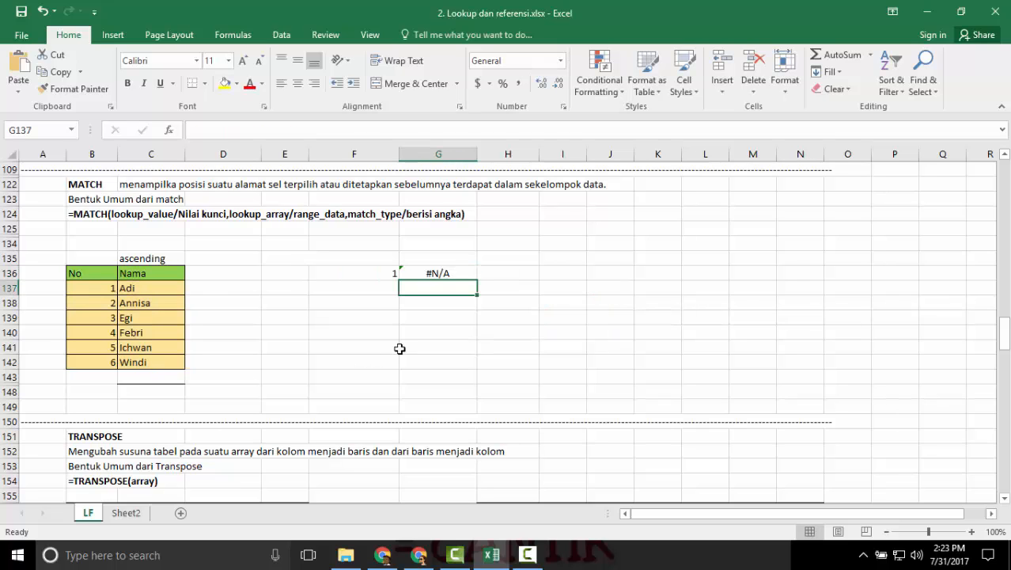
Check the arguments of the MATCH formula in G136 and replace the lookup value in F136 with the table's first name.
{"action": "left_click", "coordinate": [444, 273]}
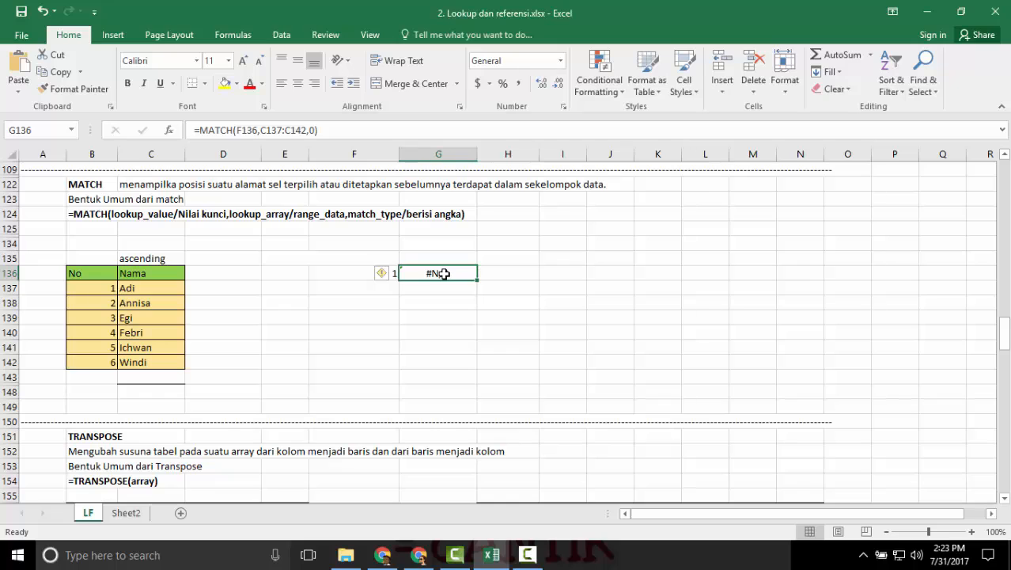
{"action": "double_click", "coordinate": [444, 273]}
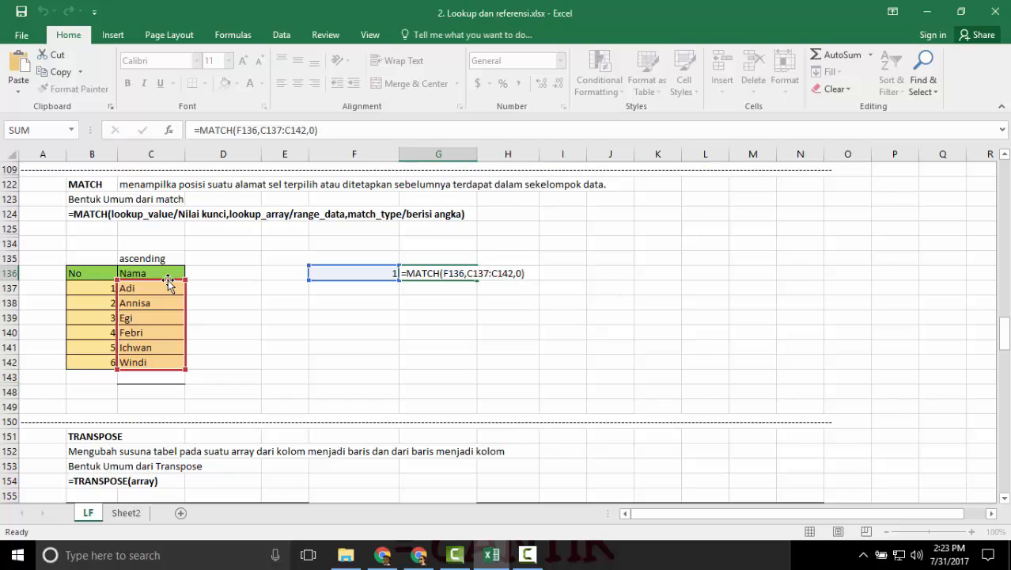
{"action": "key", "text": "Return"}
{"action": "left_click", "coordinate": [384, 274]}
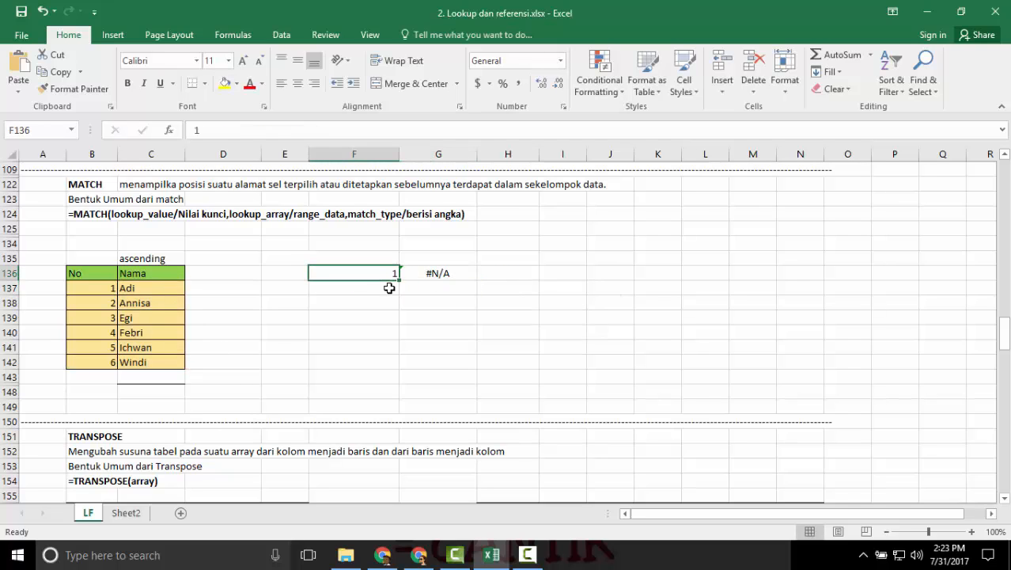
{"action": "type", "text": "Adi"}
{"action": "key", "text": "Return"}
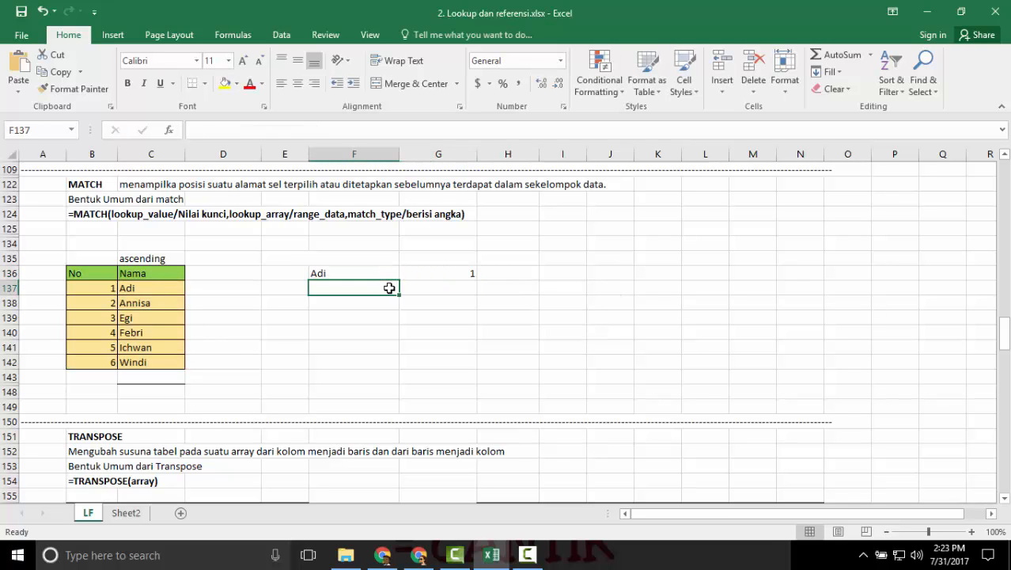
Replace the lookup name in F136 with the table's sixth name, and finally with its third name.
{"action": "key", "text": "Up"}
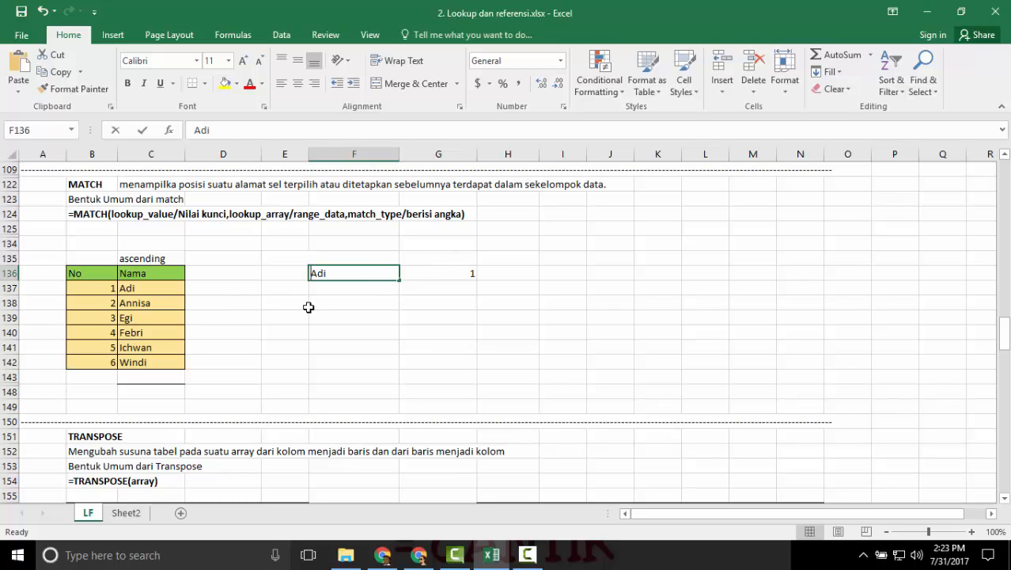
{"action": "type", "text": "Windi"}
{"action": "key", "text": "Return"}
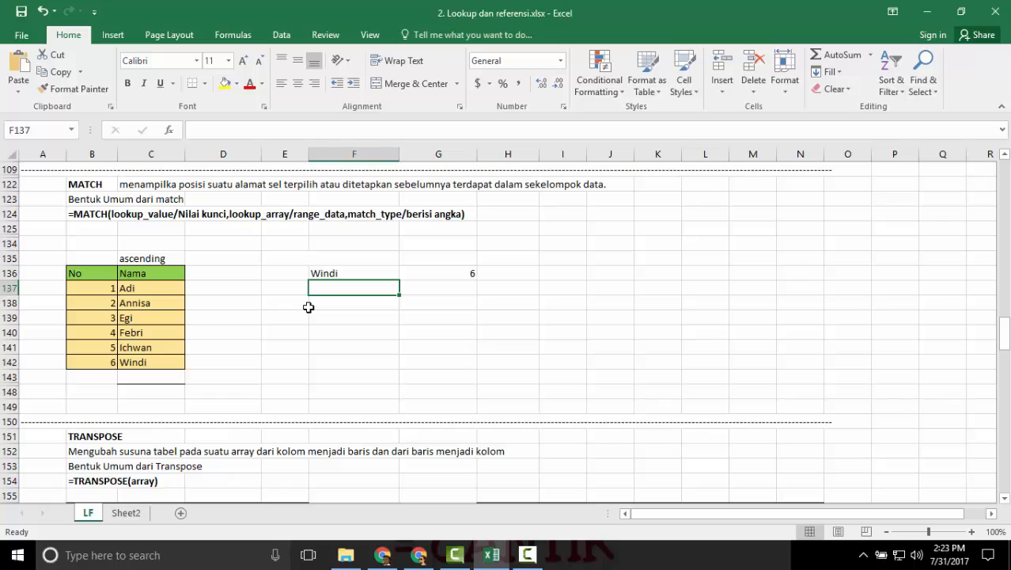
{"action": "key", "text": "Up"}
{"action": "type", "text": "egi"}
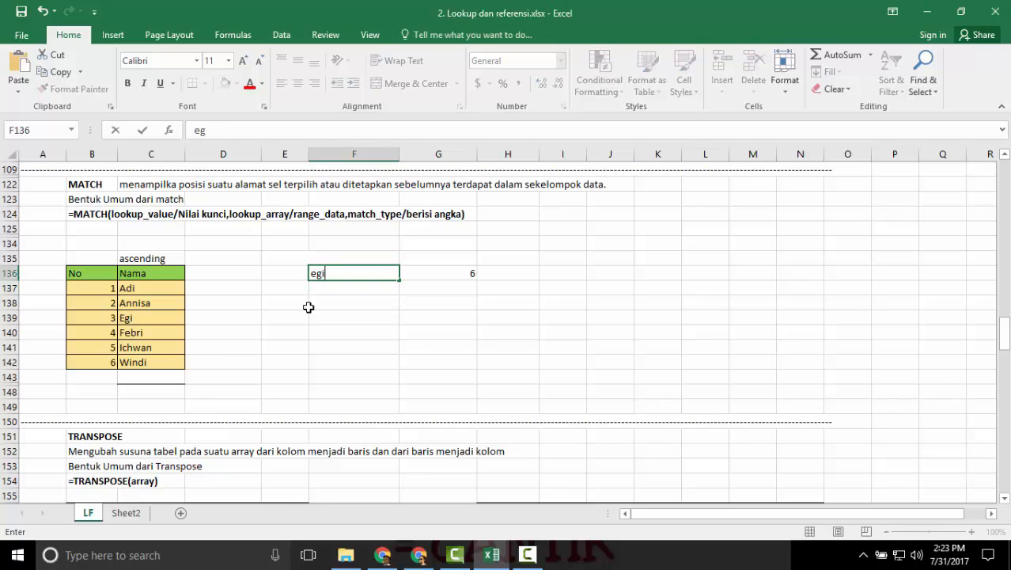
{"action": "key", "text": "Return"}
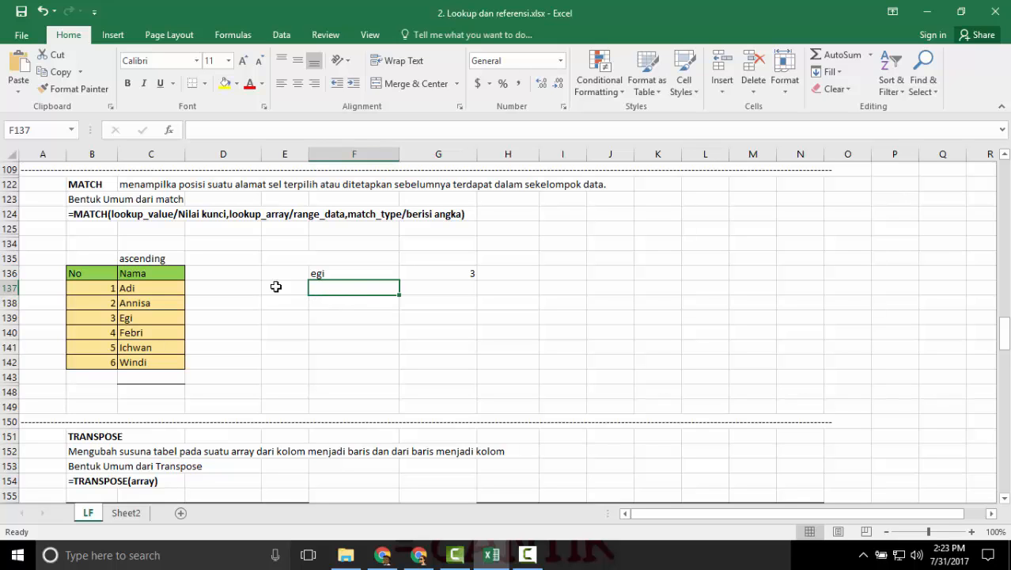
Remove the borders and contents of the existing transposed result table in G156:N159 of the TRANSPOSE section.
{"action": "scroll", "coordinate": [372, 313], "scroll_direction": "down", "scroll_amount": 4}
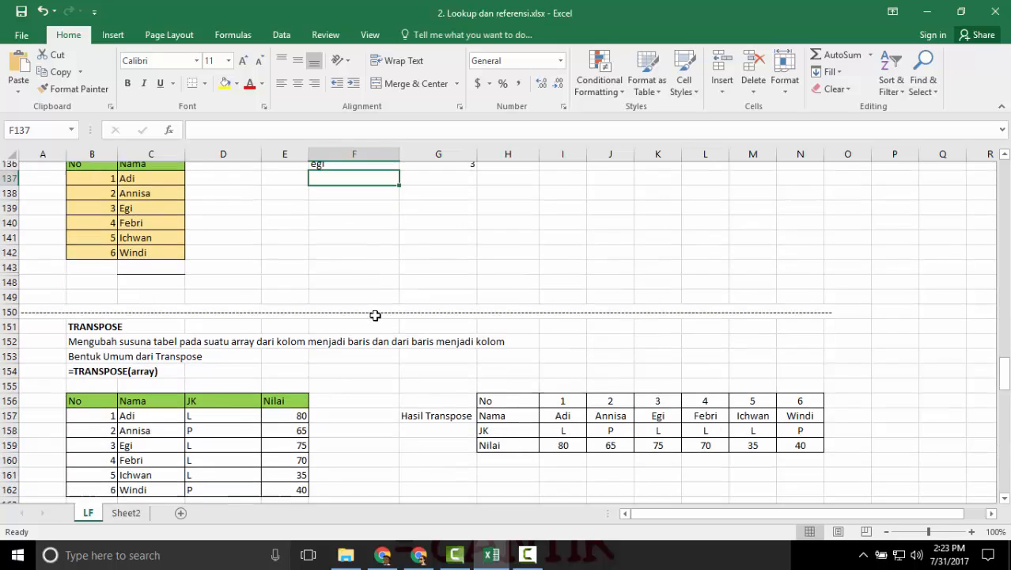
{"action": "scroll", "coordinate": [375, 316], "scroll_direction": "down", "scroll_amount": 1}
{"action": "scroll", "coordinate": [375, 315], "scroll_direction": "down", "scroll_amount": 1}
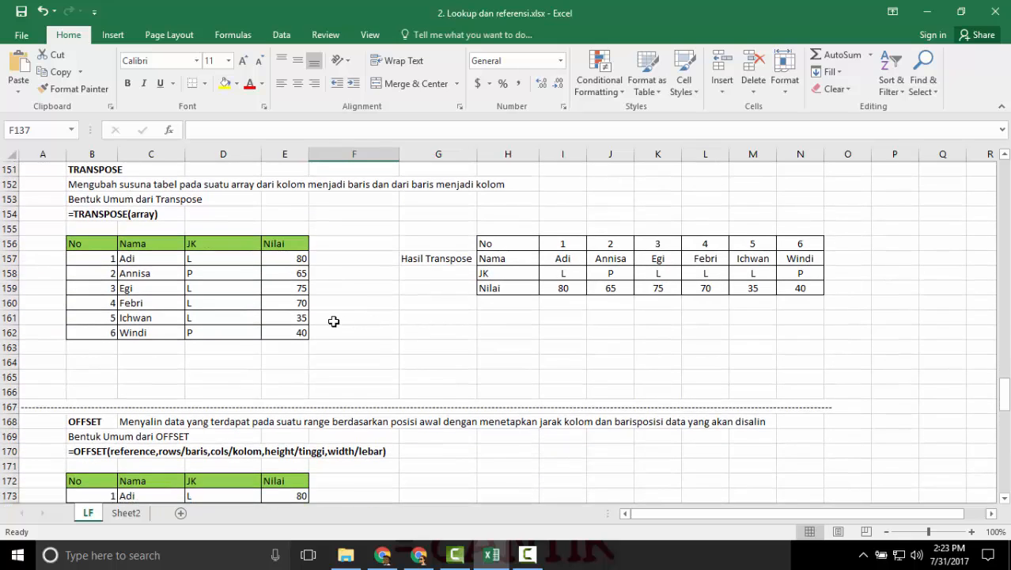
{"action": "scroll", "coordinate": [334, 321], "scroll_direction": "up", "scroll_amount": 1}
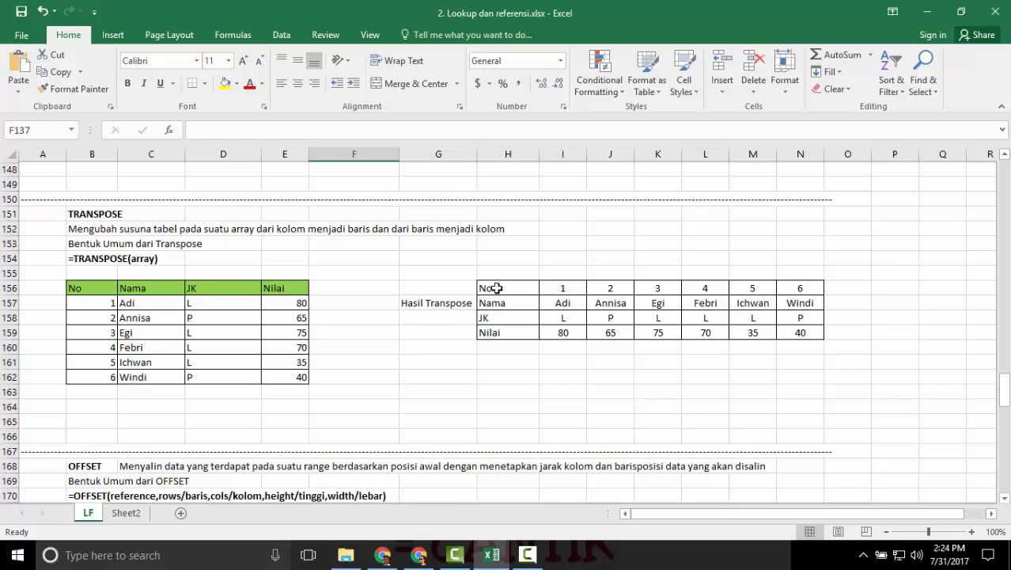
{"action": "left_click_drag", "start_coordinate": [457, 289], "coordinate": [800, 333]}
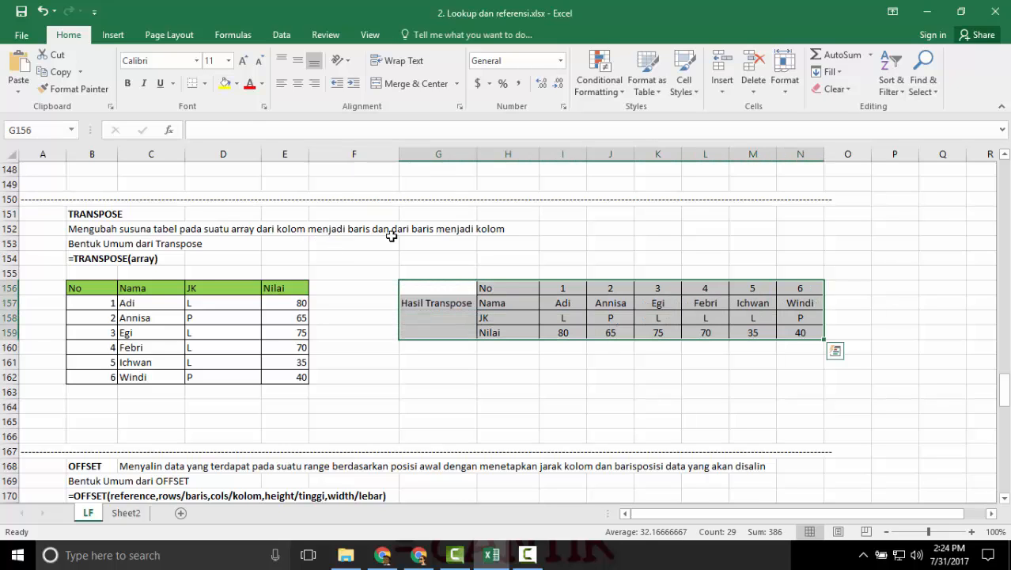
{"action": "left_click", "coordinate": [205, 83]}
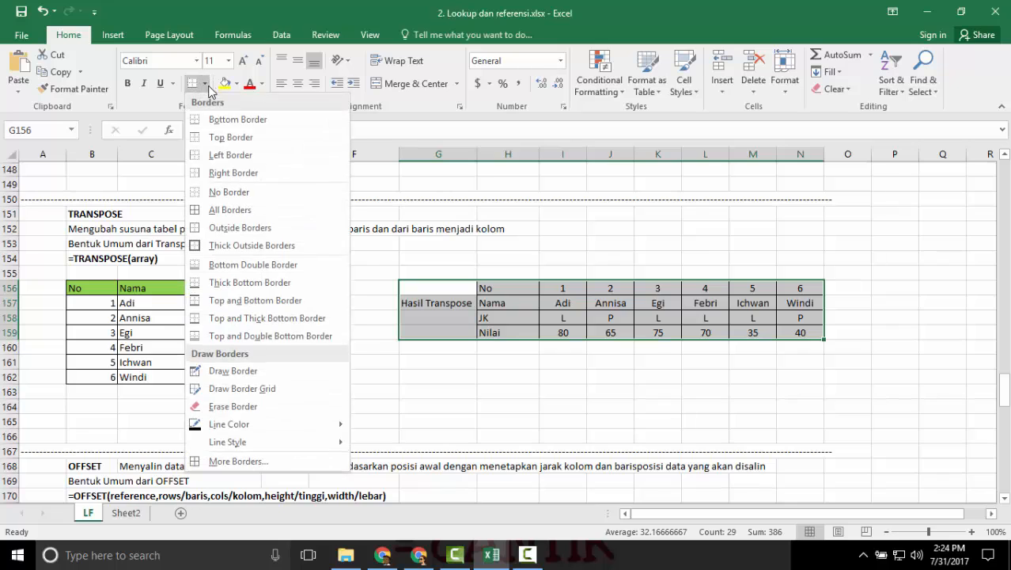
{"action": "left_click", "coordinate": [237, 190]}
{"action": "key", "text": "Delete"}
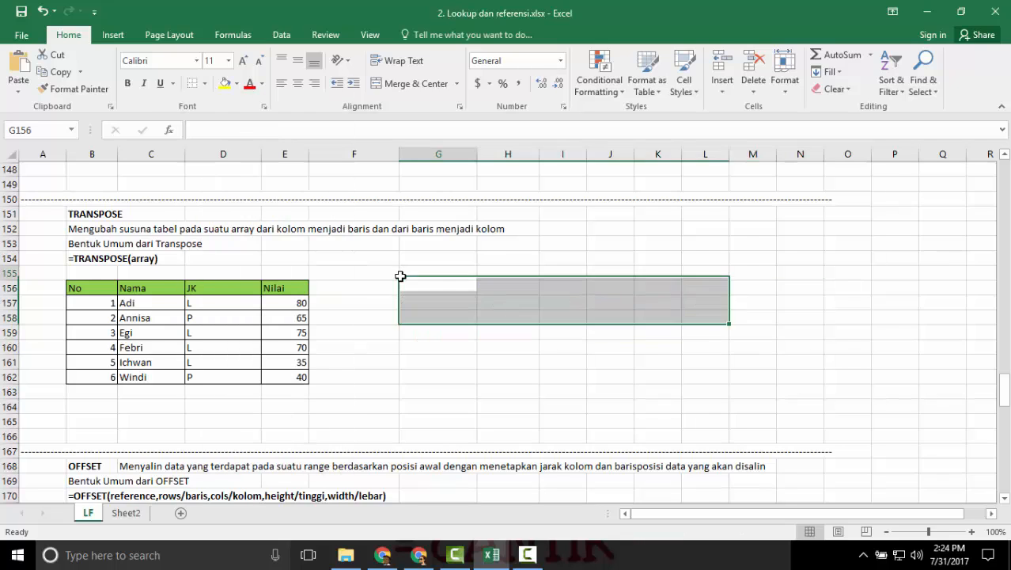
Enter =TRANSPOSE(B156:E162) in H156 beside the source table.
{"action": "left_click", "coordinate": [467, 289]}
{"action": "left_click", "coordinate": [494, 289]}
{"action": "type", "text": "="}
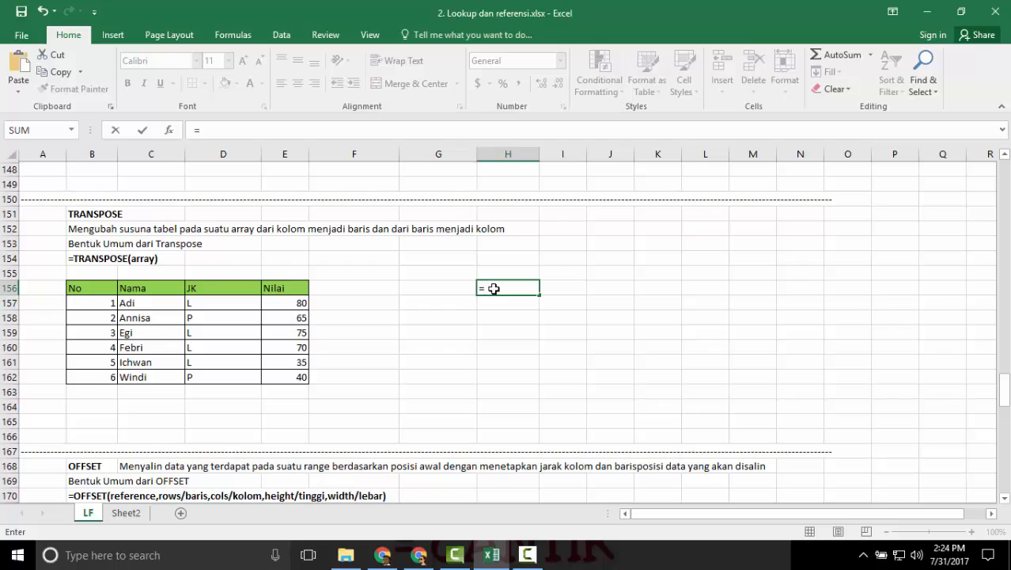
{"action": "type", "text": "tra"}
{"action": "key", "text": "BackSpace"}
{"action": "type", "text": "ra"}
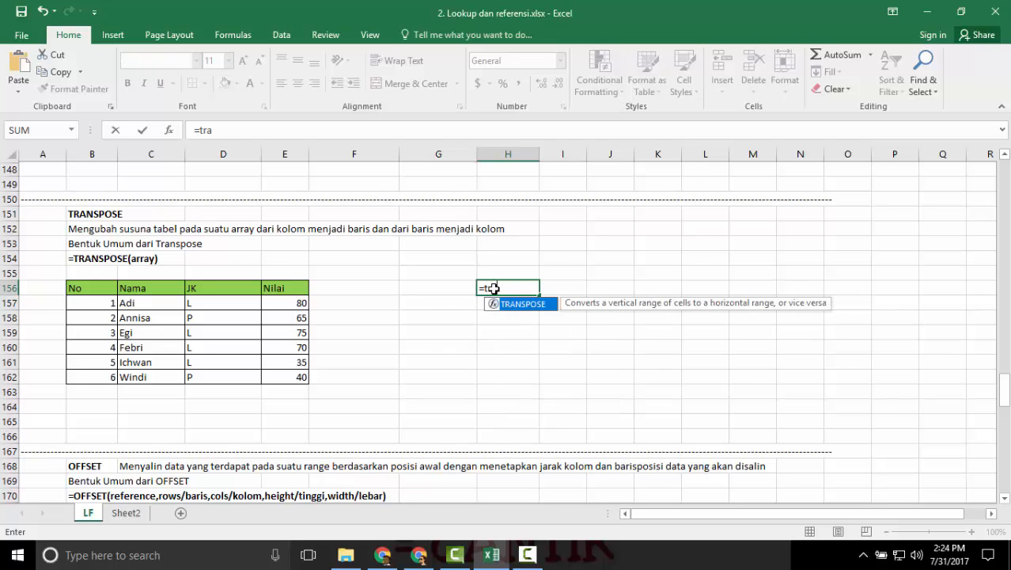
{"action": "type", "text": "nspode"}
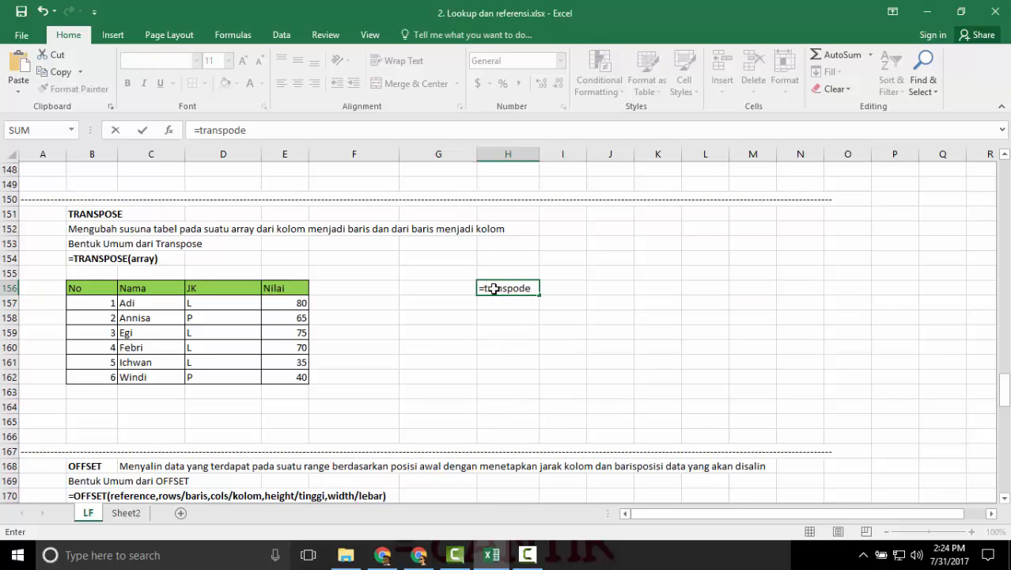
{"action": "key", "text": "BackSpace"}
{"action": "key", "text": "BackSpace"}
{"action": "type", "text": "se("}
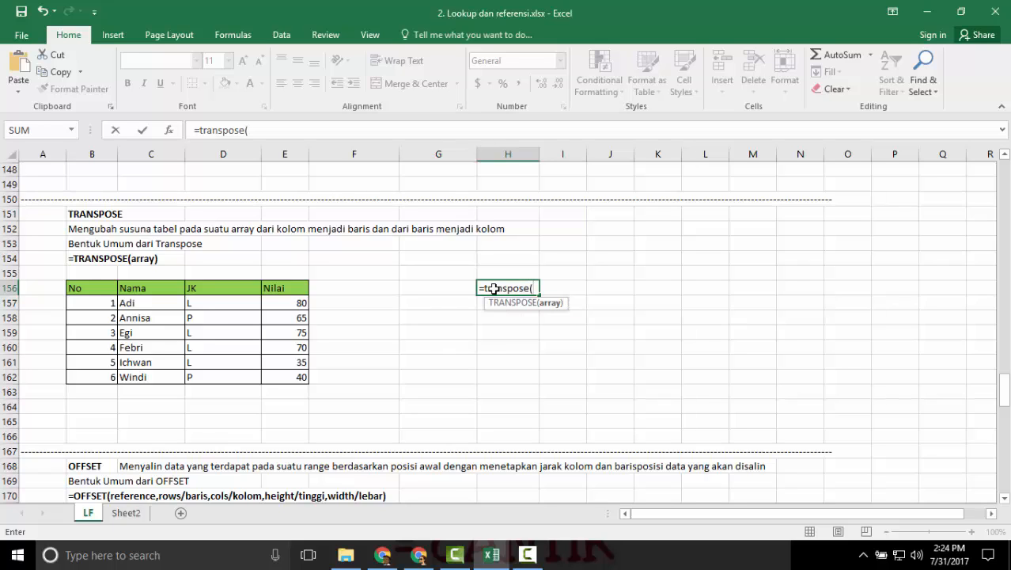
{"action": "left_click_drag", "start_coordinate": [85, 288], "coordinate": [285, 380]}
{"action": "type", "text": ")"}
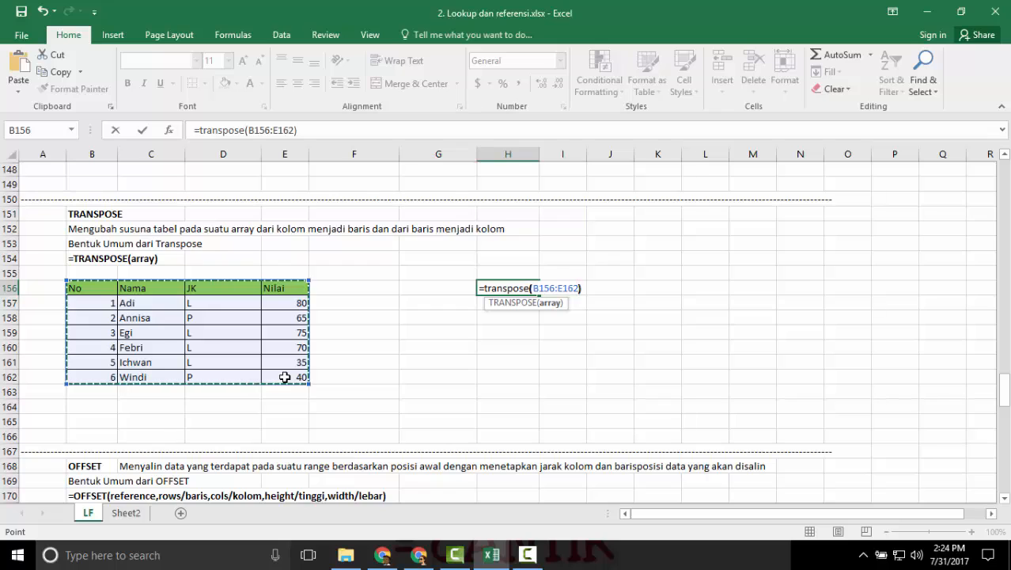
{"action": "key", "text": "Return"}
Fill H156:N159 with the TRANSPOSE formula from H156 as a single array formula.
{"action": "key", "text": "Up"}
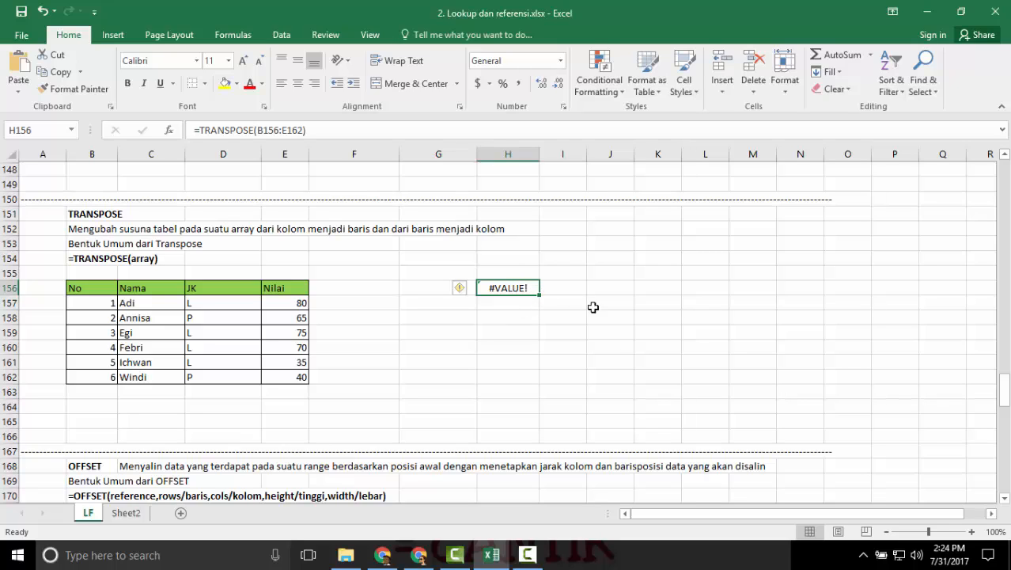
{"action": "key", "text": "shift+Right"}
{"action": "key", "text": "shift+Right"}
{"action": "key", "text": "shift+Right"}
{"action": "key", "text": "shift+Right"}
{"action": "key", "text": "shift+Right"}
{"action": "key", "text": "shift+Right"}
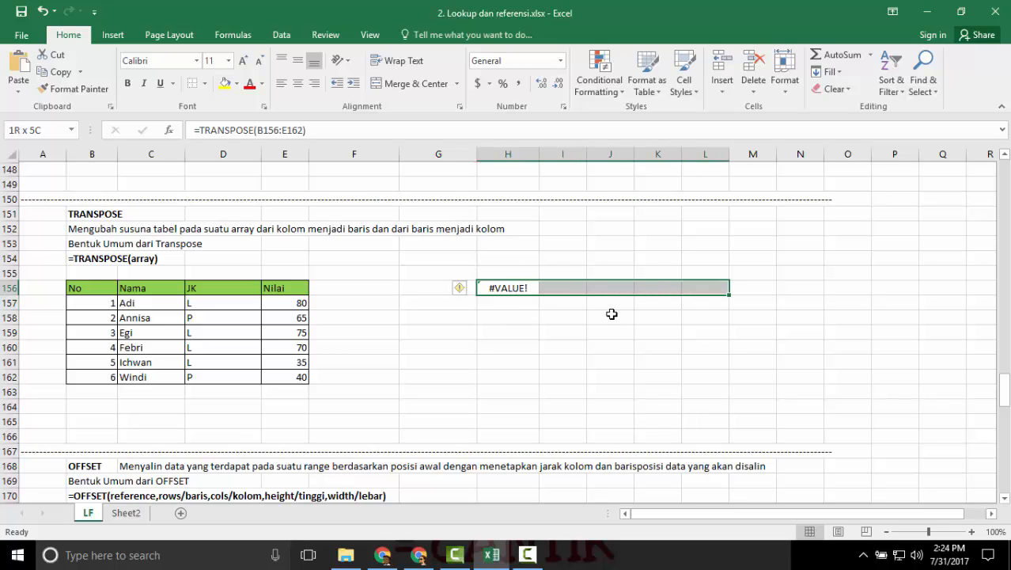
{"action": "key", "text": "shift+Down"}
{"action": "key", "text": "shift+Down"}
{"action": "key", "text": "shift+Down"}
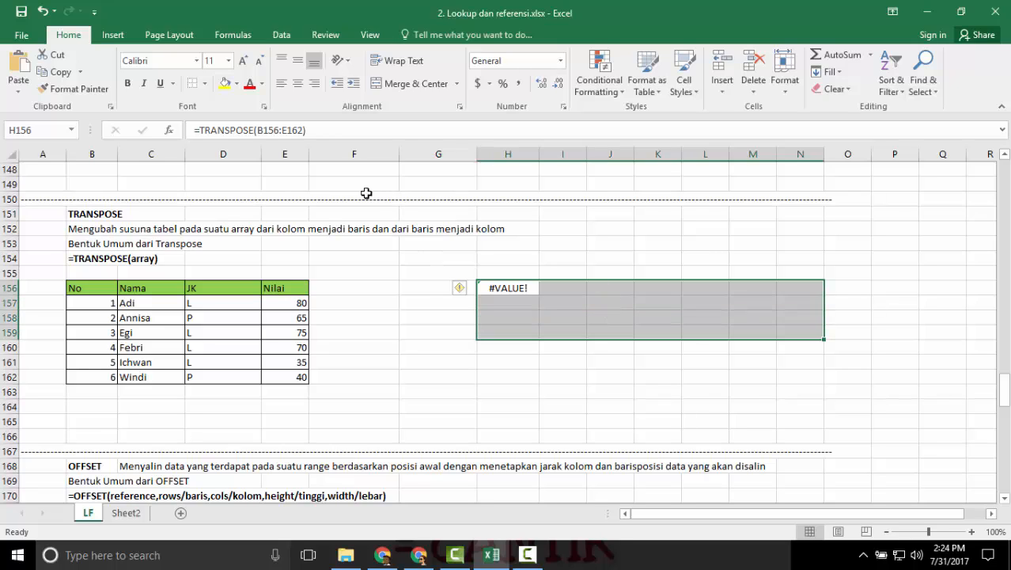
{"action": "left_click", "coordinate": [341, 130]}
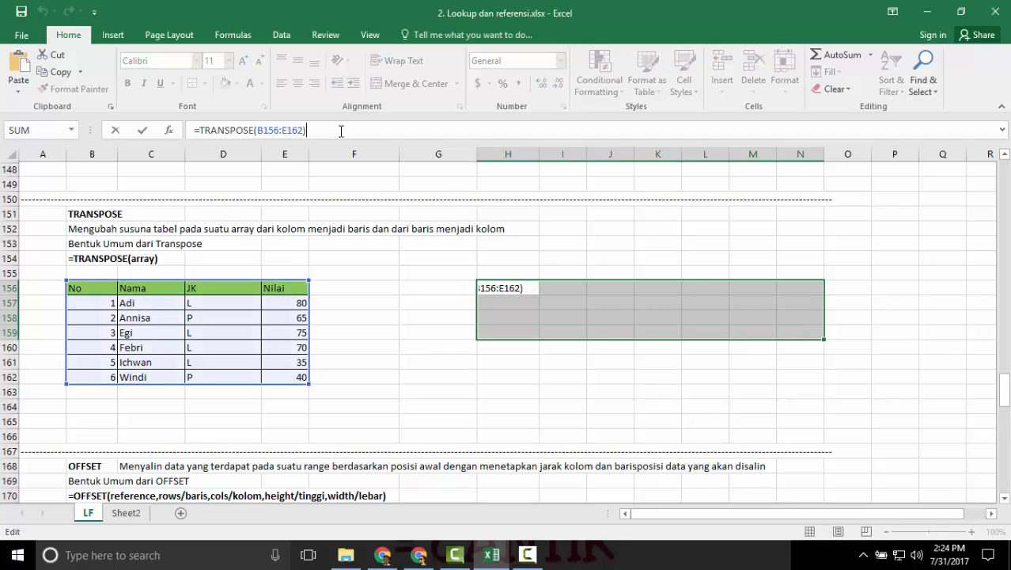
{"action": "key", "text": "ctrl+shift+Return"}
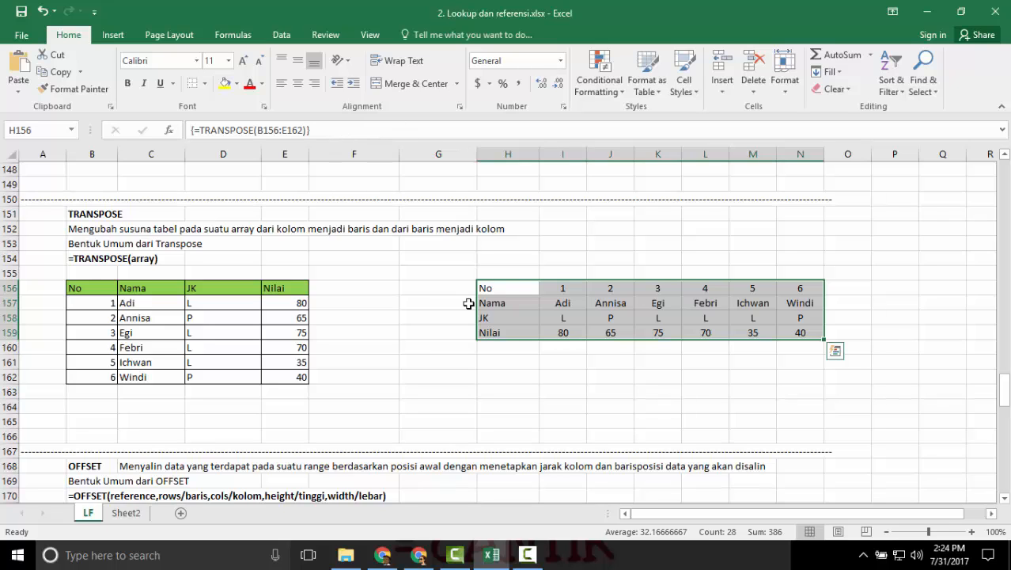
Apply All Borders to the transposed table in H156:N159 and deselect it.
{"action": "left_click", "coordinate": [204, 84]}
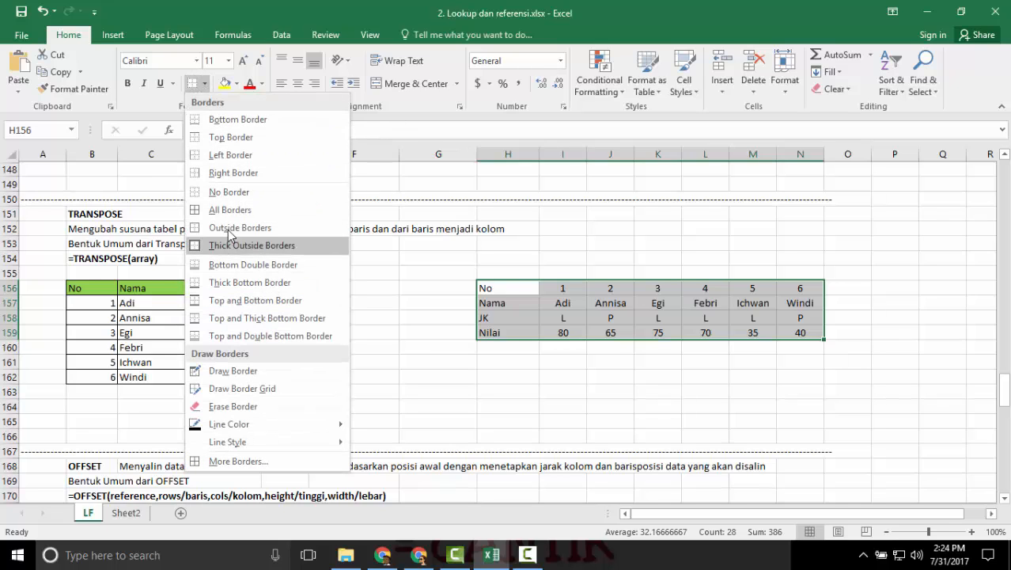
{"action": "left_click", "coordinate": [229, 209]}
{"action": "left_click", "coordinate": [407, 273]}
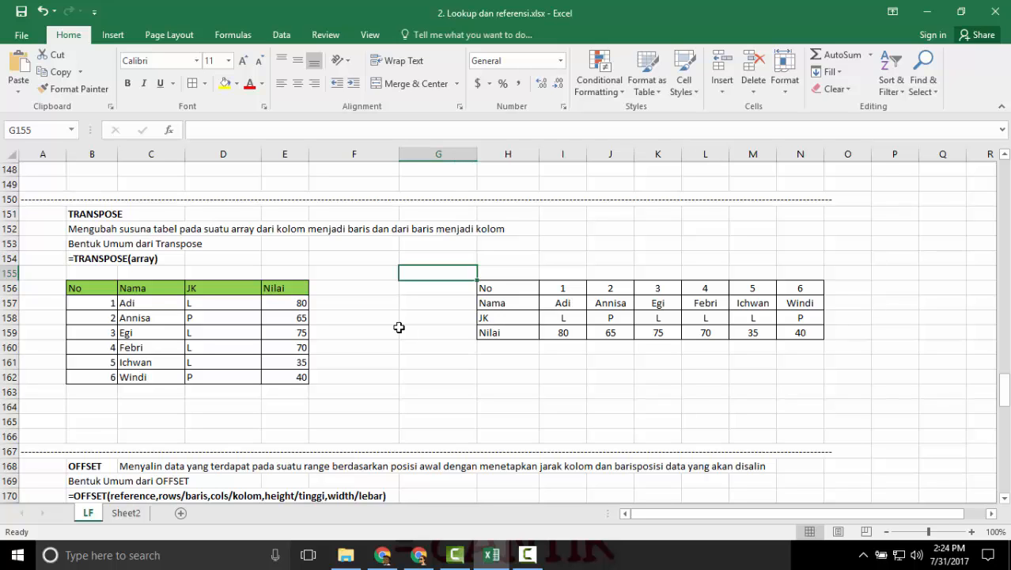
Examine the reference and rows arguments of the OFFSET formula in C180, leaving the formula as it is.
{"action": "scroll", "coordinate": [399, 327], "scroll_direction": "down", "scroll_amount": 6}
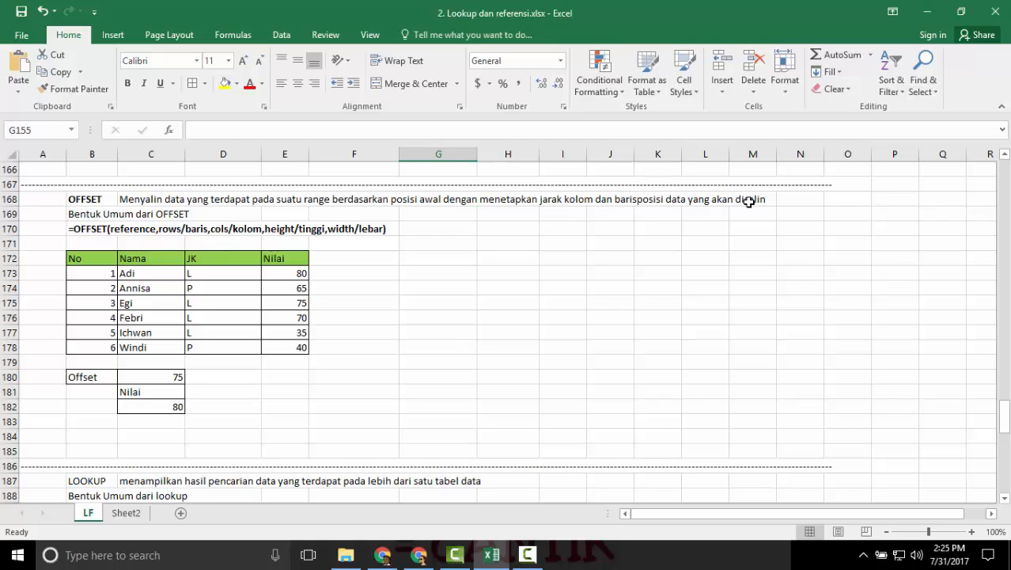
{"action": "scroll", "coordinate": [158, 322], "scroll_direction": "down", "scroll_amount": 1}
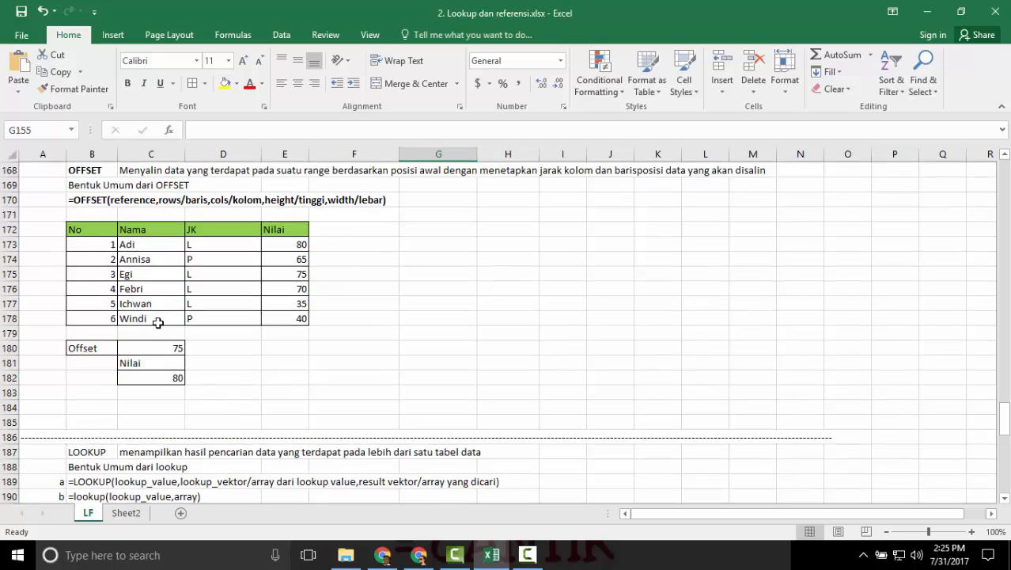
{"action": "scroll", "coordinate": [158, 322], "scroll_direction": "down", "scroll_amount": 1}
{"action": "left_click", "coordinate": [154, 332]}
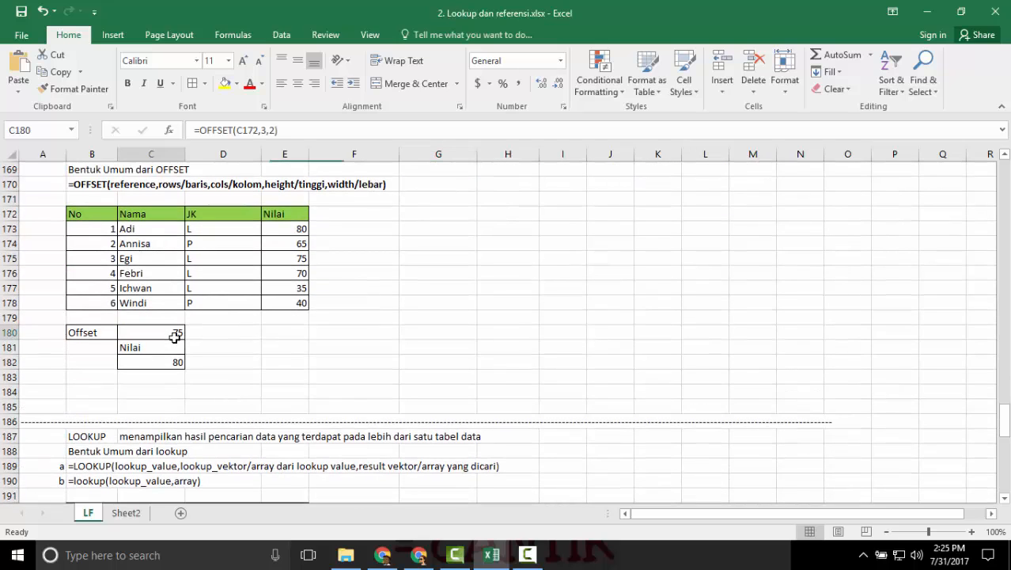
{"action": "double_click", "coordinate": [156, 333]}
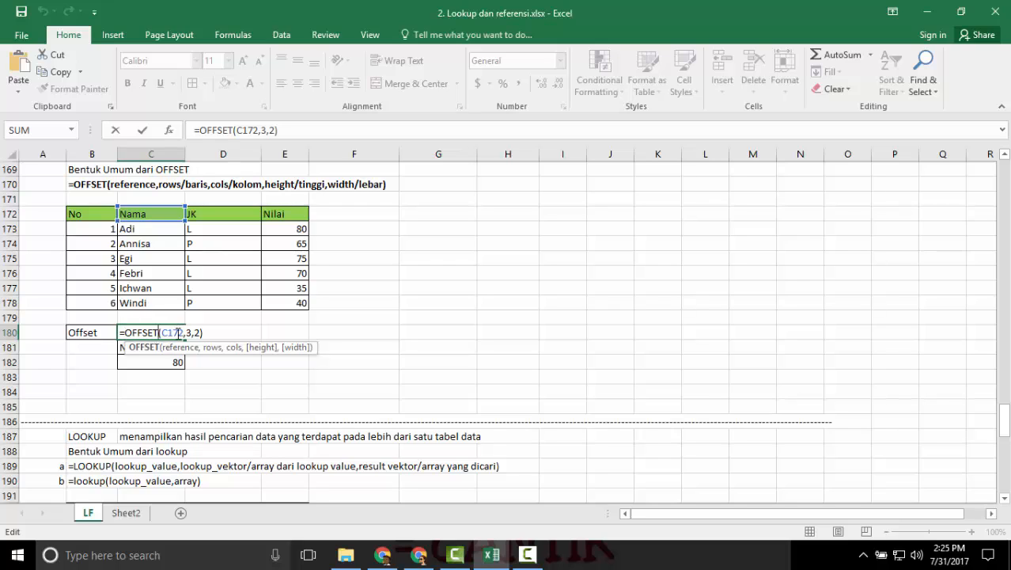
{"action": "left_click", "coordinate": [178, 334]}
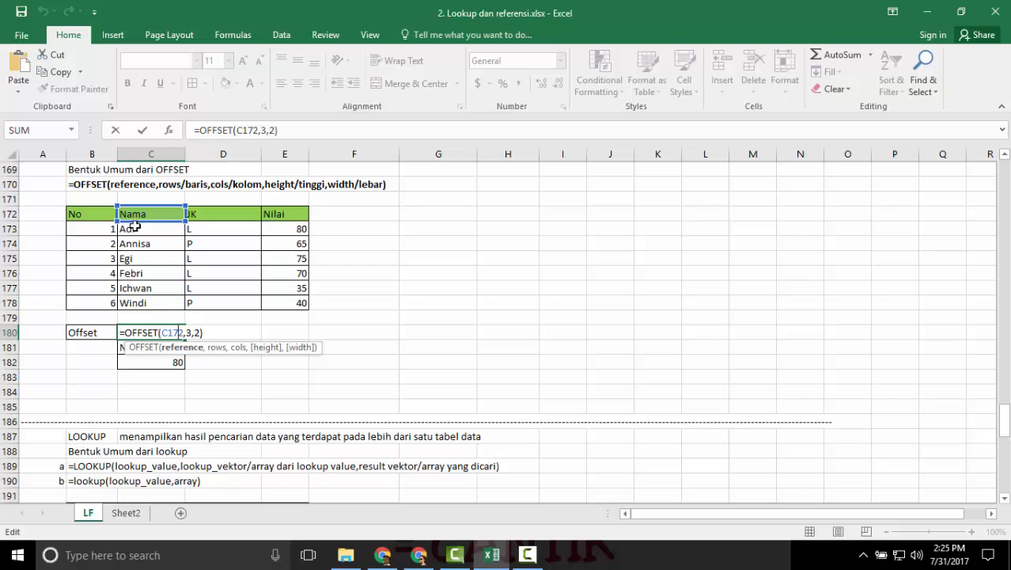
{"action": "left_click", "coordinate": [262, 129]}
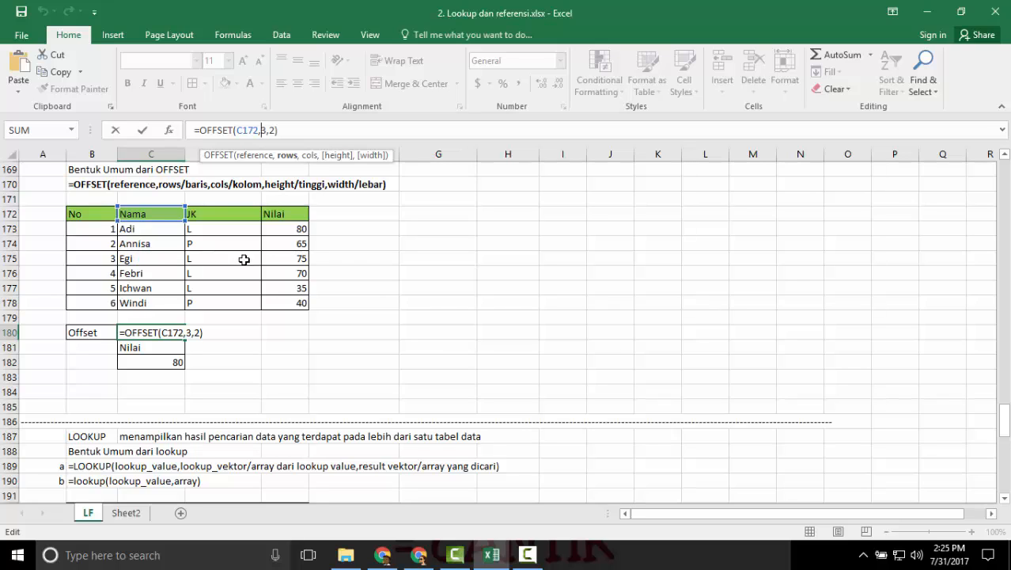
{"action": "key", "text": "Return"}
Trace the C180 offset through the table, from the Nama header in C172 three rows down and two columns across to E175.
{"action": "key", "text": "Up"}
{"action": "key", "text": "Up"}
{"action": "key", "text": "Up"}
{"action": "key", "text": "Up"}
{"action": "key", "text": "Up"}
{"action": "key", "text": "Up"}
{"action": "key", "text": "Up"}
{"action": "key", "text": "Up"}
{"action": "key", "text": "Up"}
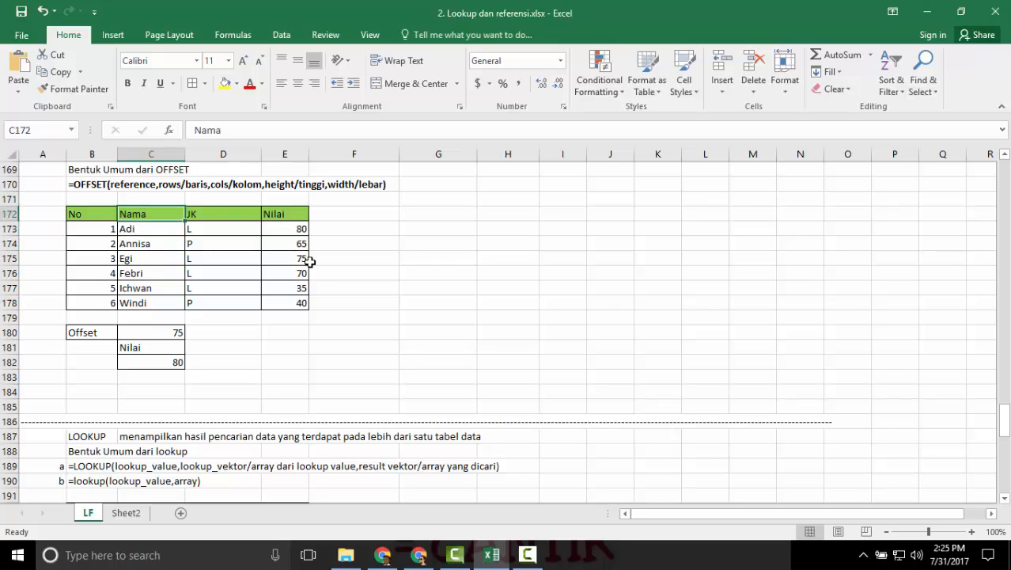
{"action": "key", "text": "Down"}
{"action": "key", "text": "Down"}
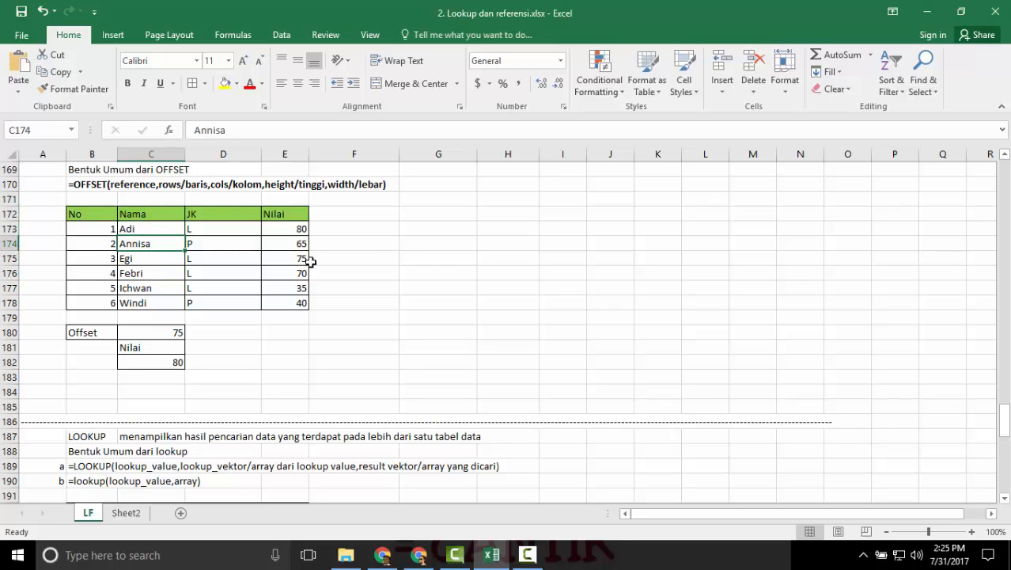
{"action": "left_click", "coordinate": [170, 334]}
{"action": "left_click", "coordinate": [144, 213]}
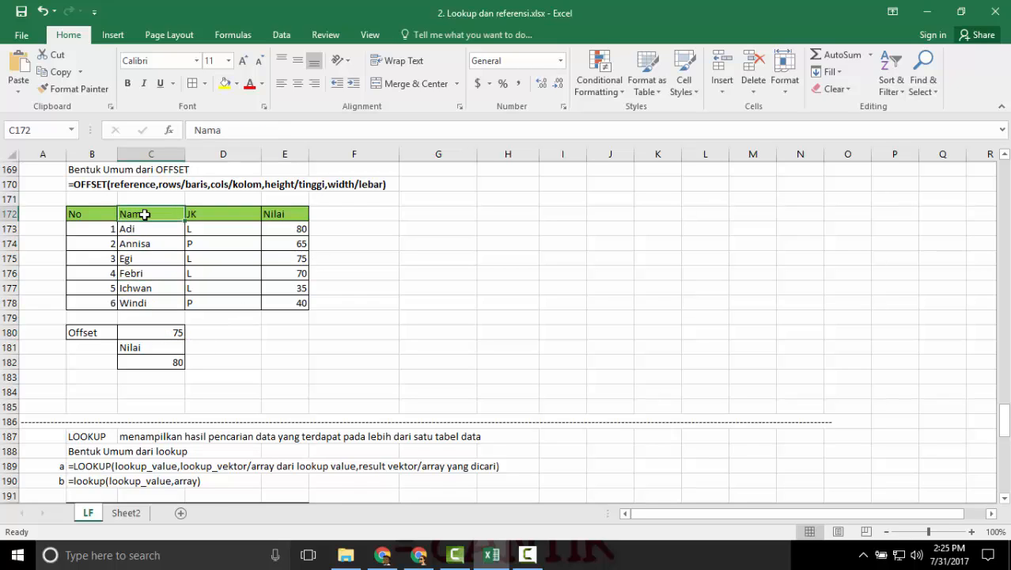
{"action": "key", "text": "Down"}
{"action": "key", "text": "Down"}
{"action": "key", "text": "Down"}
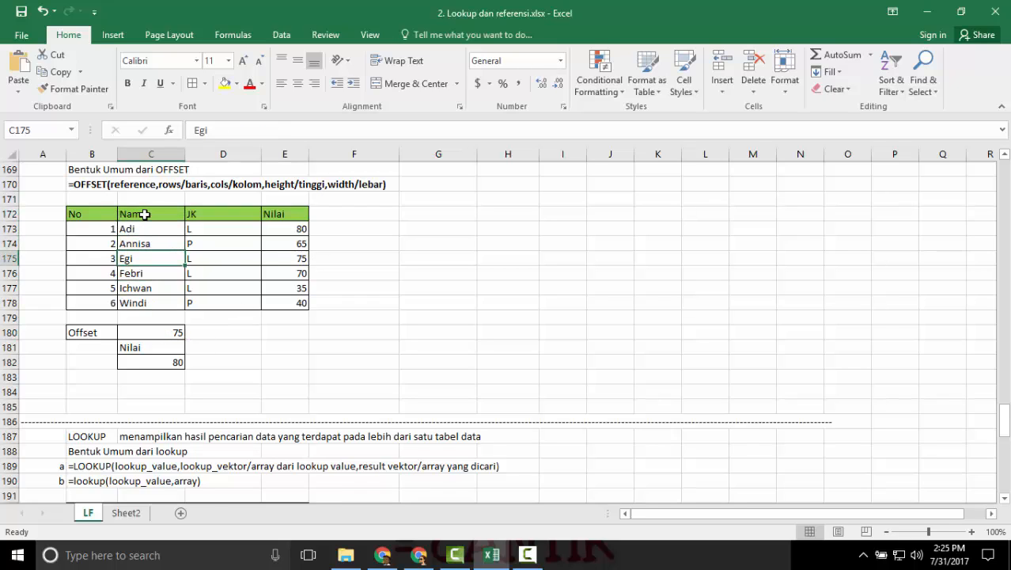
{"action": "key", "text": "Right"}
{"action": "key", "text": "Right"}
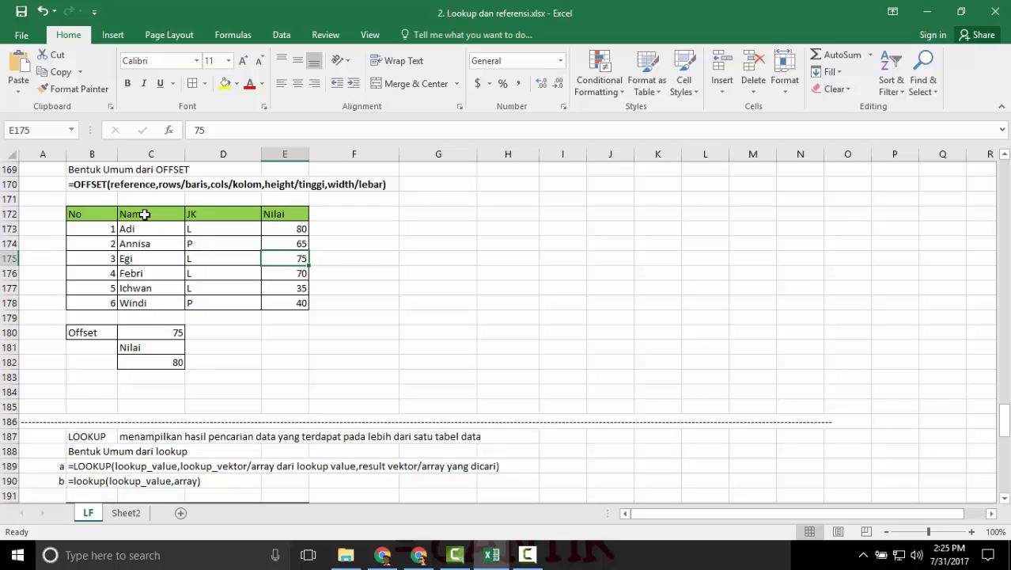
Examine the row and column arguments of the OFFSET formula in C181, leaving the formula as it is.
{"action": "left_click", "coordinate": [174, 348]}
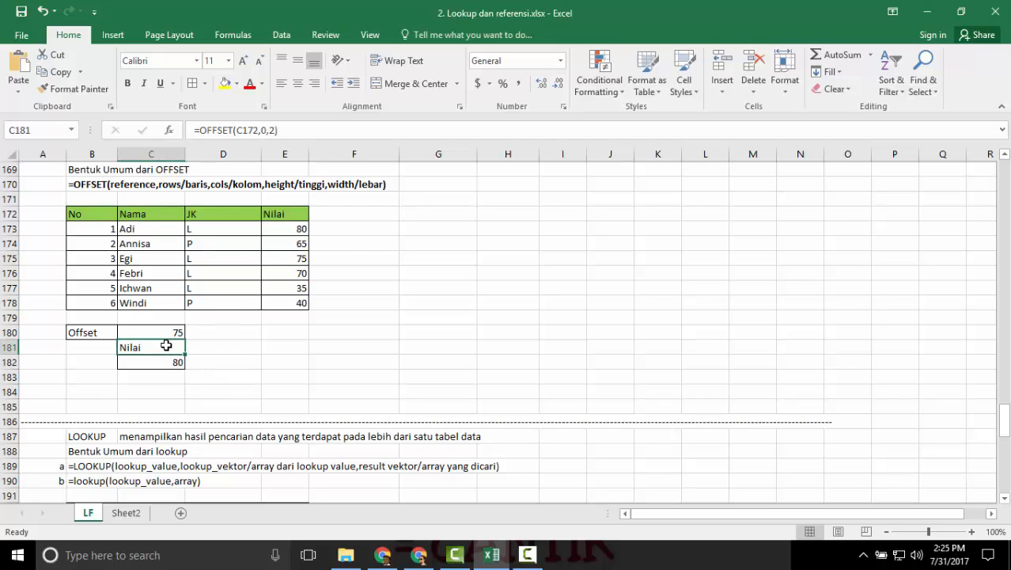
{"action": "double_click", "coordinate": [168, 346]}
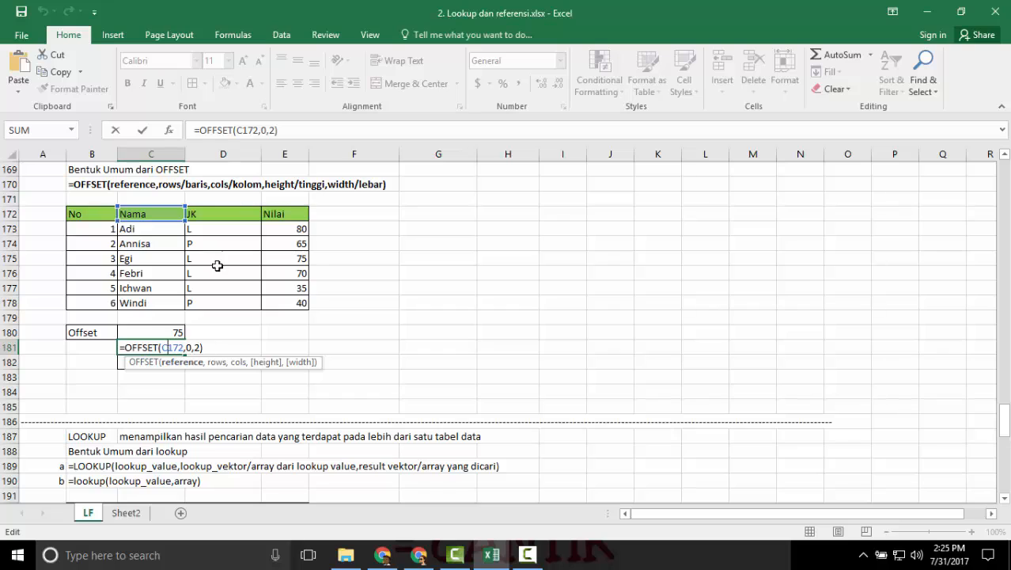
{"action": "left_click", "coordinate": [263, 129]}
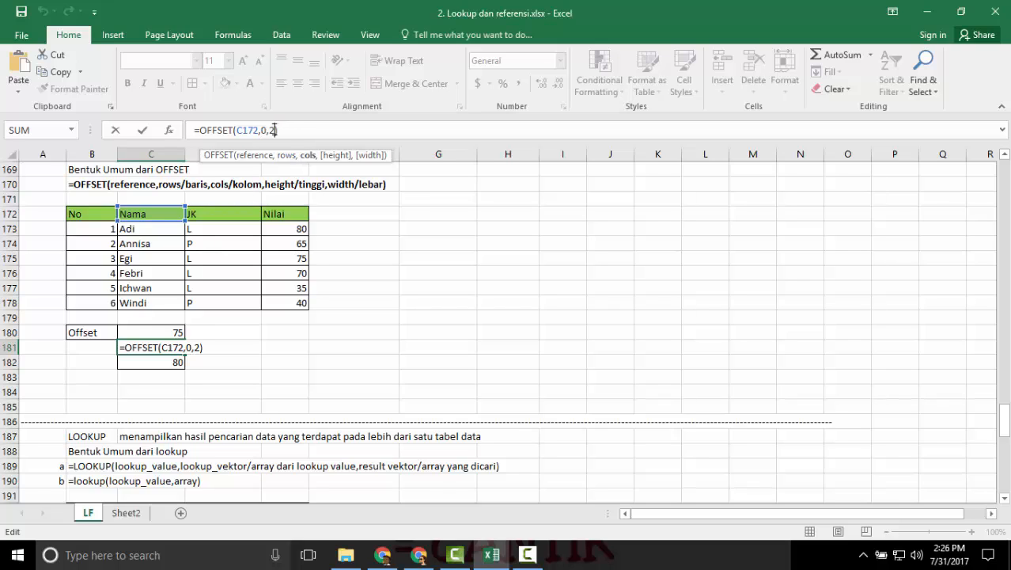
{"action": "type", "text": ")"}
{"action": "key", "text": "Return"}
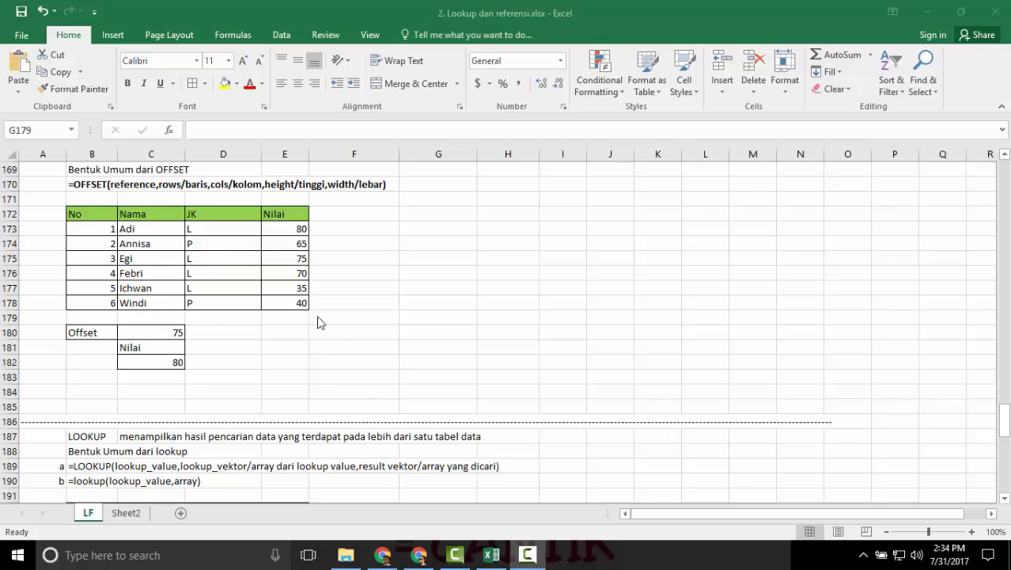
{"action": "scroll", "coordinate": [324, 321], "scroll_direction": "up", "scroll_amount": 2}
{"action": "scroll", "coordinate": [317, 336], "scroll_direction": "down", "scroll_amount": 1}
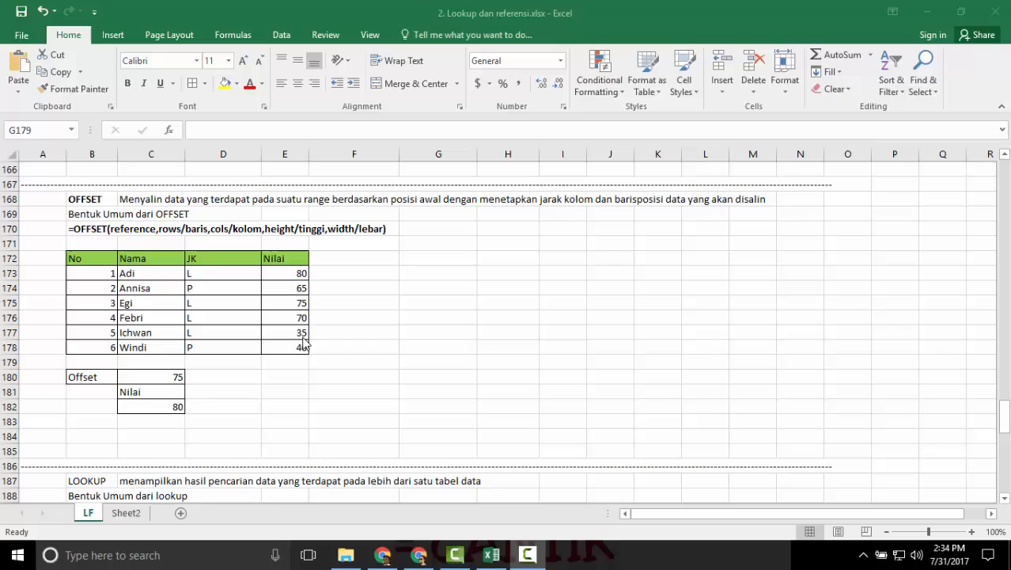
{"action": "left_click", "coordinate": [340, 288]}
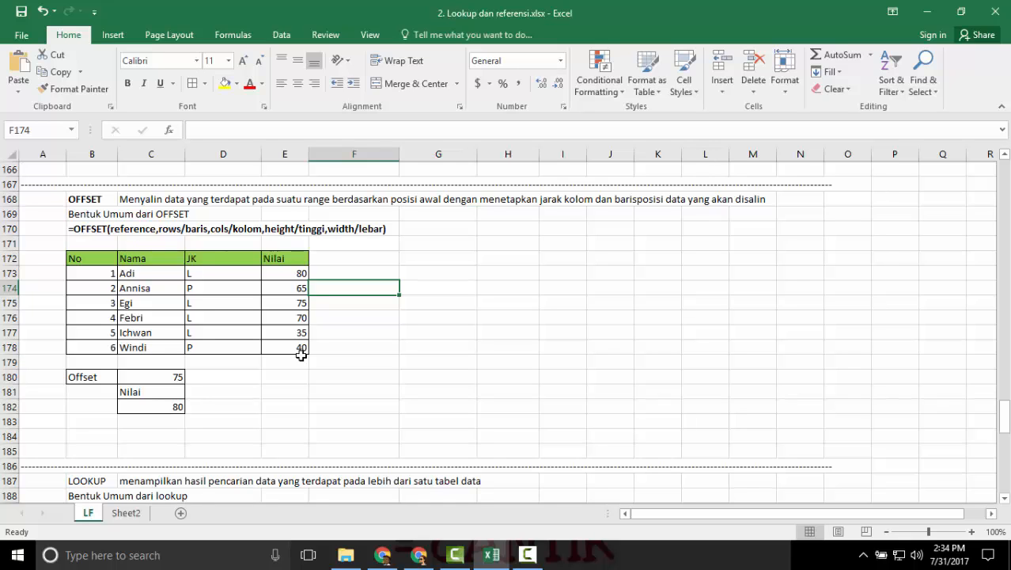
{"action": "scroll", "coordinate": [301, 355], "scroll_direction": "up", "scroll_amount": 1}
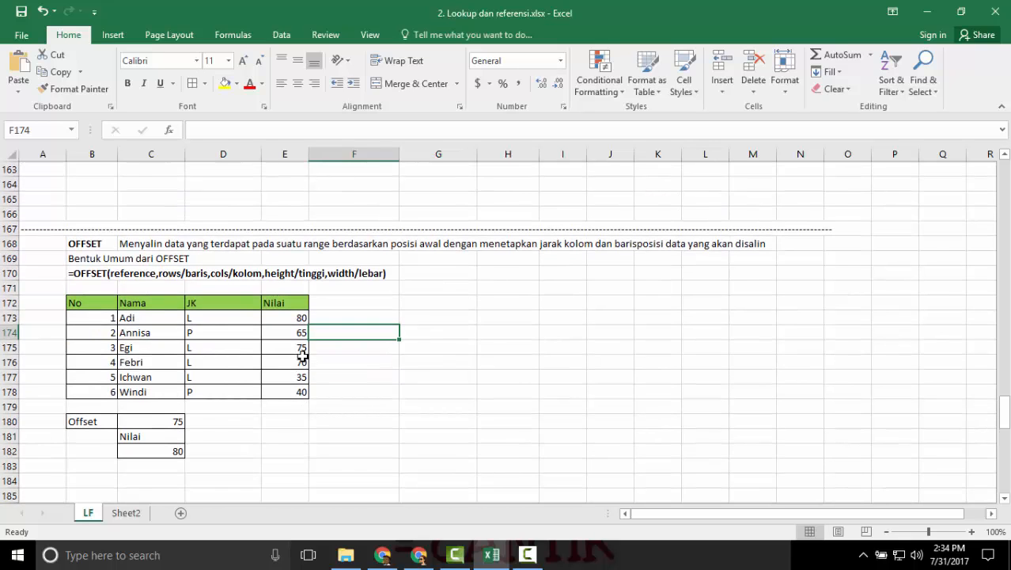